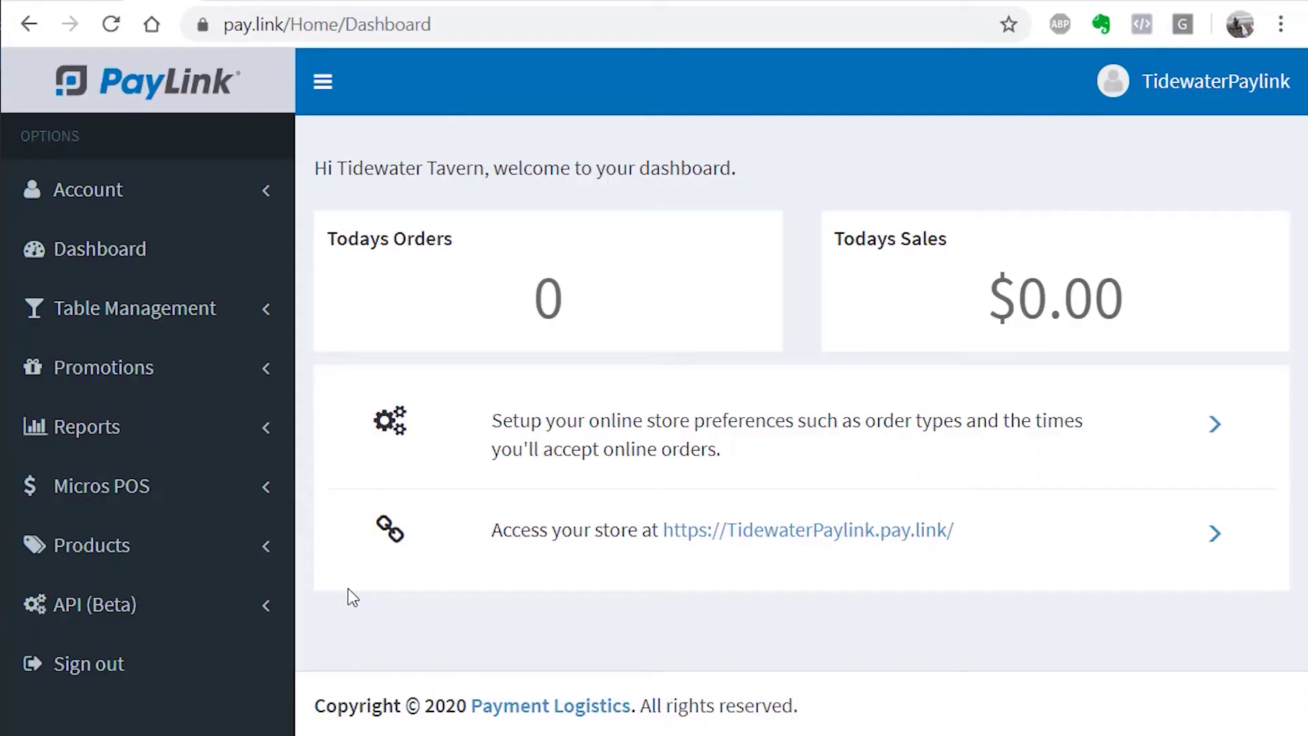
# Start a new product category named Burgers.
pyautogui.click(246, 542)
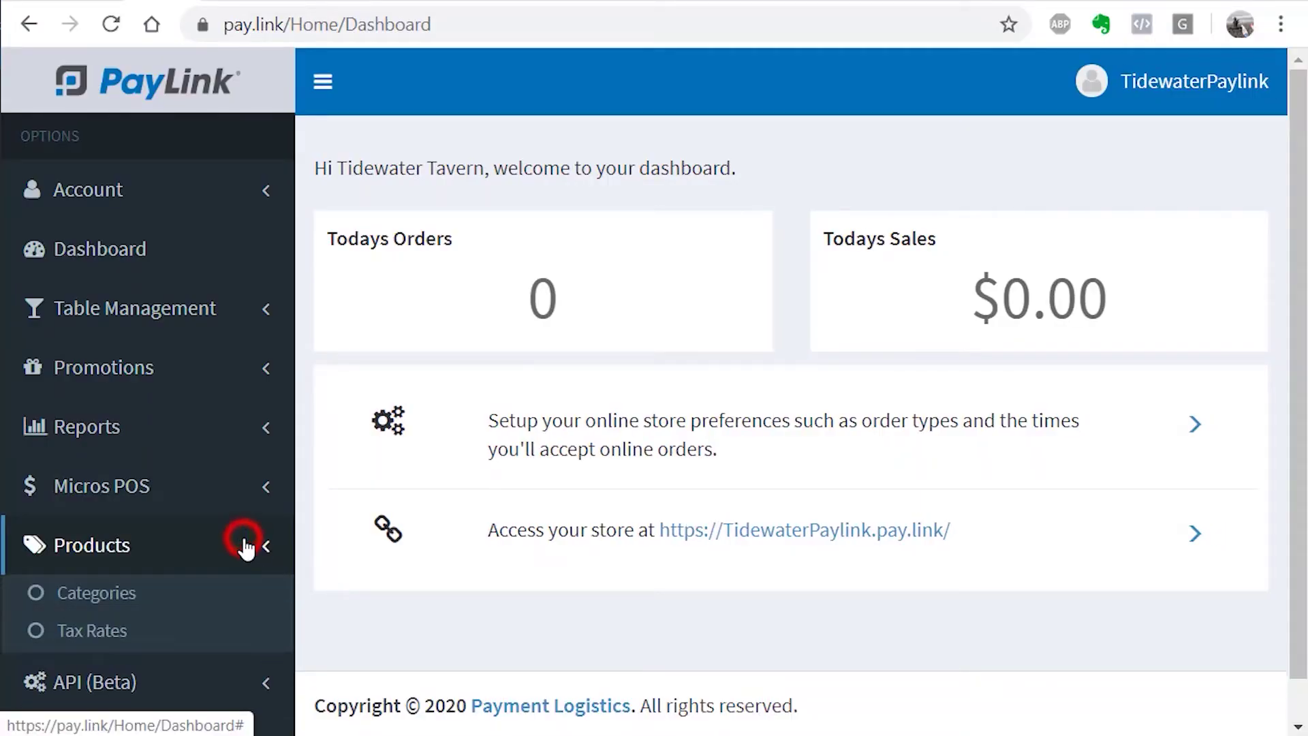
pyautogui.click(117, 593)
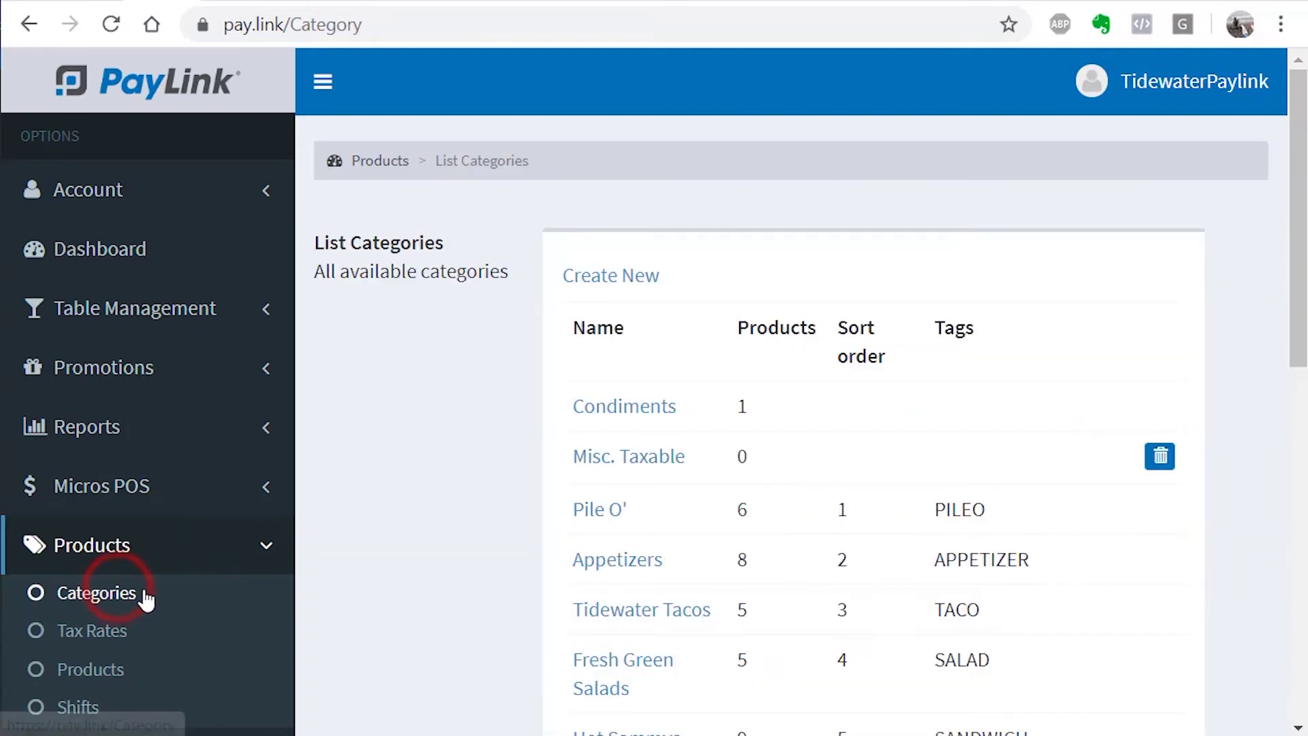
pyautogui.click(621, 276)
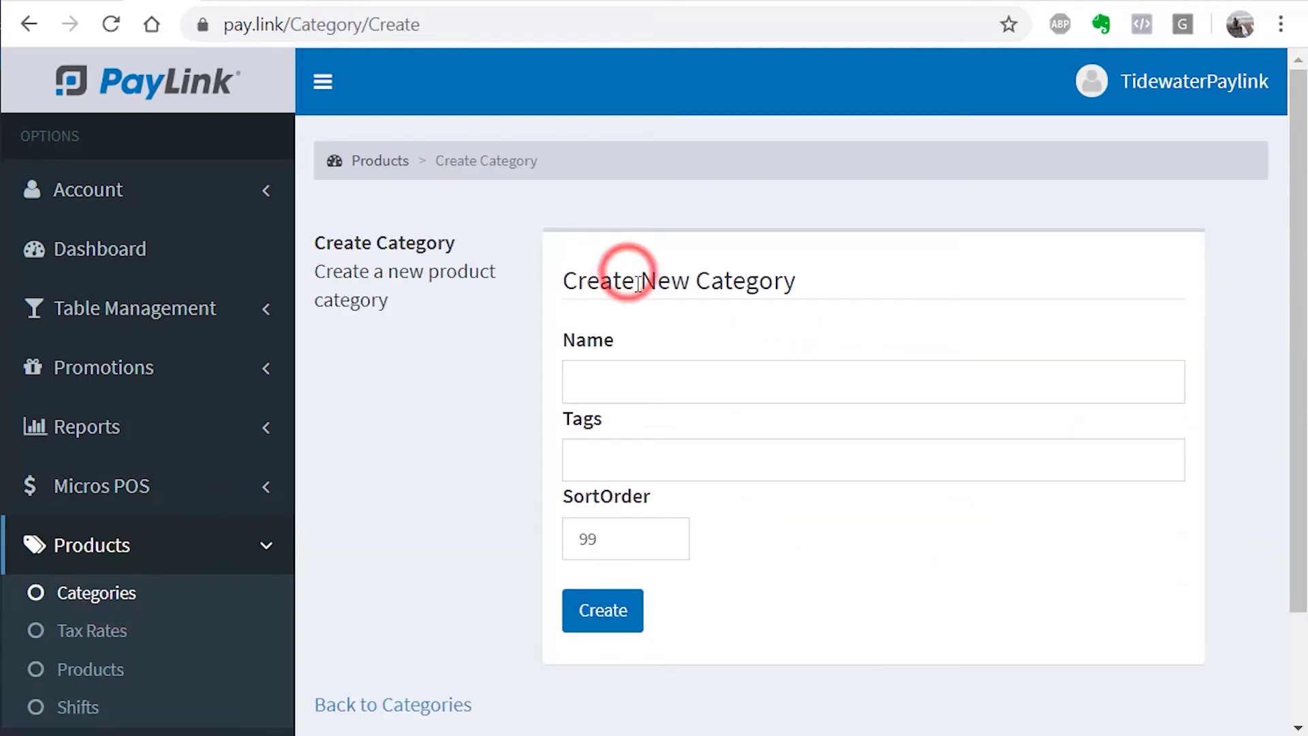
pyautogui.click(633, 381)
pyautogui.write('Burgers')
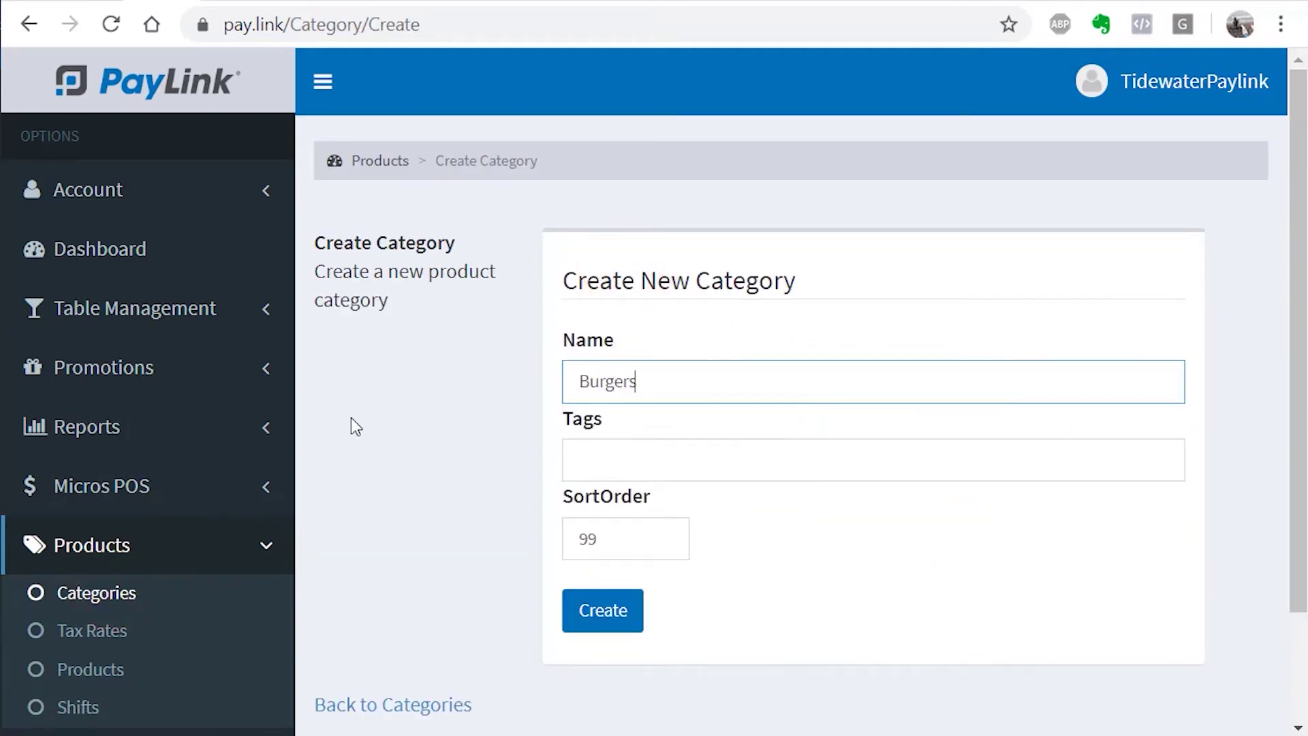
# Tag the category BURGER, SANDWICH, change its sort order from 99 to 40, and save it.
pyautogui.press('Tab')
pyautogui.write('B')
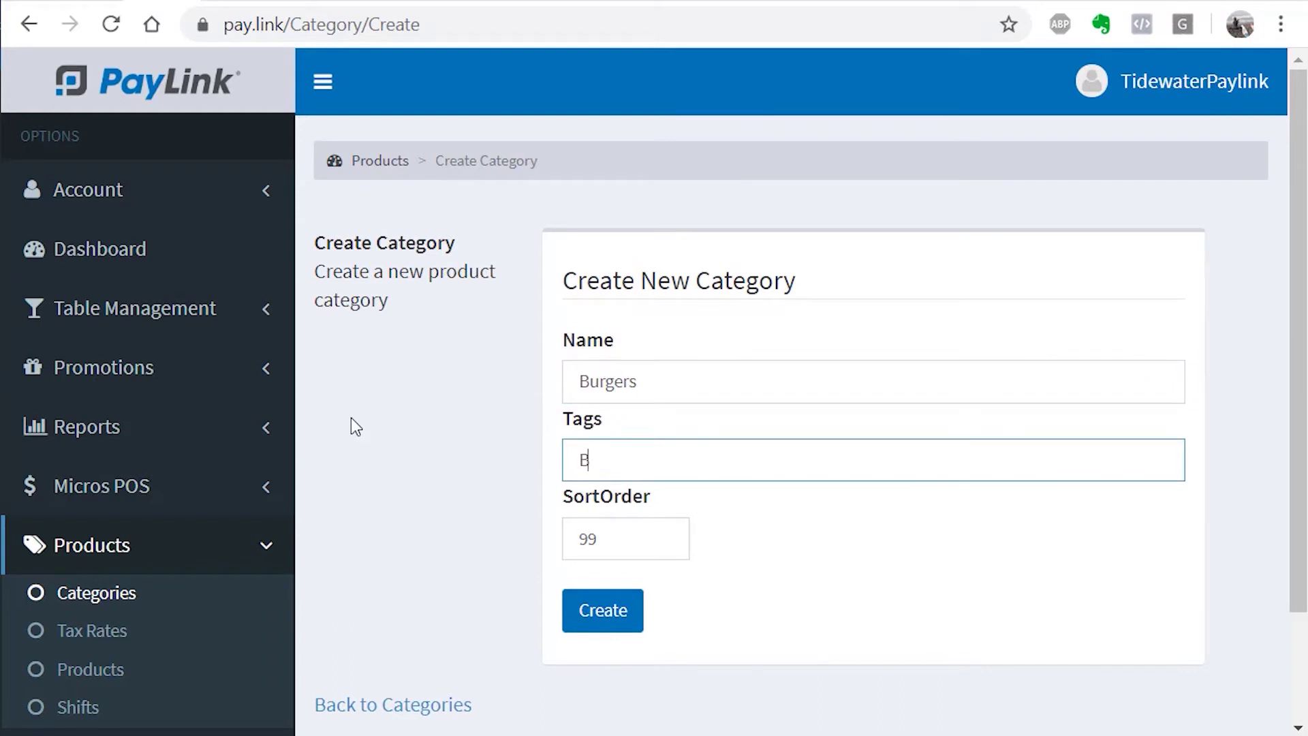
pyautogui.write('URGER, SANDWICH')
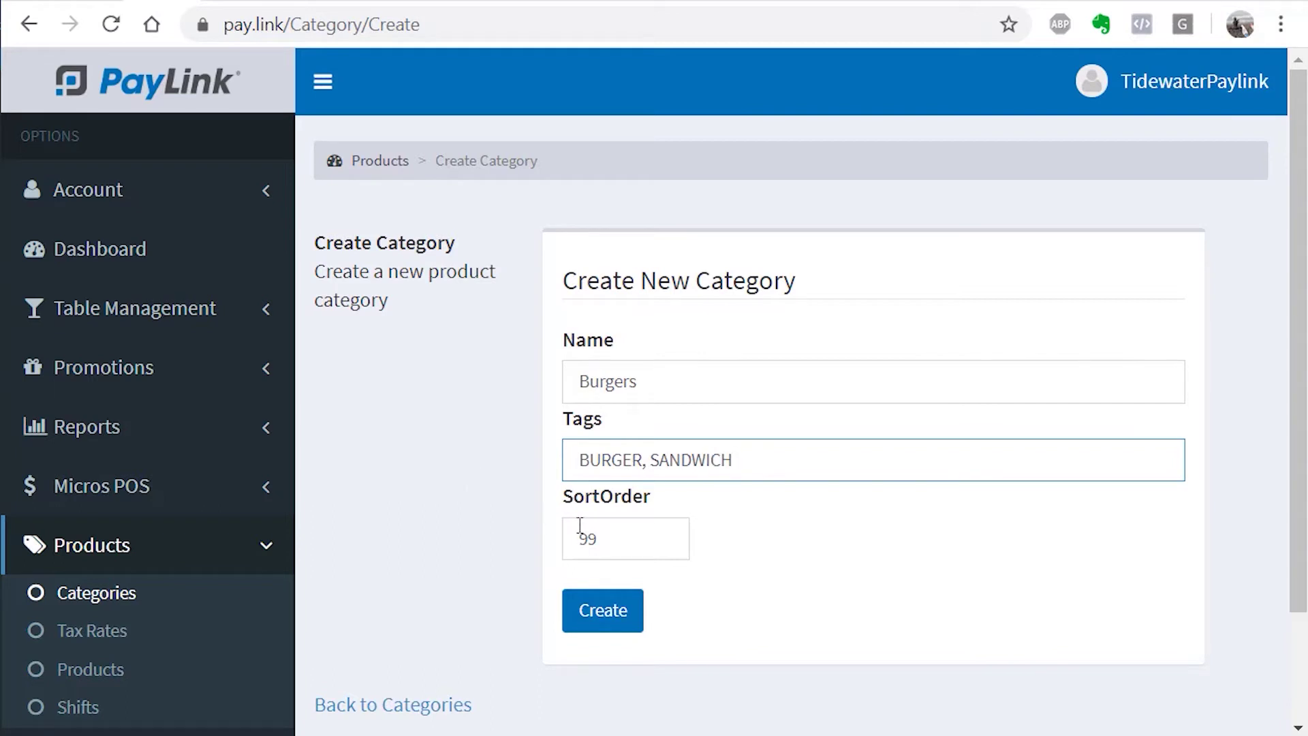
pyautogui.moveTo(600, 539); pyautogui.dragTo(548, 541)
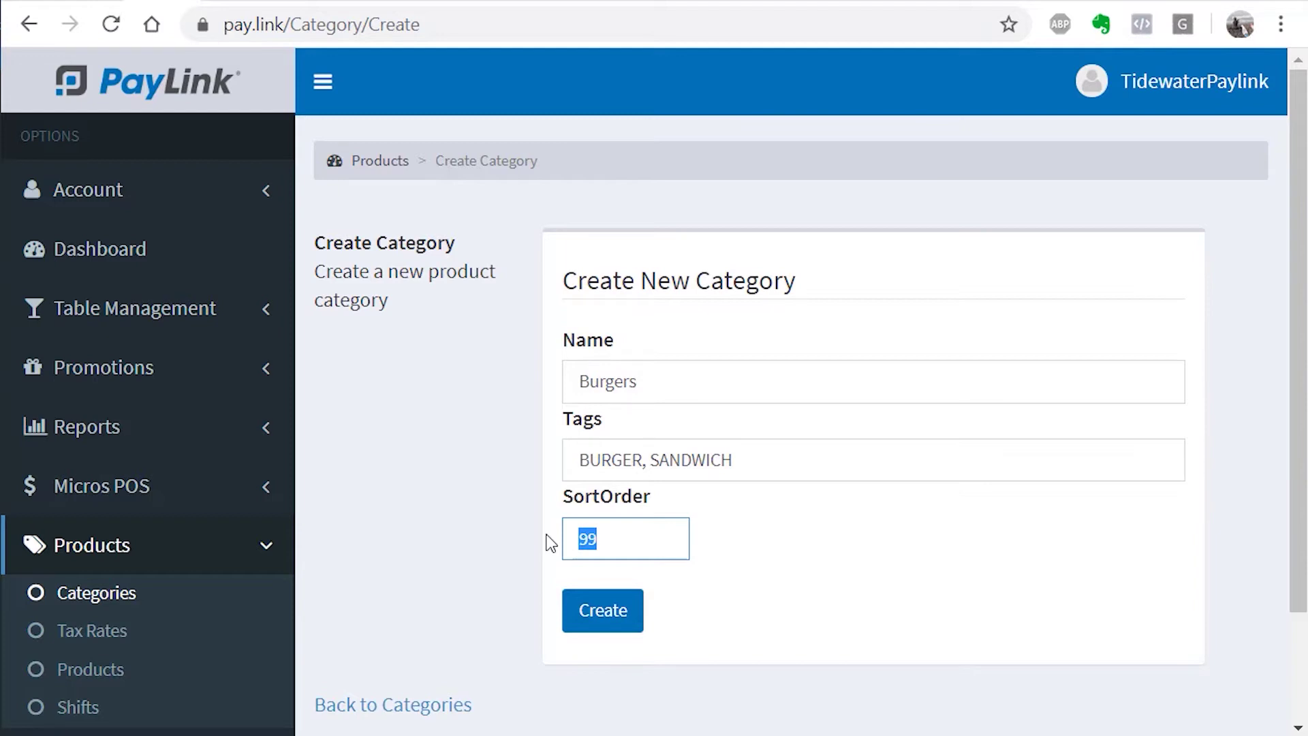
pyautogui.write('40')
pyautogui.click(618, 619)
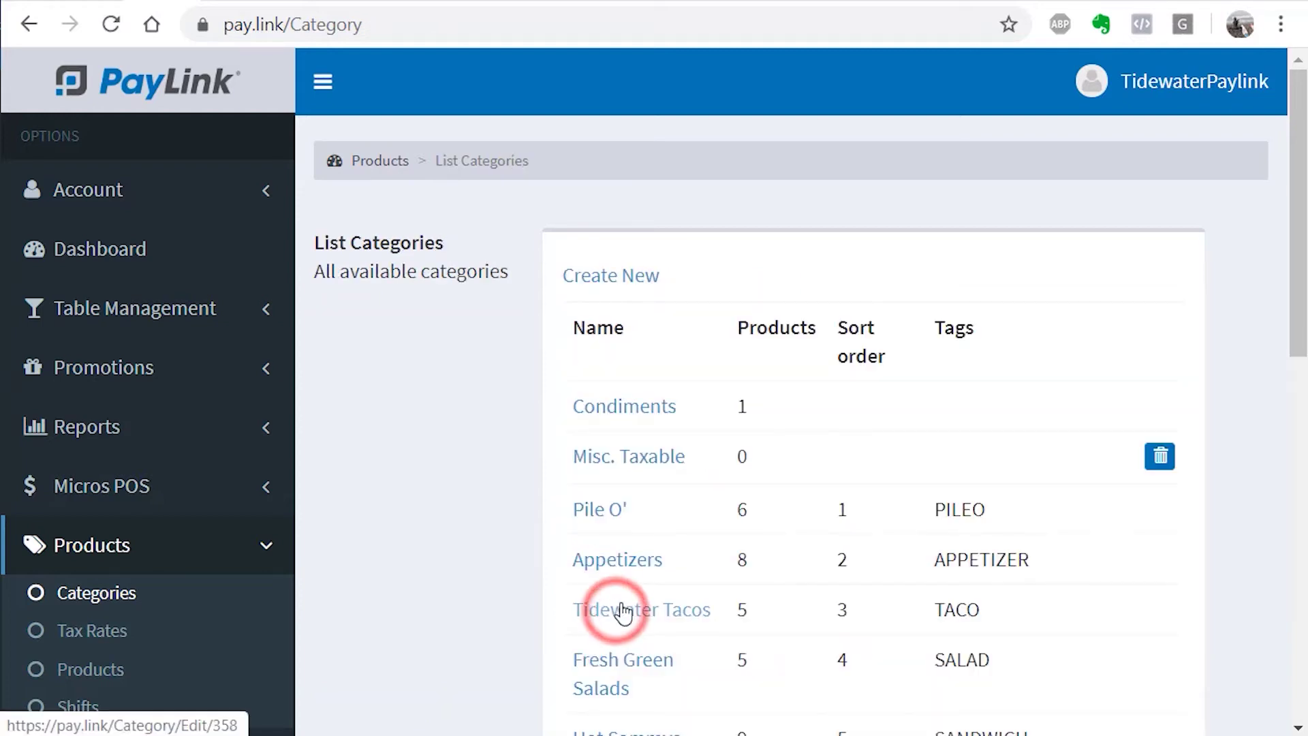
# Start a new product named Signature Cheeseburger.
pyautogui.click(99, 661)
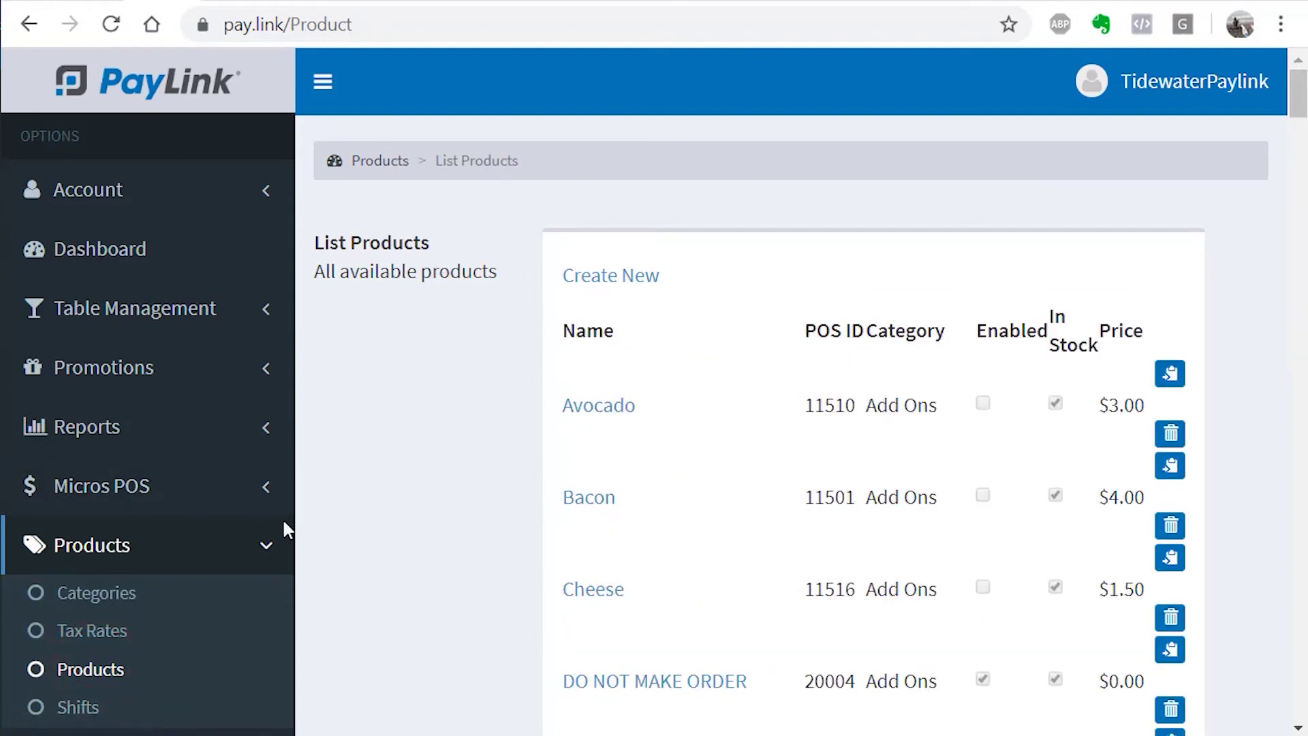
pyautogui.click(584, 285)
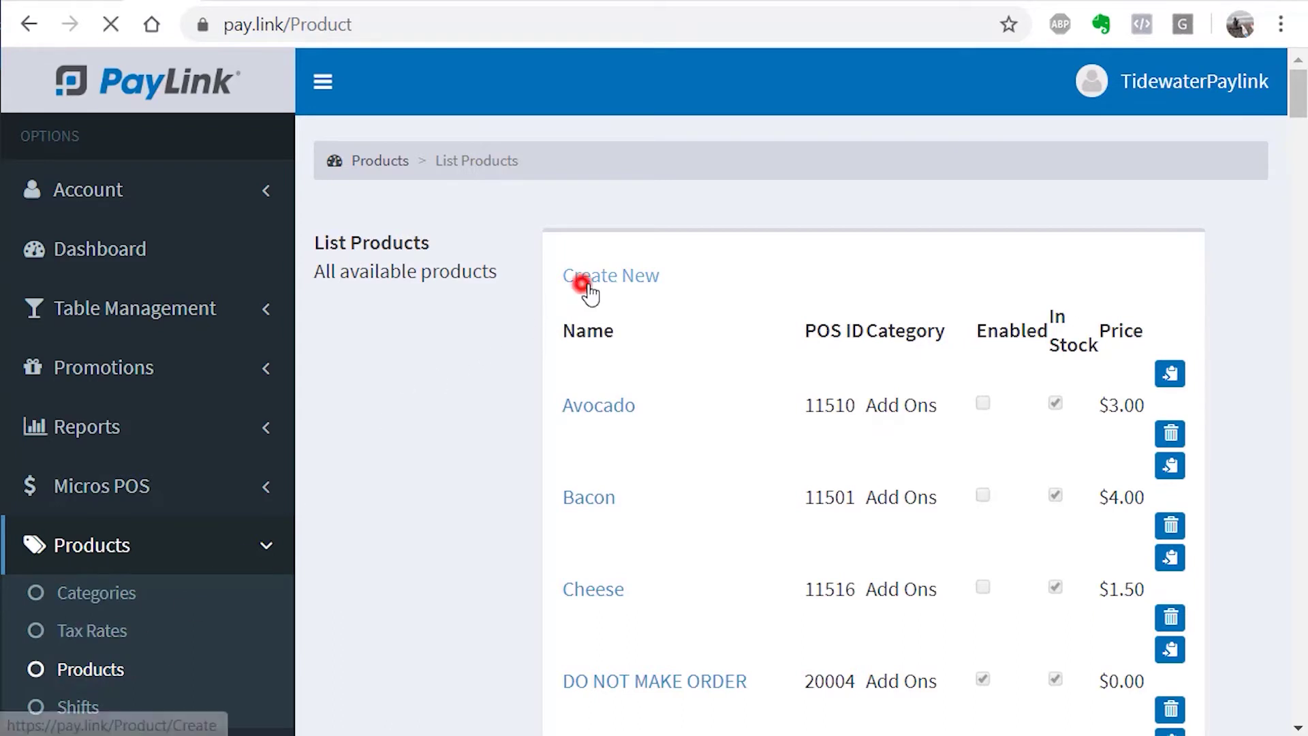
pyautogui.write('Signa')
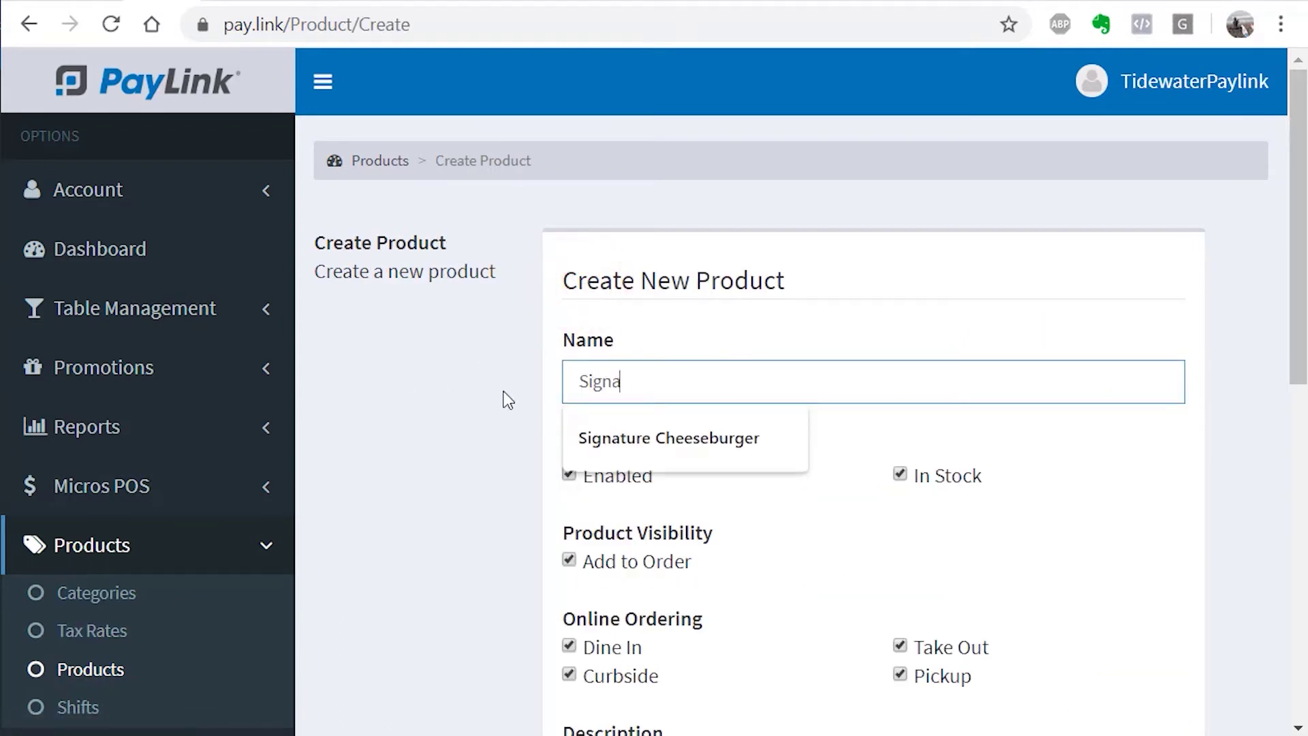
pyautogui.write('ture Cheeseburger')
pyautogui.scroll(-3, 515, 477)
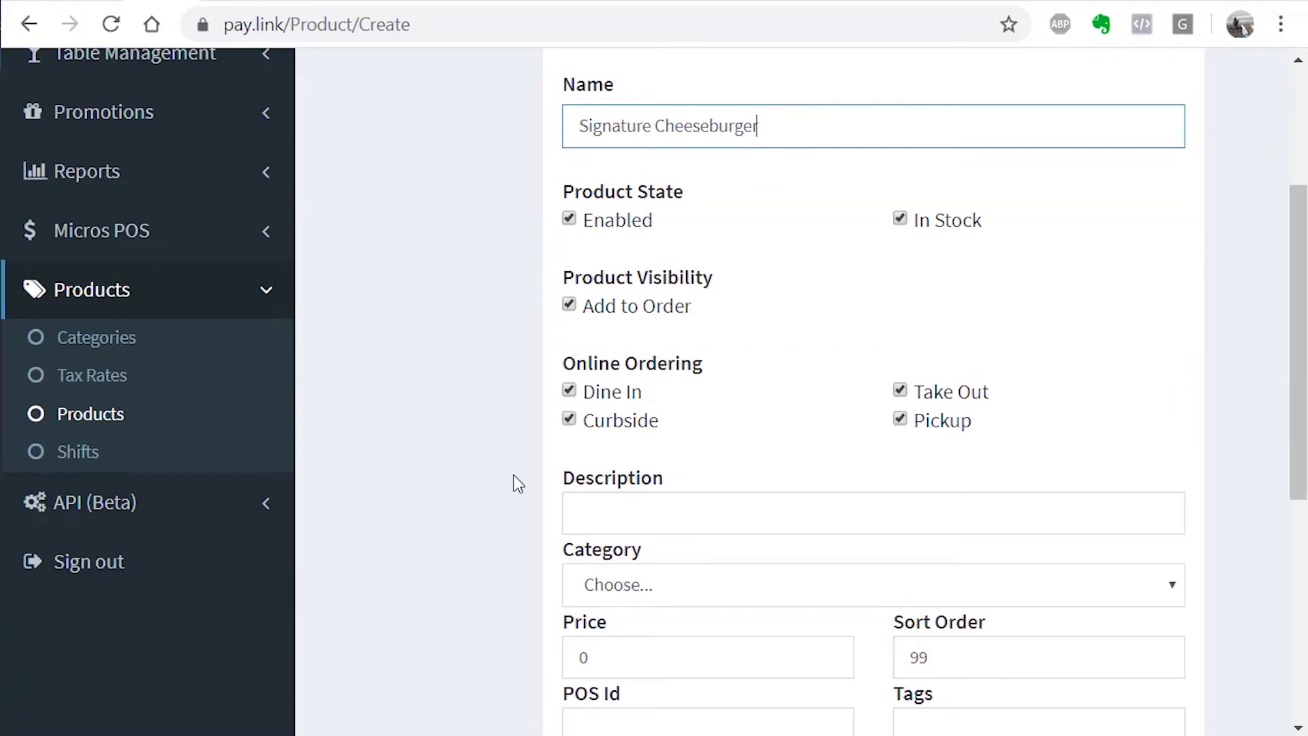
# Toggle the Enabled and In Stock checkboxes off and back on, leaving both checked.
pyautogui.doubleClick(615, 226)
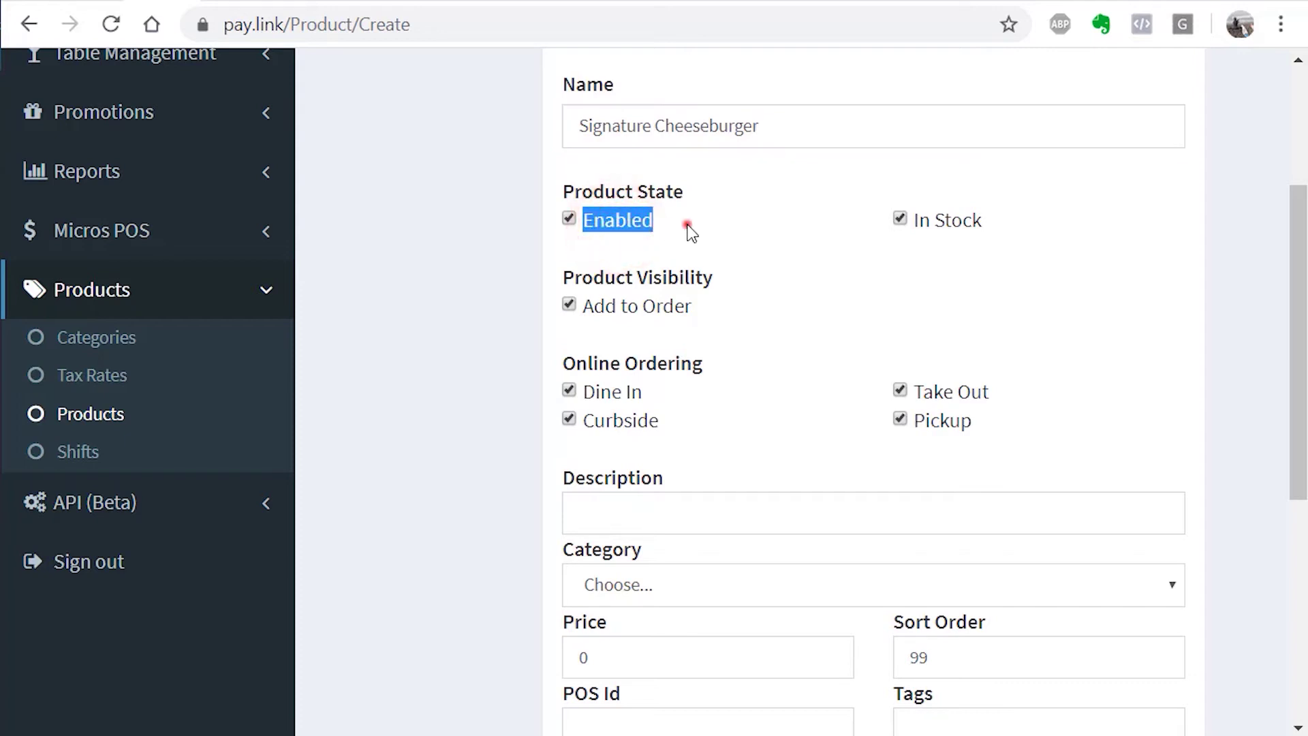
pyautogui.click(688, 225)
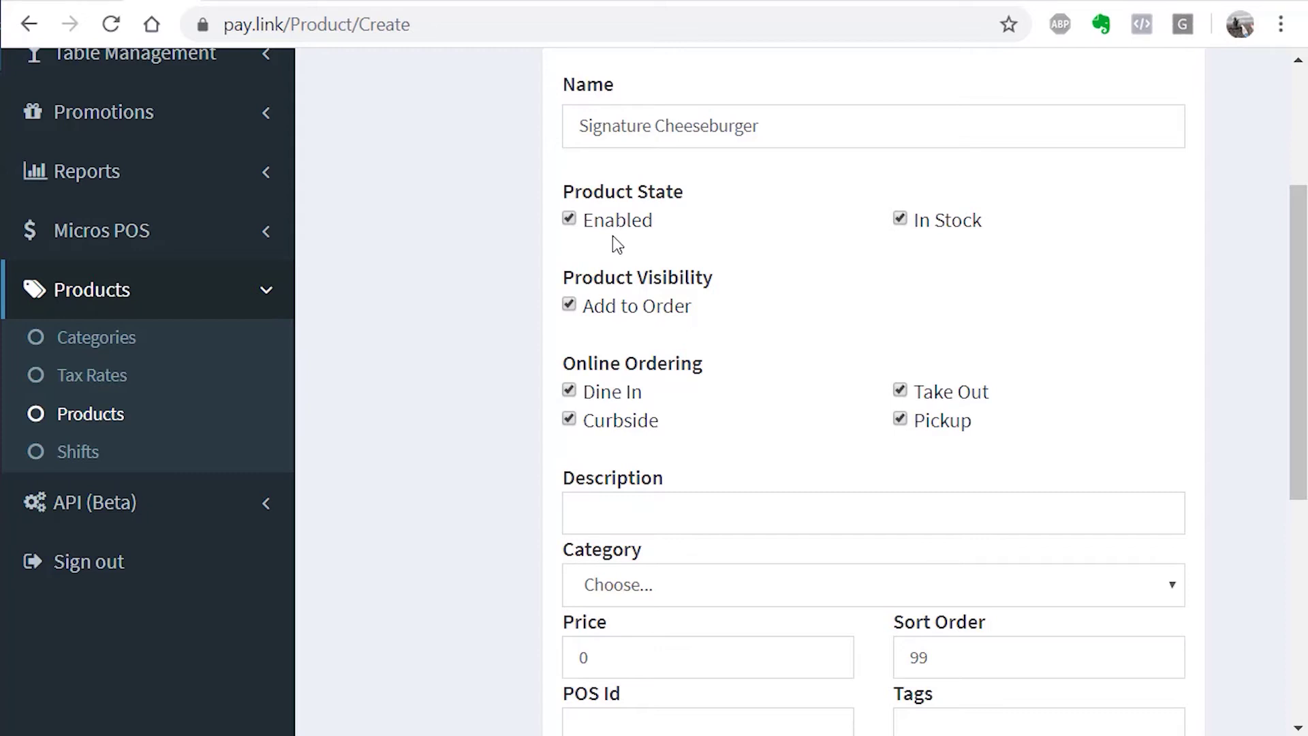
pyautogui.click(570, 218)
pyautogui.click(612, 227)
pyautogui.click(902, 220)
pyautogui.click(901, 219)
pyautogui.click(905, 216)
pyautogui.click(900, 225)
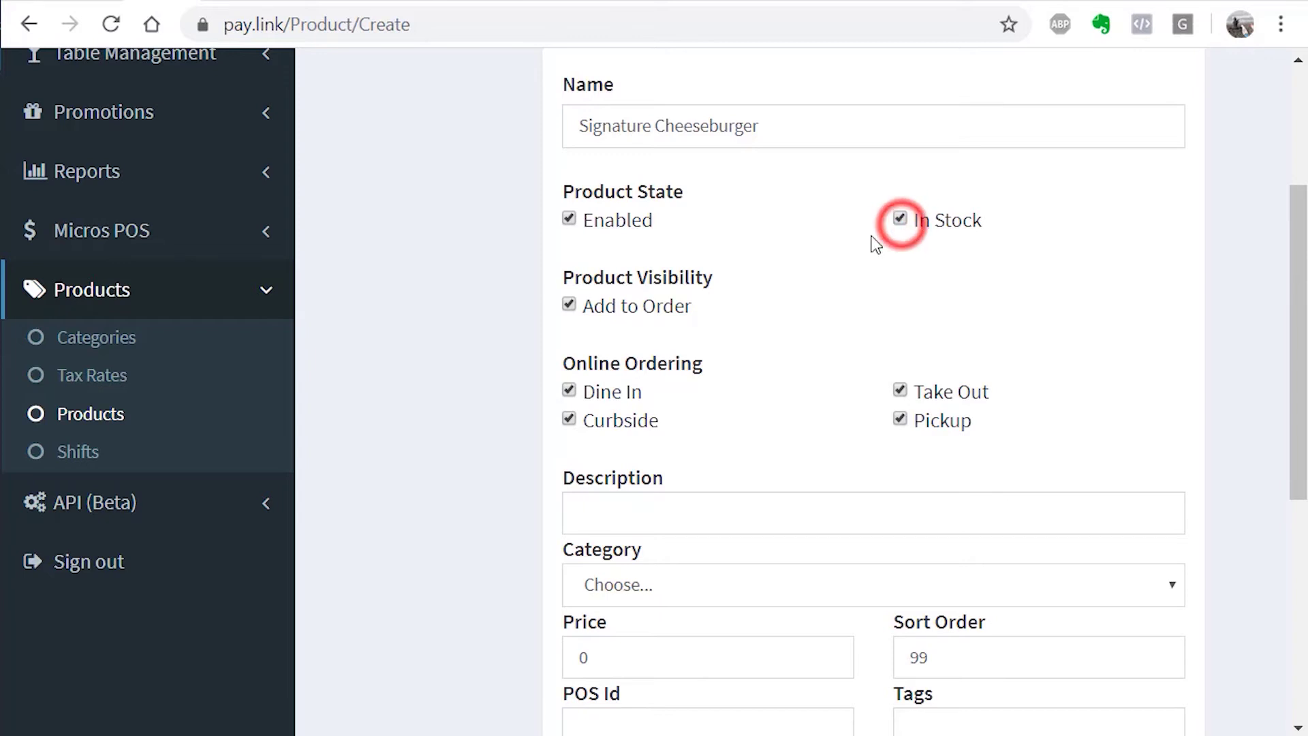
# Toggle Take Out and Pickup ordering off and back on, leaving both enabled.
pyautogui.scroll(-2, 534, 308)
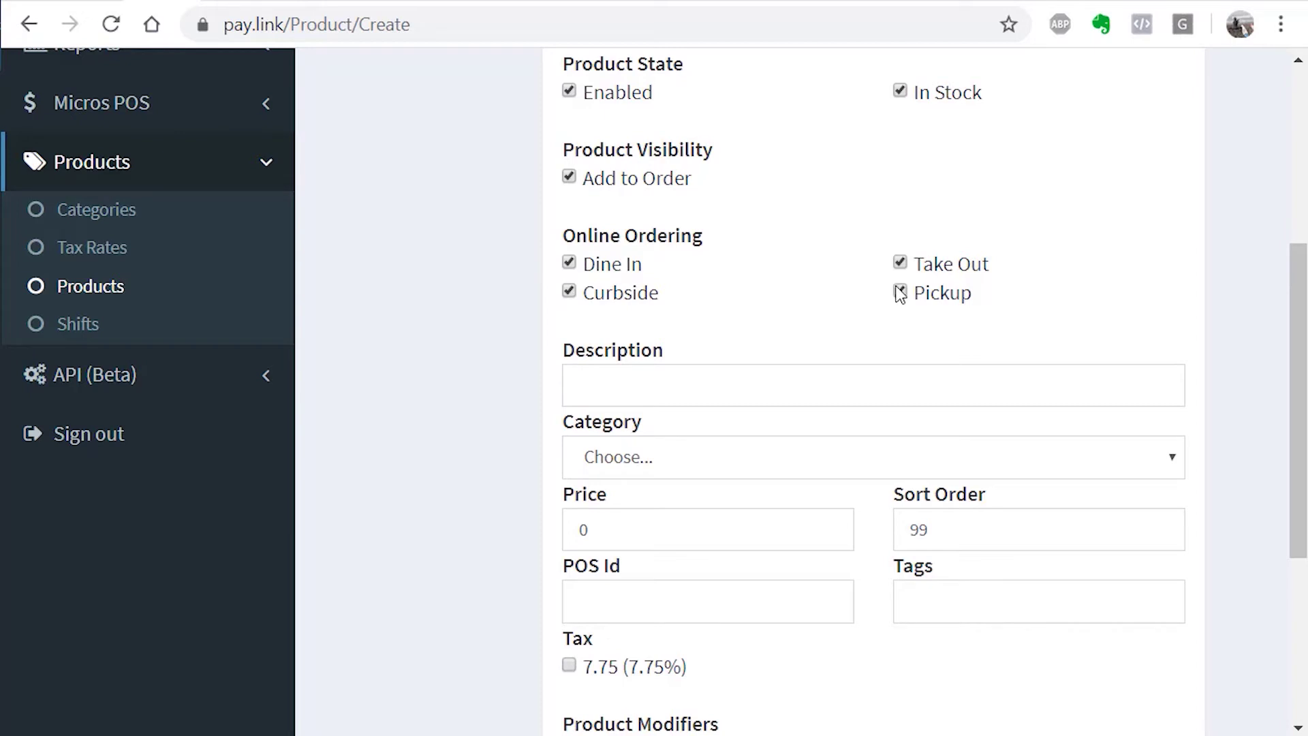
pyautogui.click(901, 265)
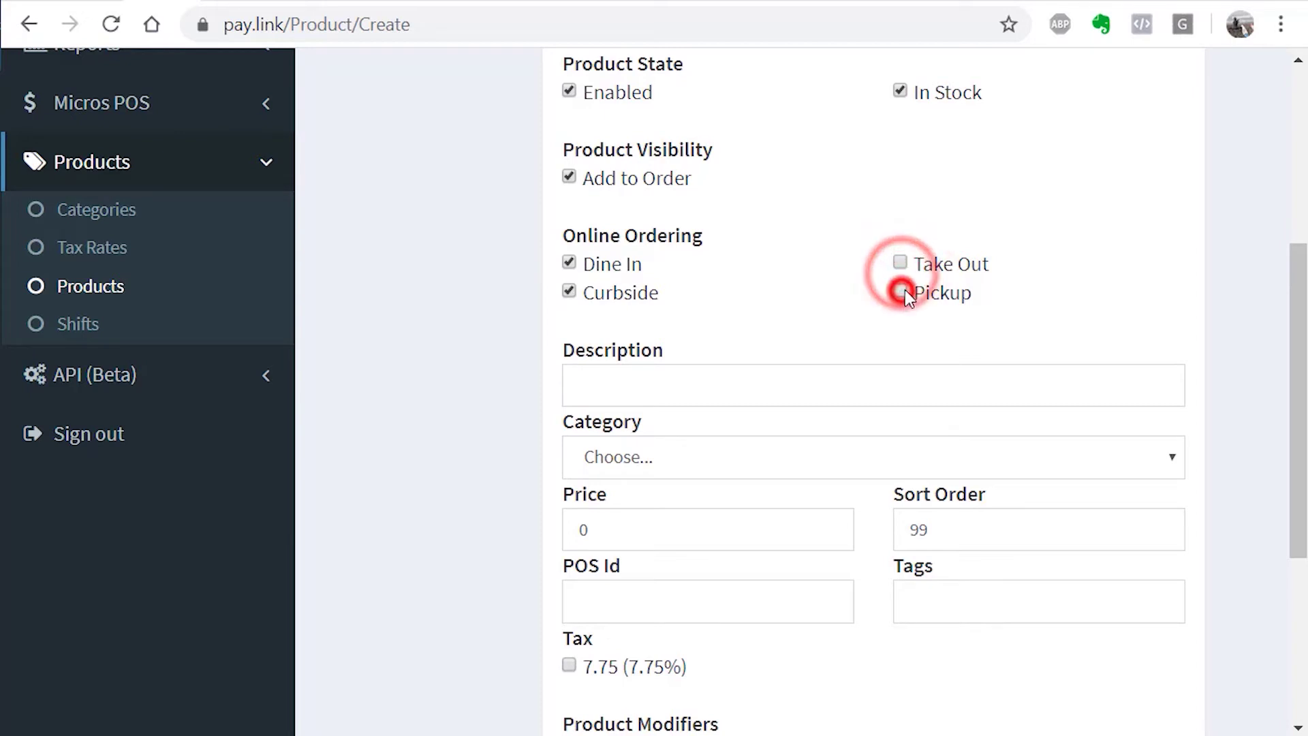
pyautogui.click(901, 291)
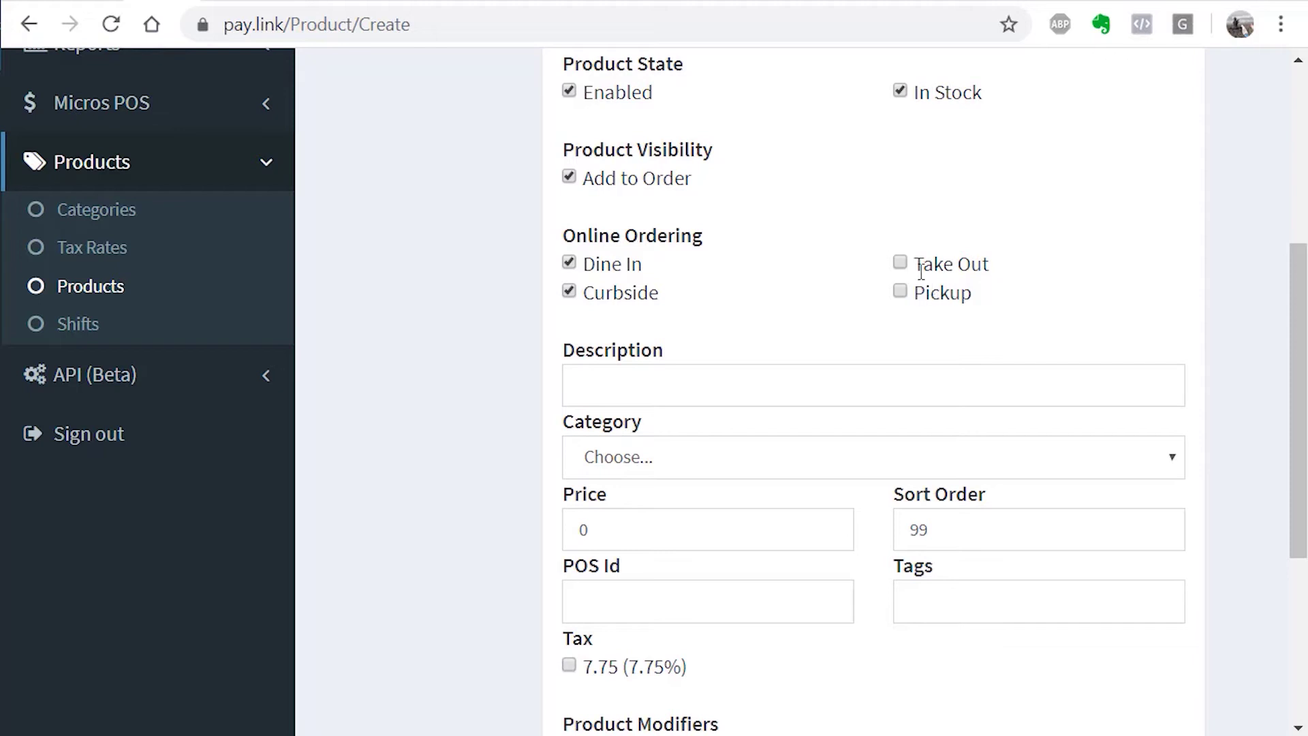
pyautogui.click(901, 263)
pyautogui.click(900, 291)
# Fill the description from the Angus burger autofill suggestion: cheddar, onions, lettuce, tomato, mayonnaise.
pyautogui.click(569, 388)
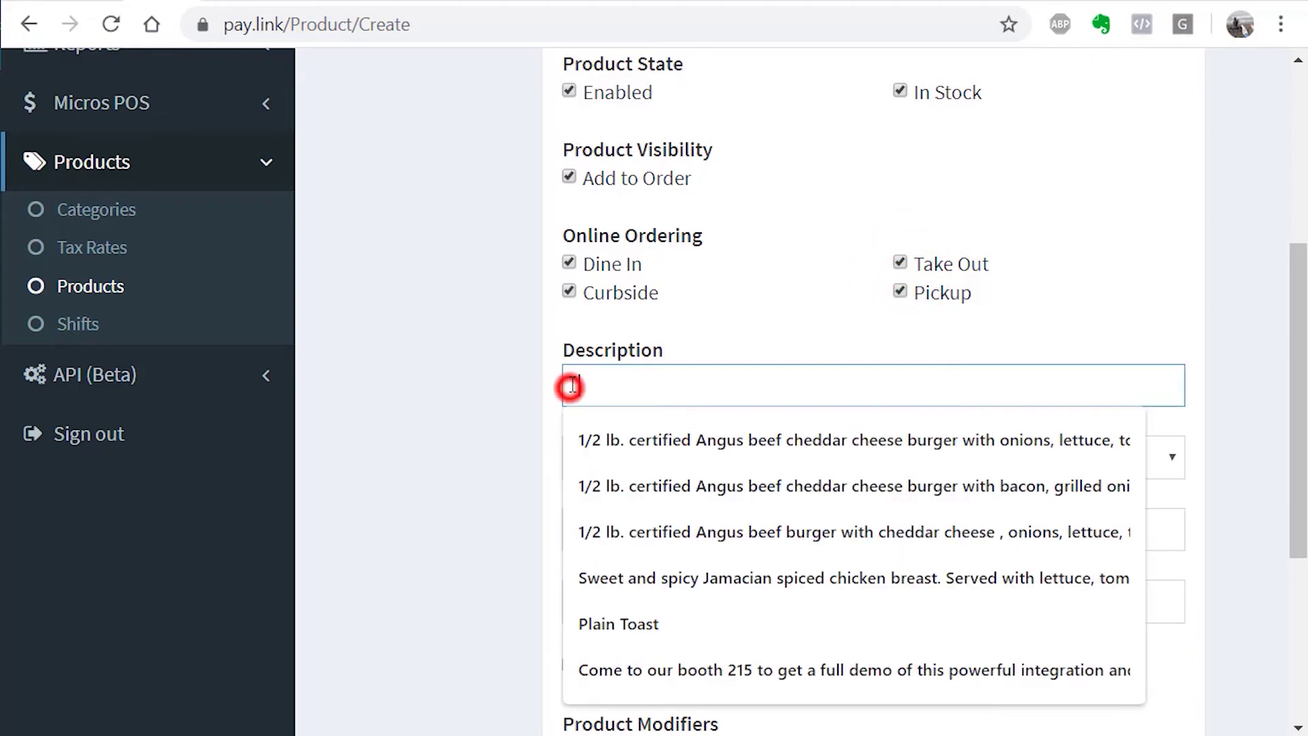
pyautogui.press('Down')
pyautogui.press('Down')
pyautogui.press('Down')
pyautogui.press('Return')
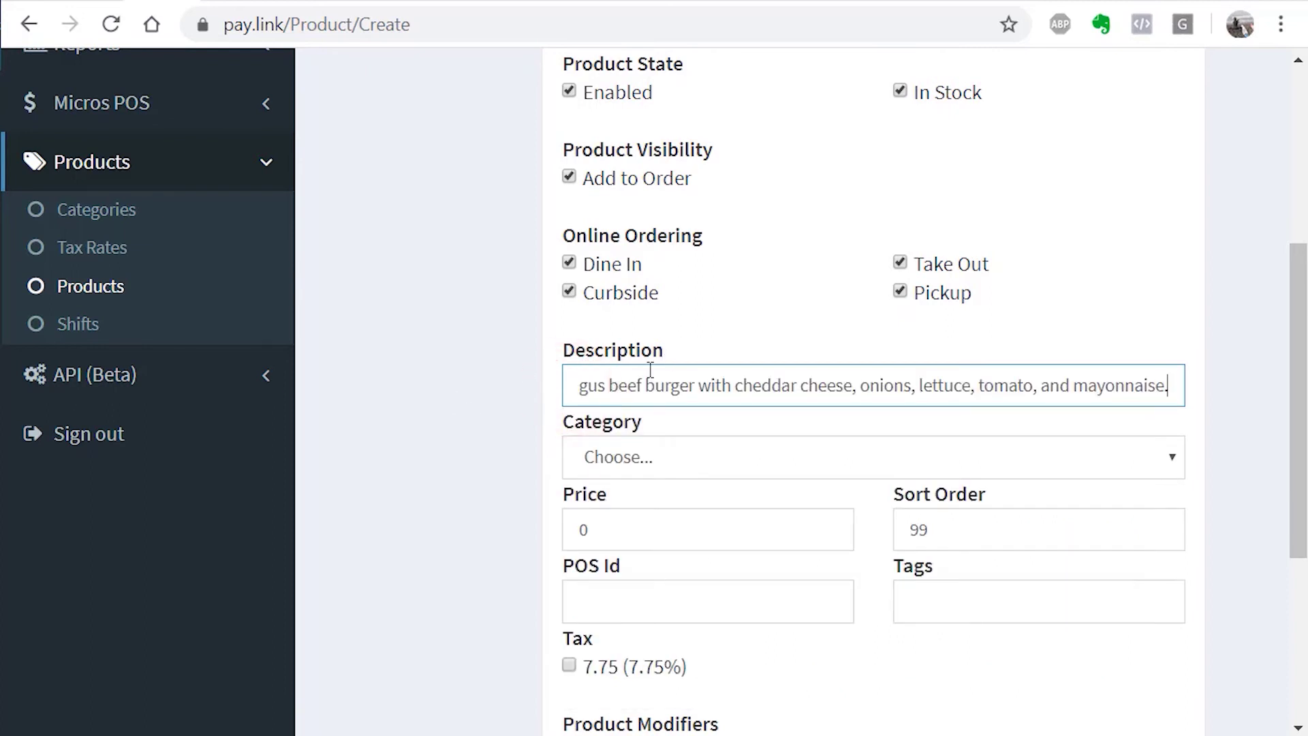
pyautogui.moveTo(647, 385); pyautogui.dragTo(576, 385)
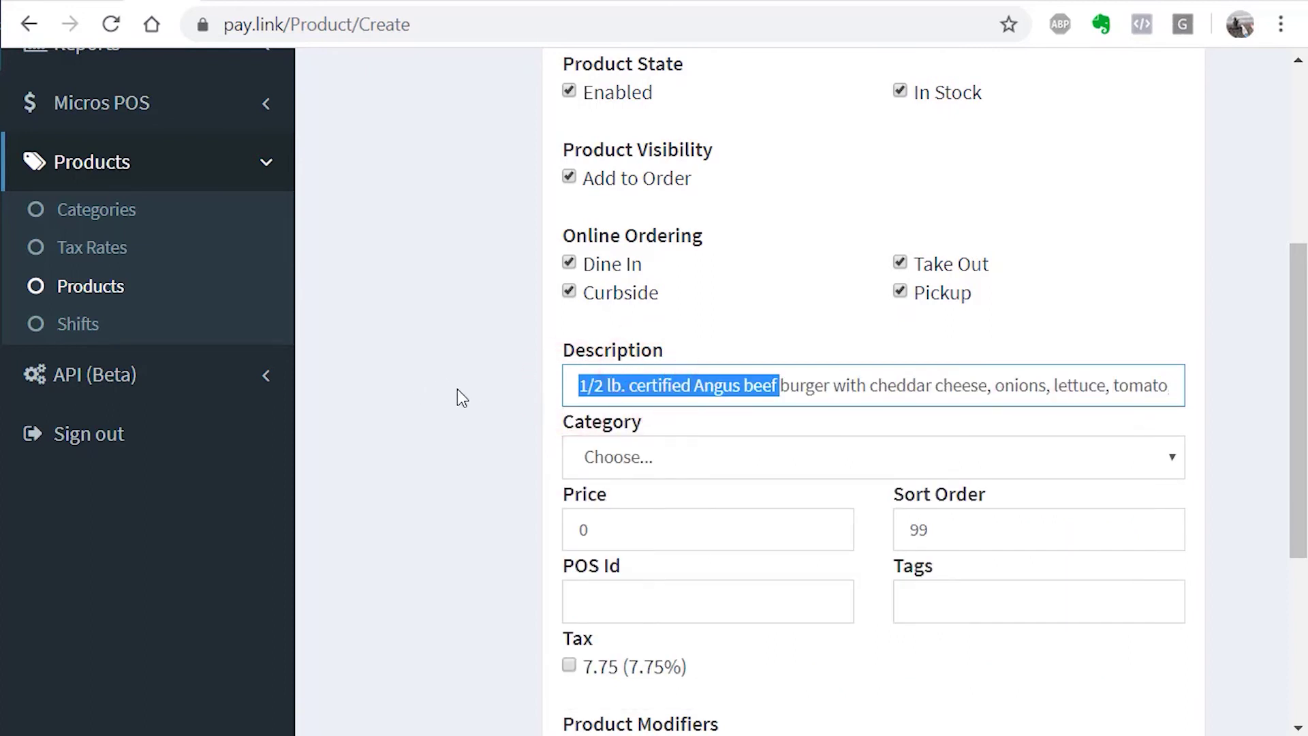
pyautogui.click(646, 386)
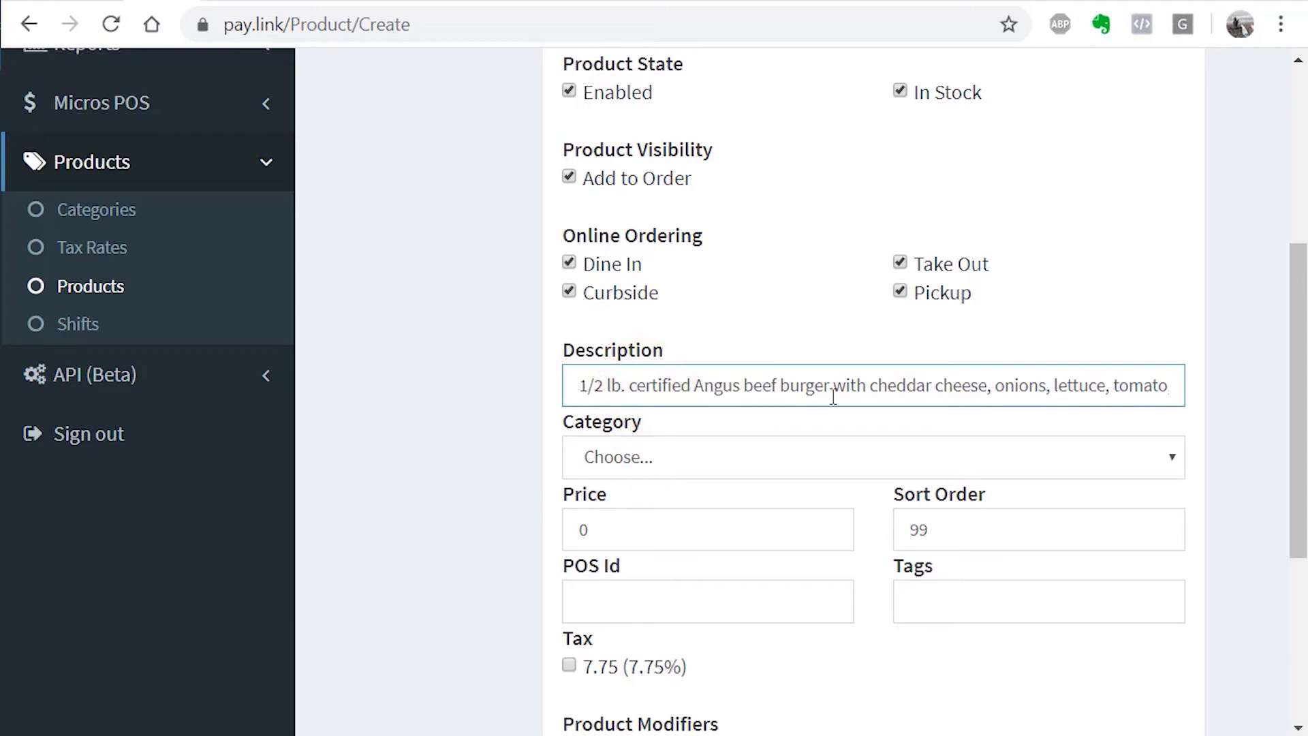
pyautogui.moveTo(939, 387); pyautogui.dragTo(1294, 388)
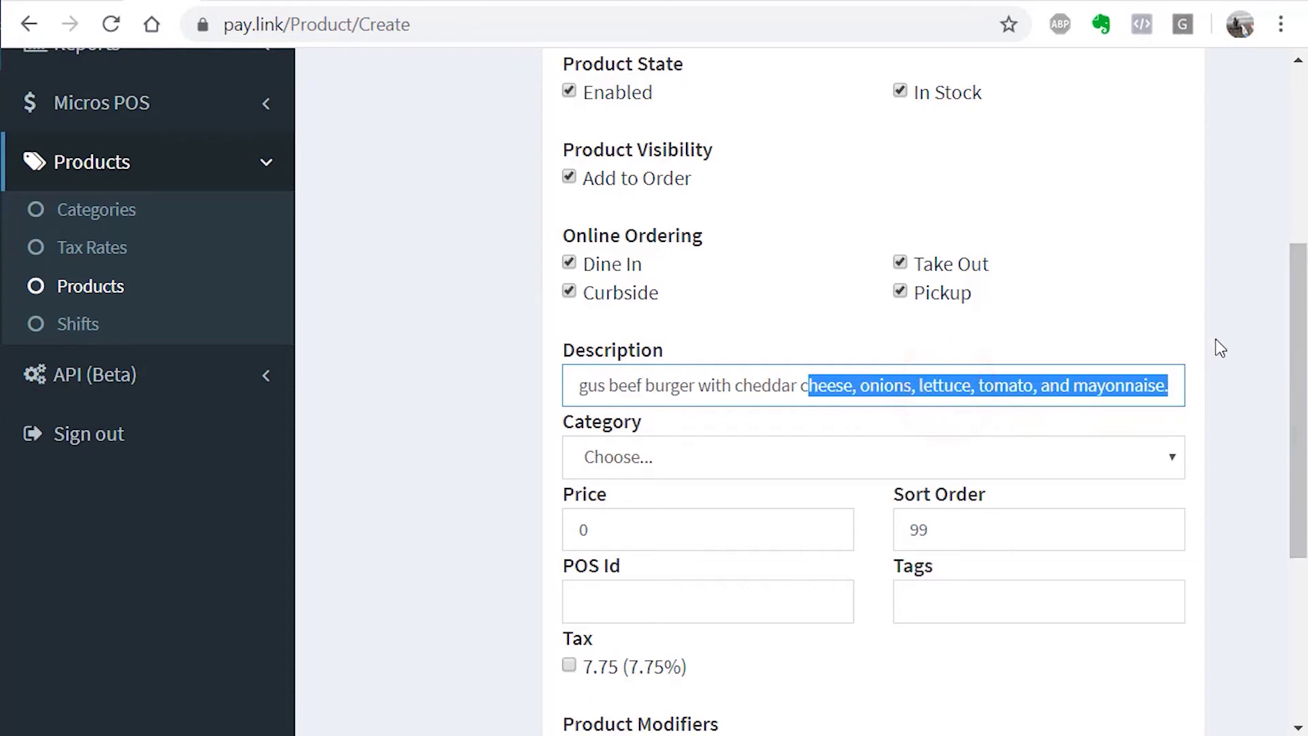
pyautogui.click(875, 386)
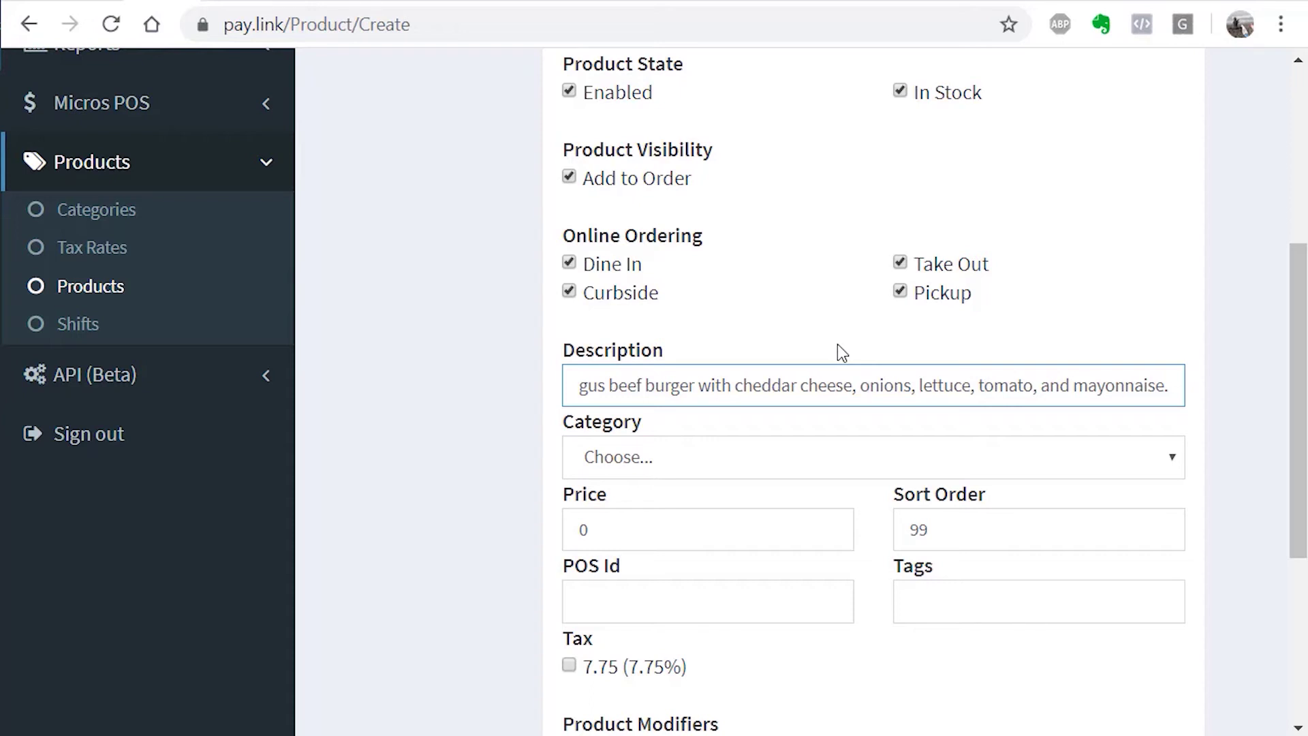
# Put the product in the Burgers category and set its price to 9.95.
pyautogui.click(505, 375)
pyautogui.click(648, 459)
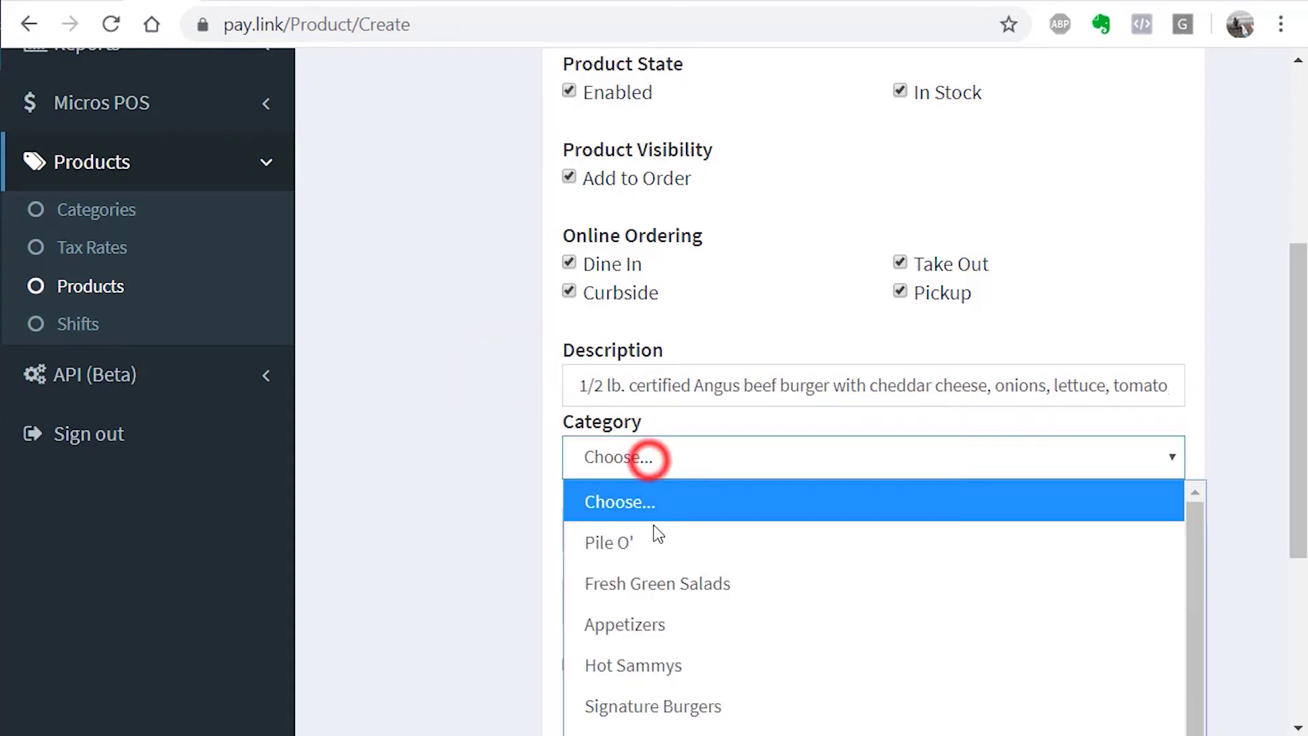
pyautogui.scroll(-5, 654, 545)
pyautogui.write('sp')
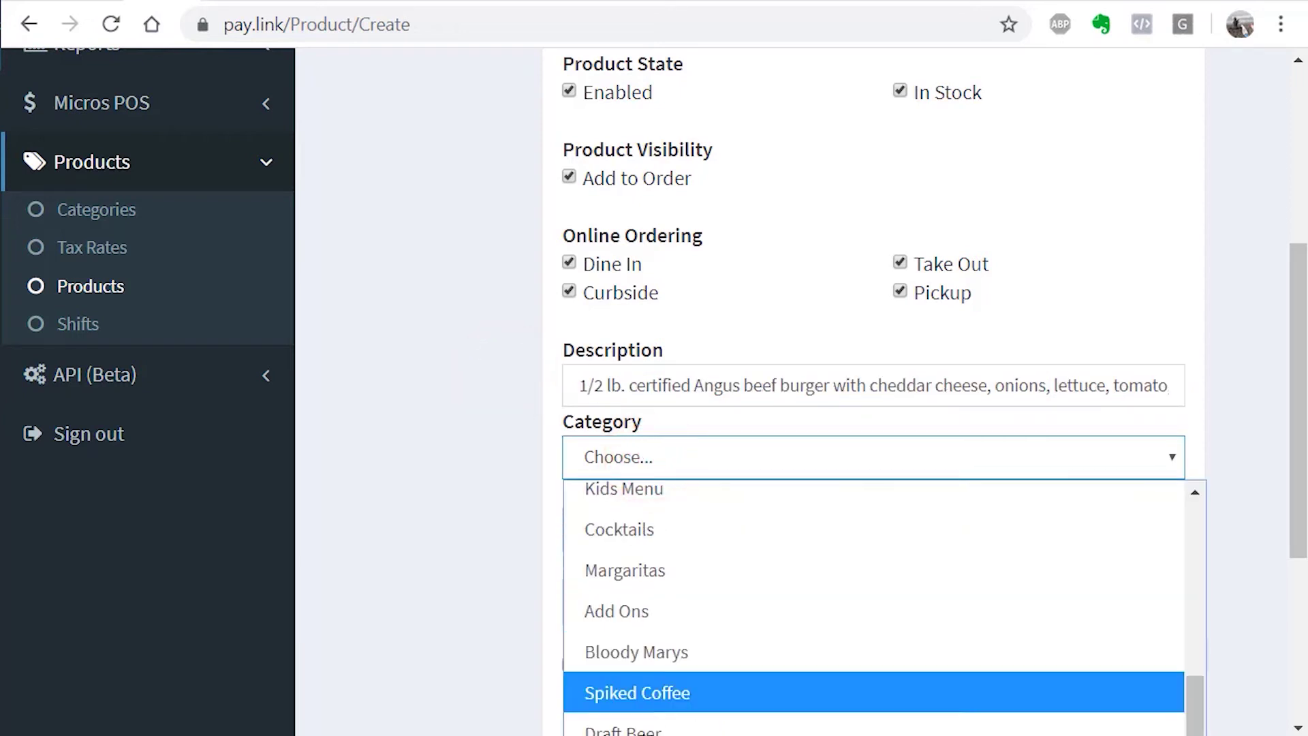
pyautogui.write('bu')
pyautogui.press('Return')
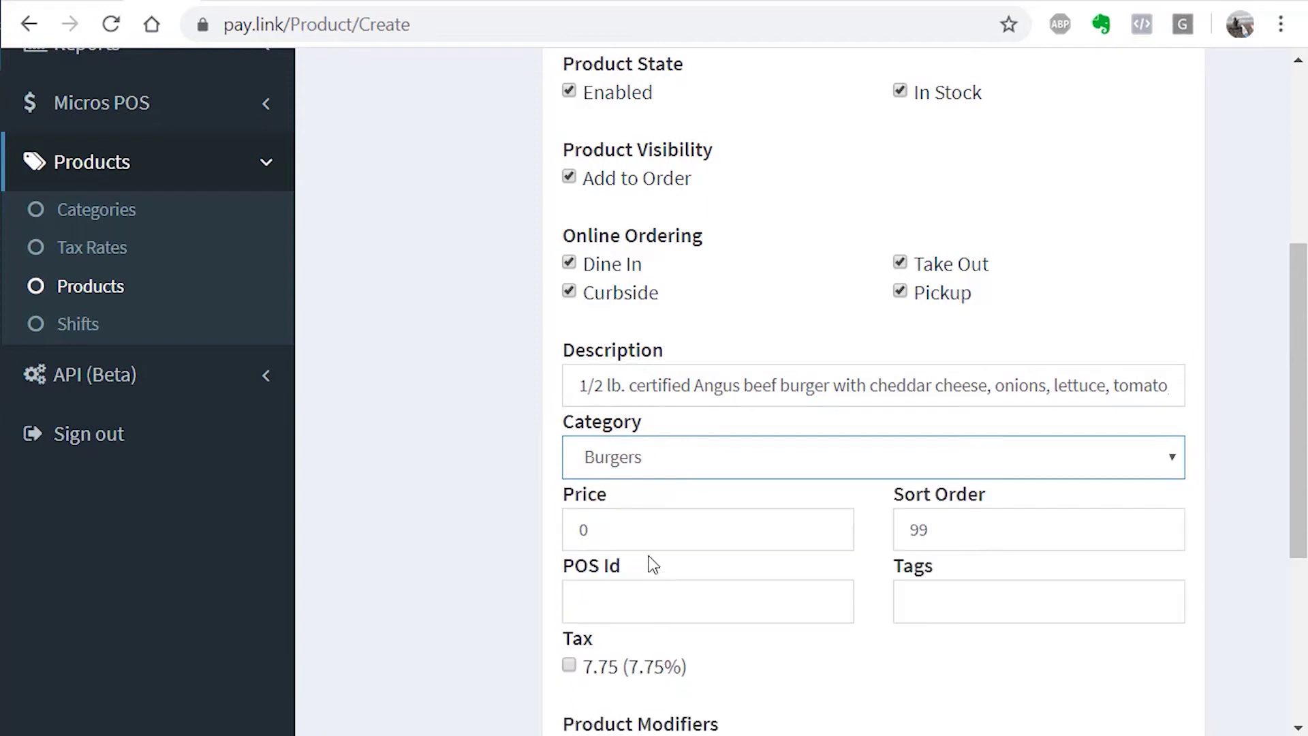
pyautogui.press('Tab')
pyautogui.write('9.95')
# Set sort order 10, POS Id 202, tag BURGER, and apply the 7.75% tax.
pyautogui.press('Tab')
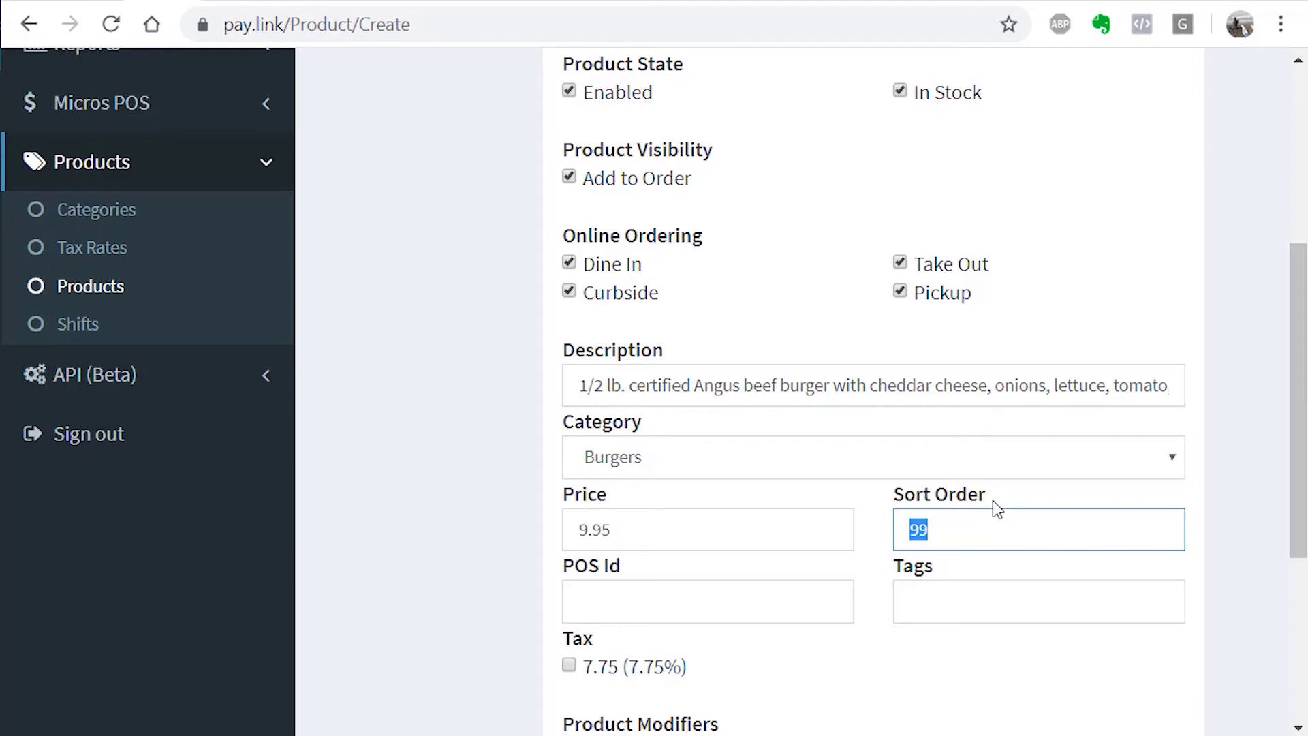
pyautogui.write('10')
pyautogui.press('Tab')
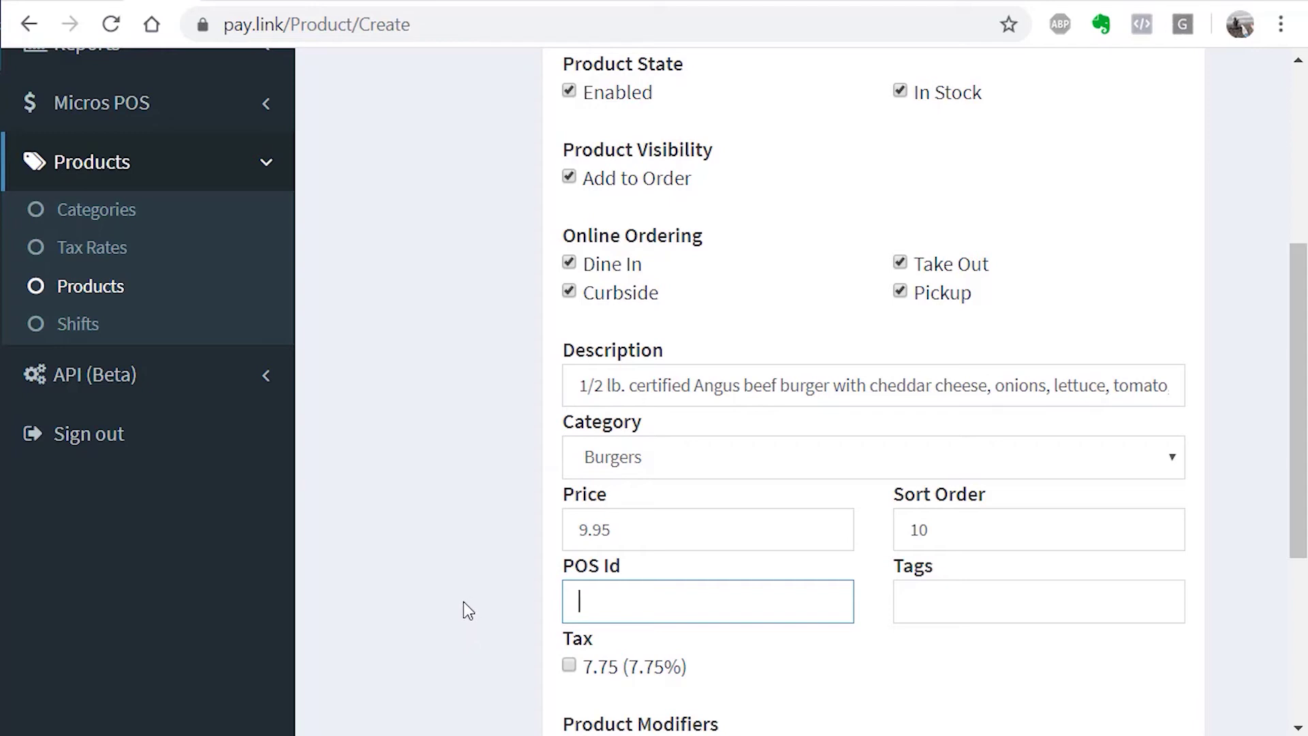
pyautogui.write('202')
pyautogui.press('Tab')
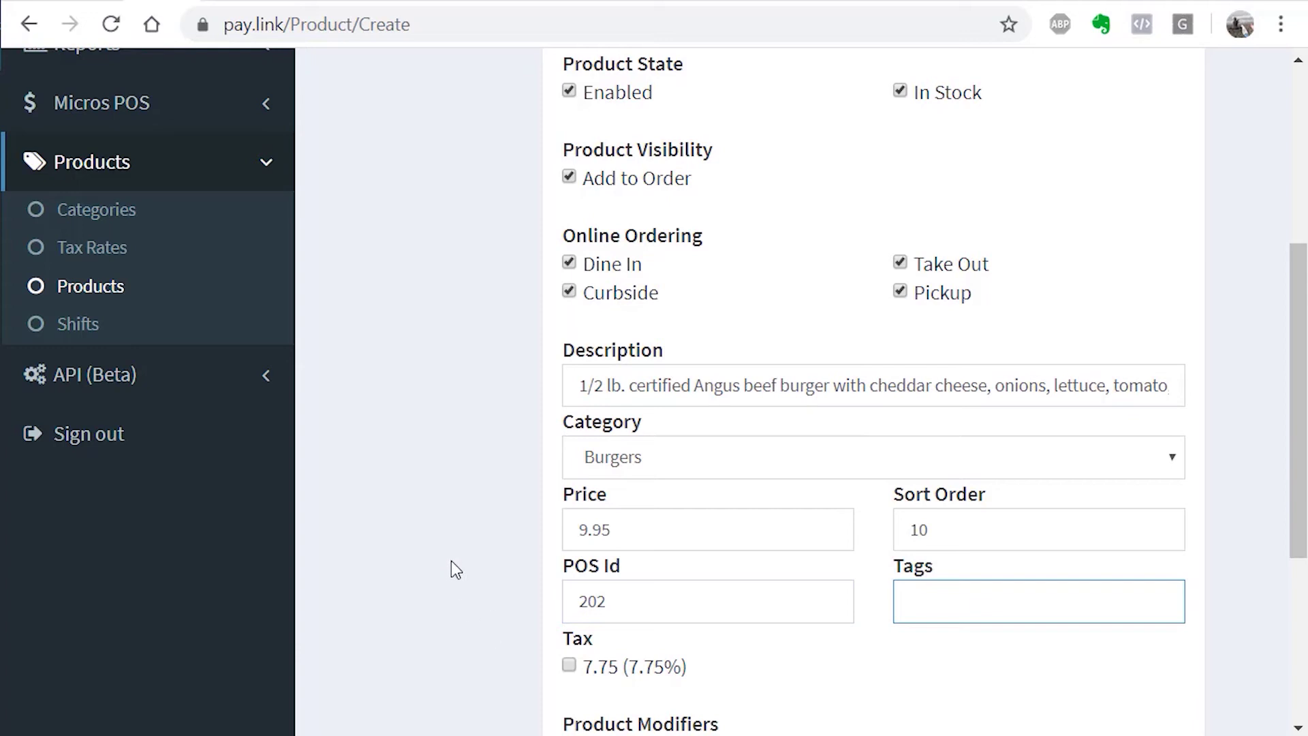
pyautogui.scroll(-2, 452, 565)
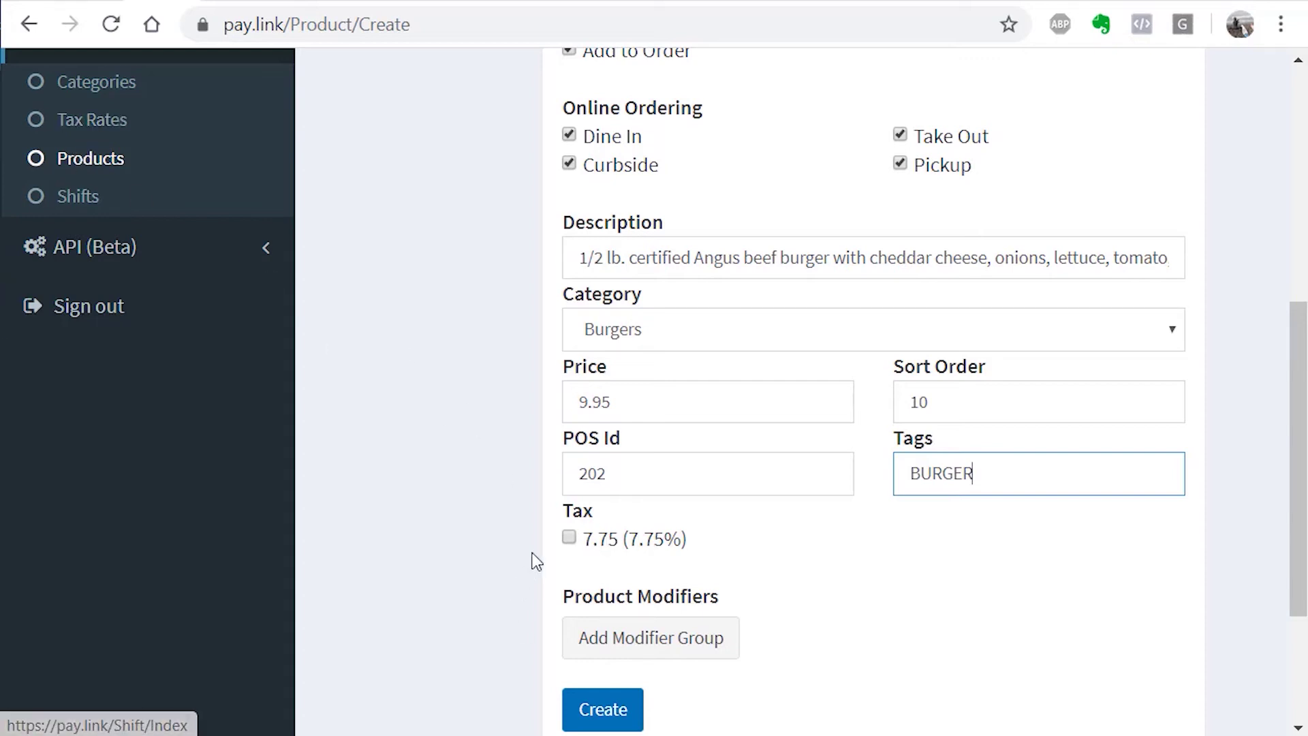
pyautogui.click(570, 539)
pyautogui.scroll(-2, 588, 587)
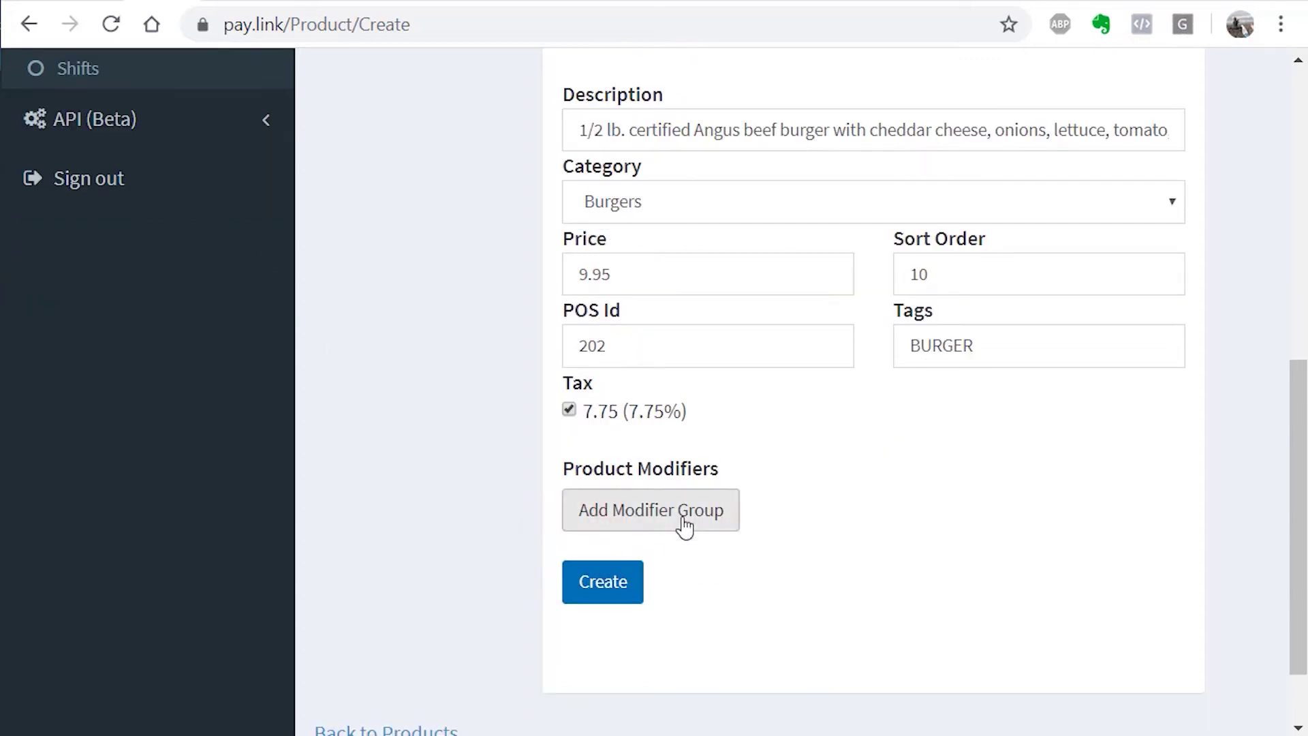
# Scroll up to review the filled-in product form, then back down to Product Modifiers.
pyautogui.scroll(10, 800, 354)
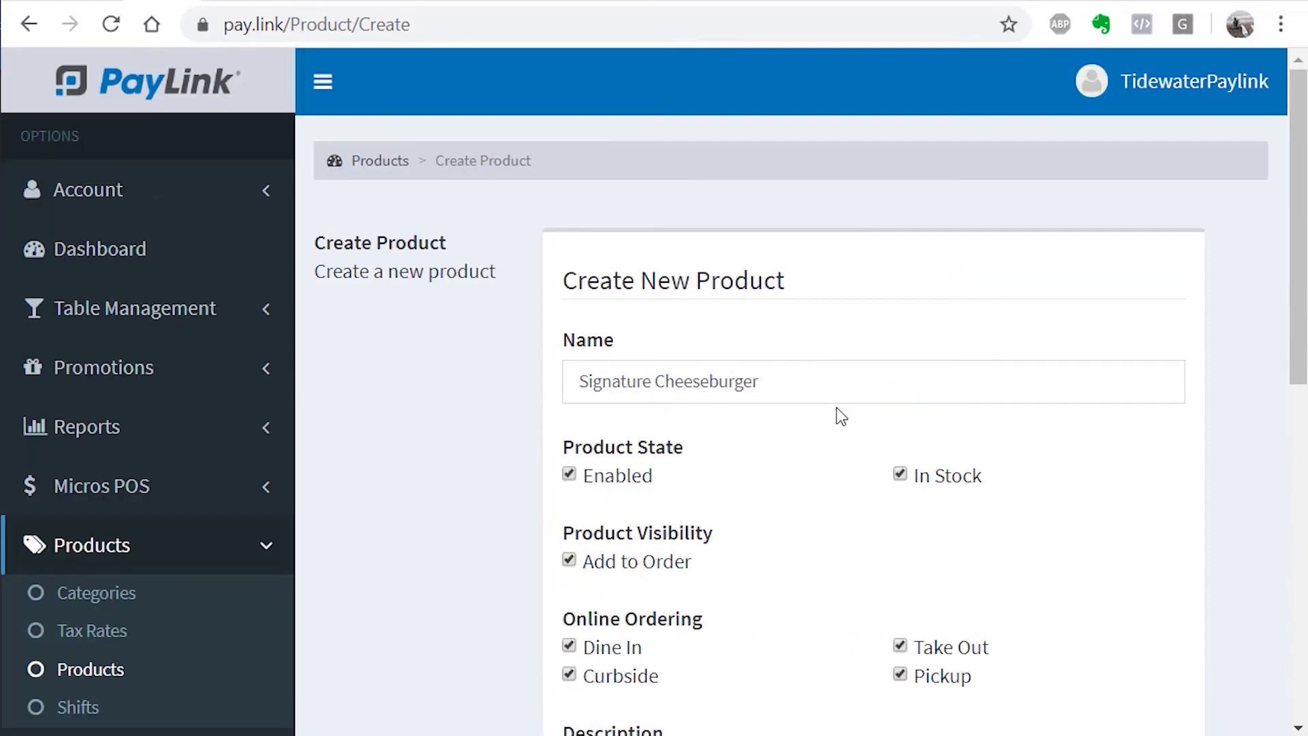
pyautogui.scroll(-11, 825, 395)
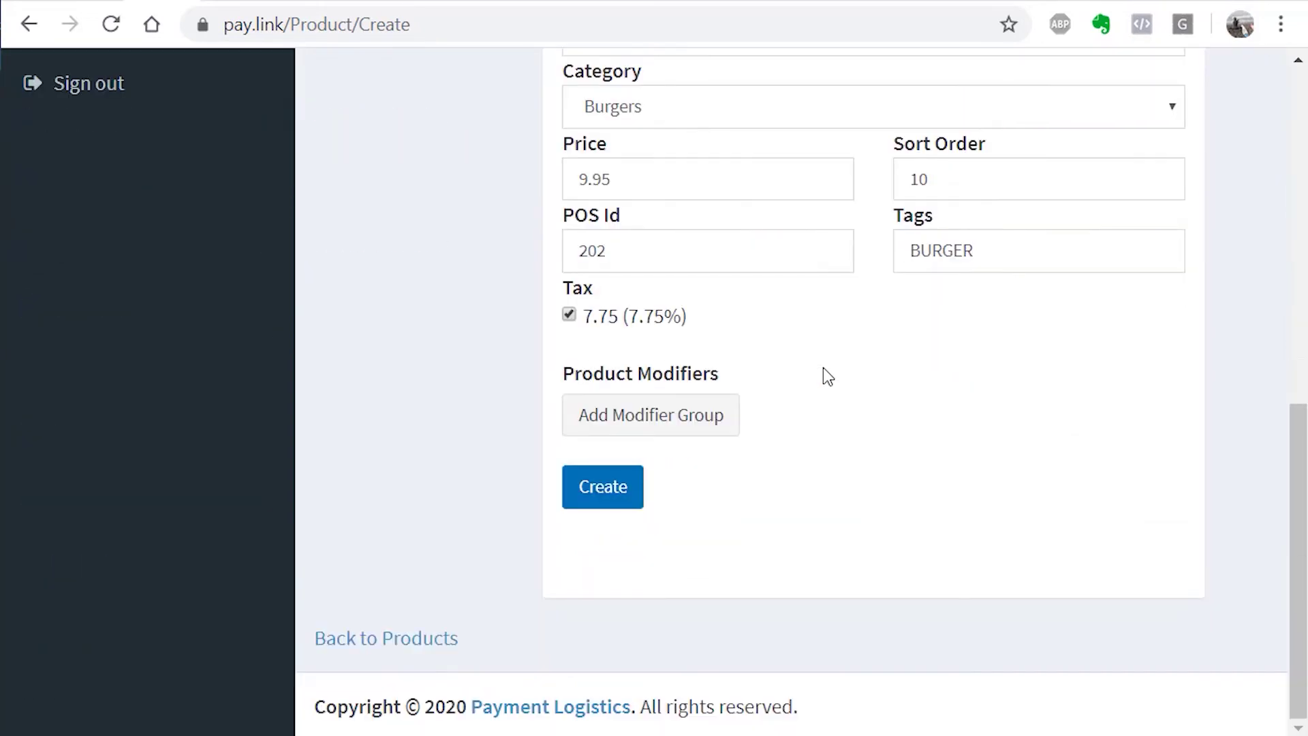
# Add a modifier group named Temp with a first option Medium at 0.00.
pyautogui.click(706, 421)
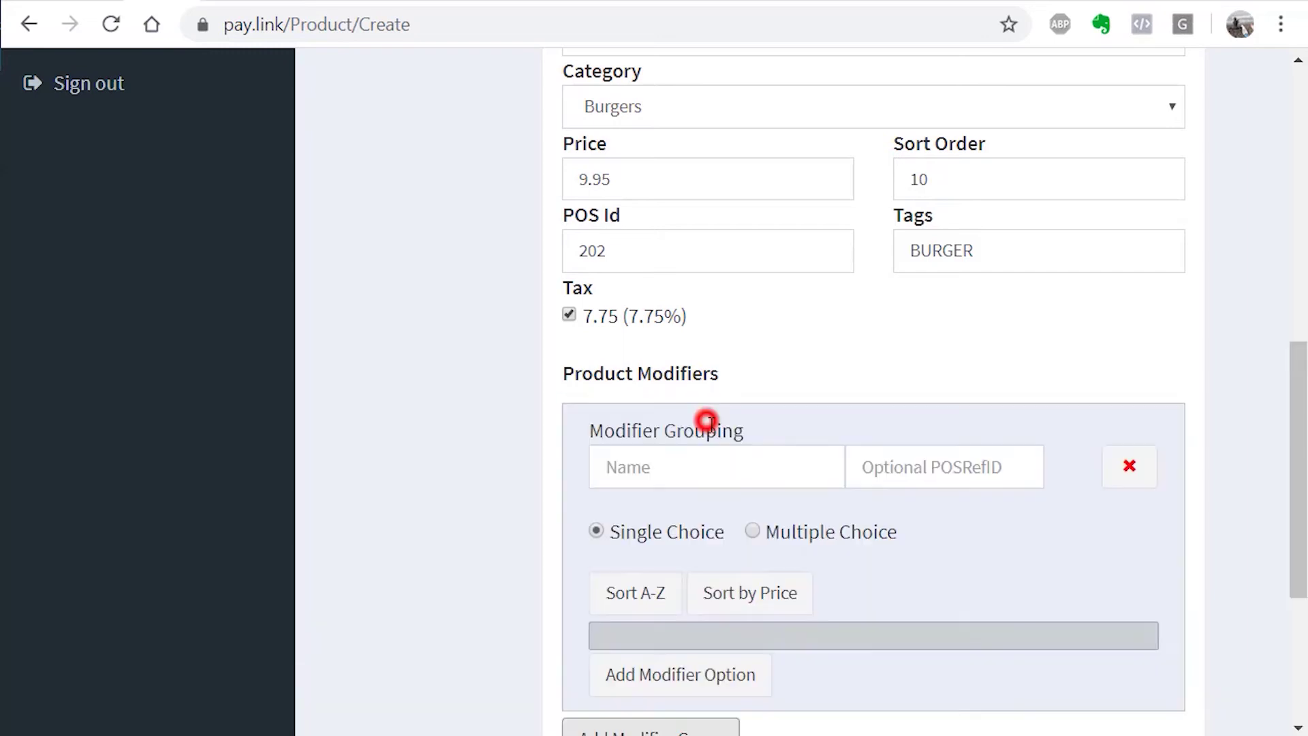
pyautogui.write('Temp')
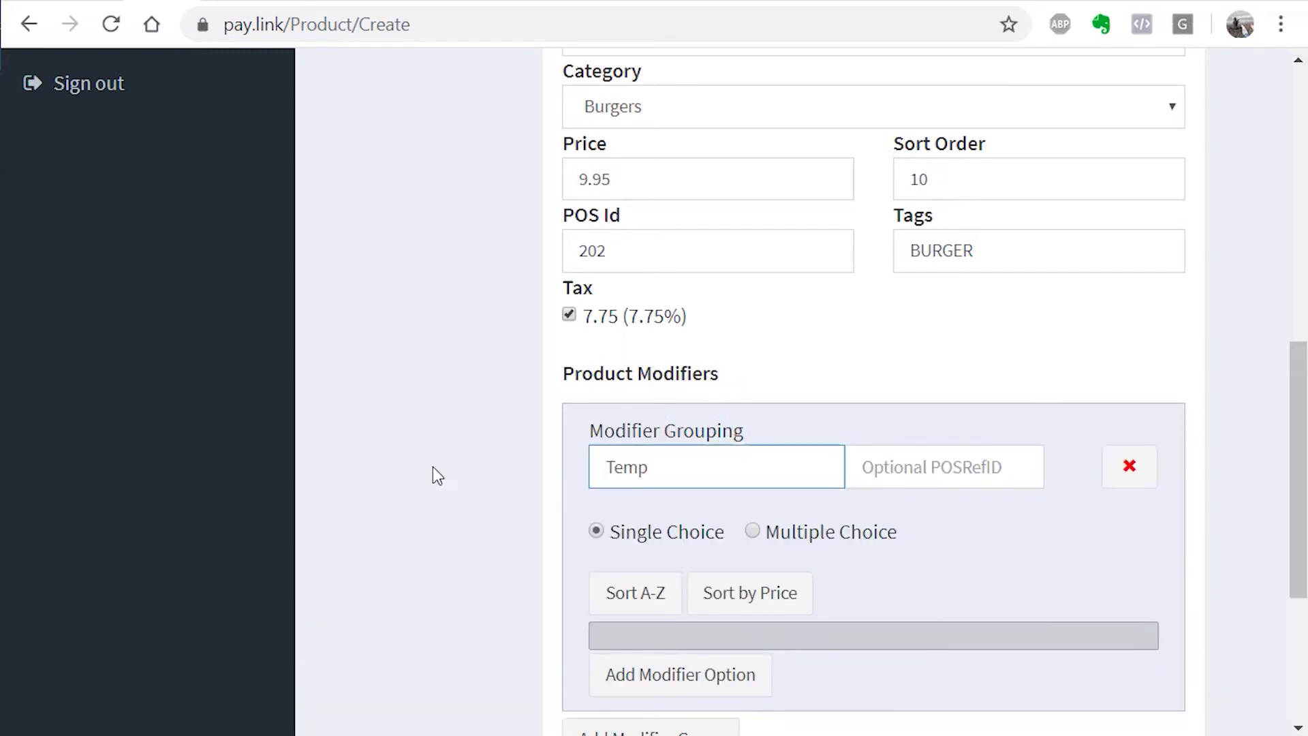
pyautogui.press('Tab')
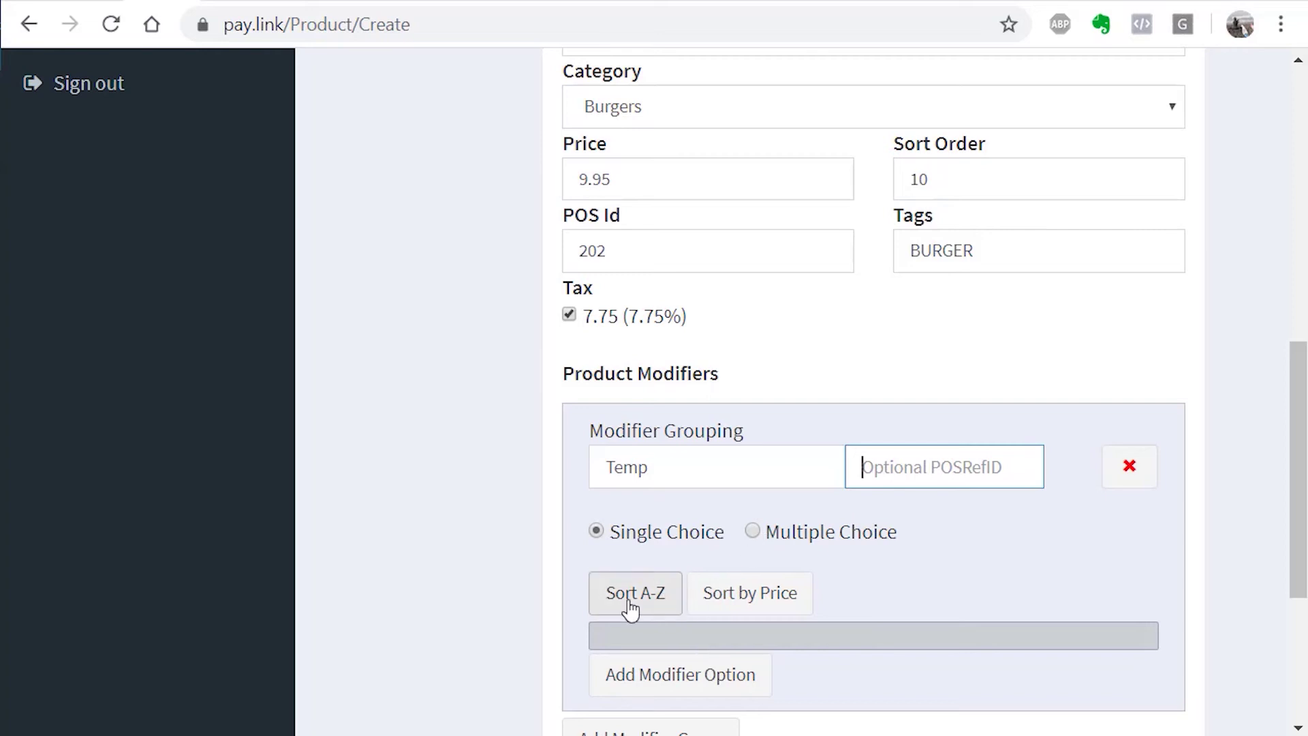
pyautogui.click(647, 666)
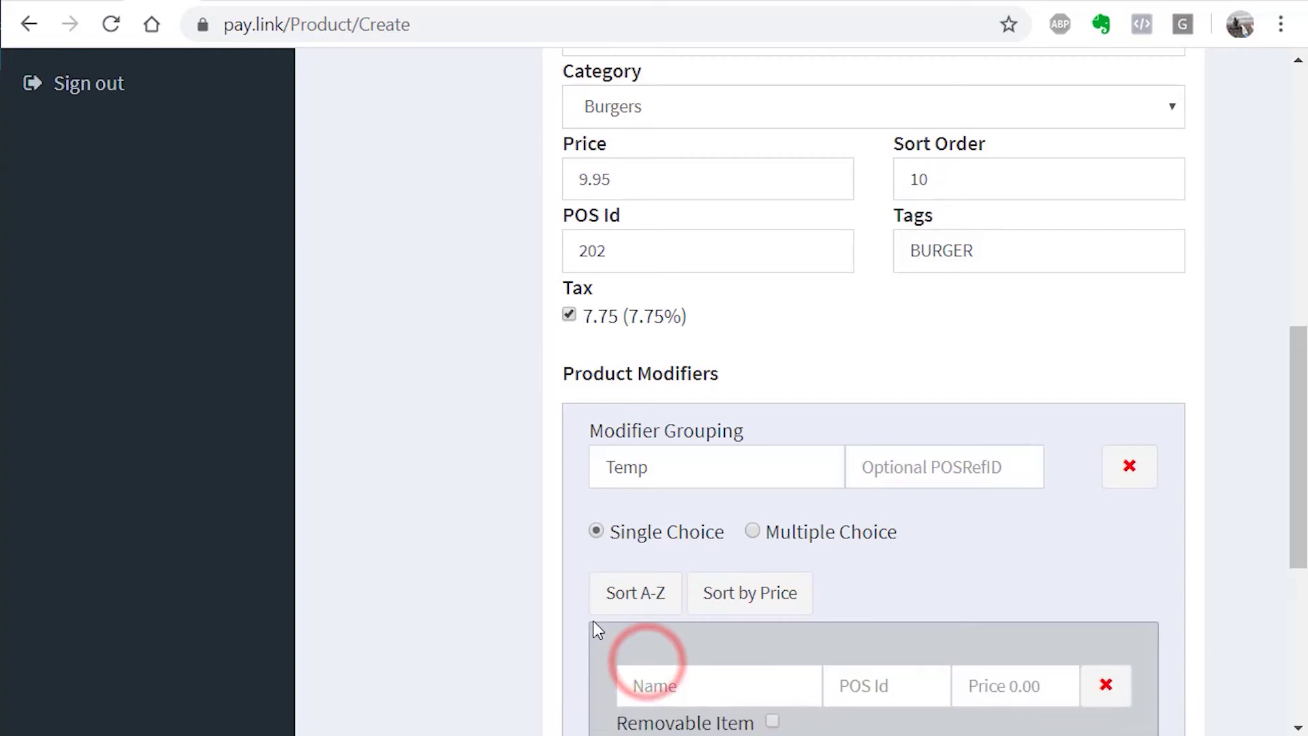
pyautogui.scroll(-3, 576, 620)
pyautogui.write('Medi')
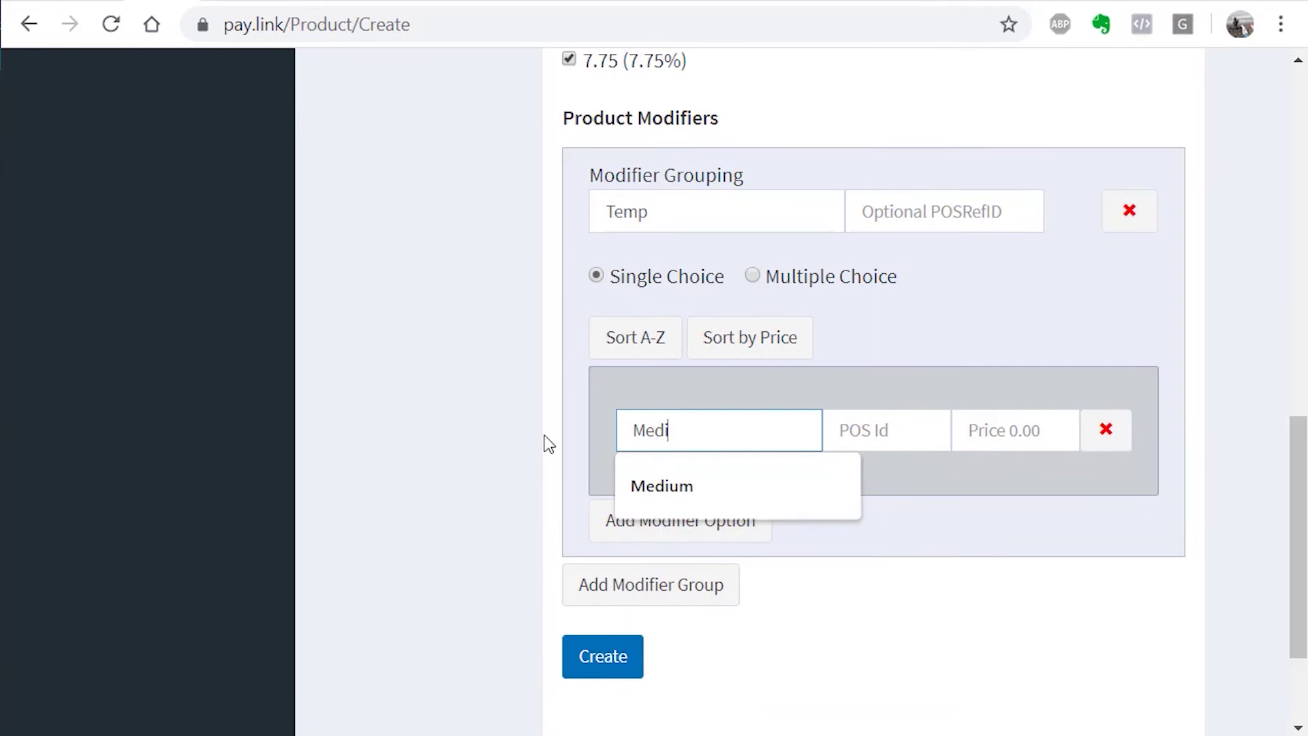
pyautogui.write('um')
pyautogui.press('Tab')
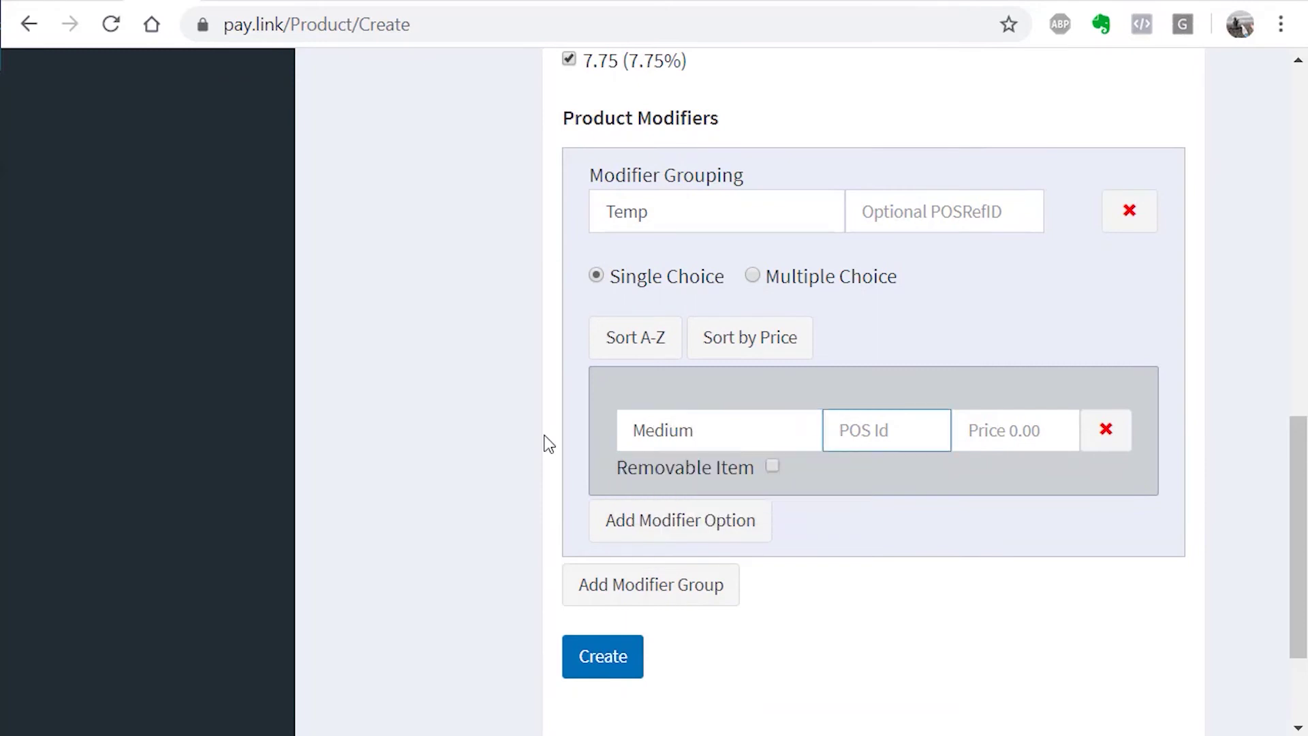
pyautogui.press('Tab')
pyautogui.write('0.00')
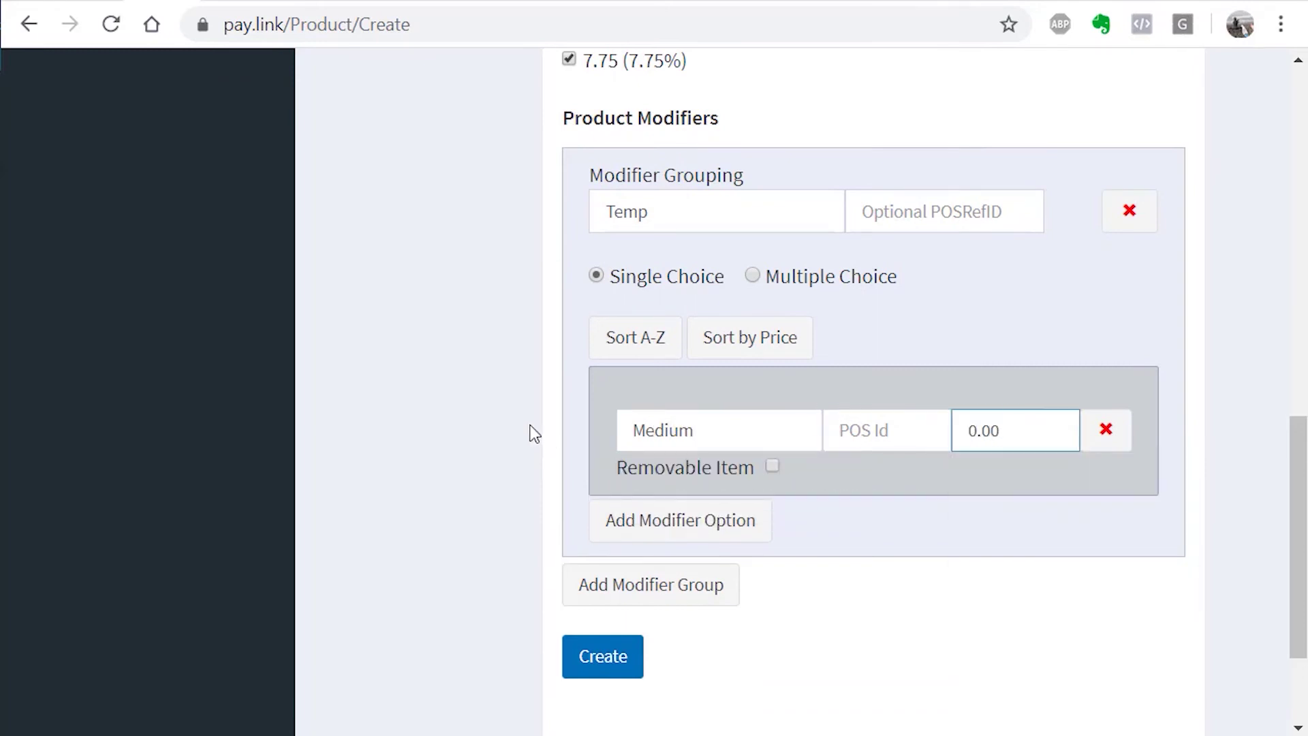
# Add Rare and Medium Rare options to Temp, each priced 0.00.
pyautogui.click(611, 532)
pyautogui.write('Rare')
pyautogui.click(972, 521)
pyautogui.write('0.00')
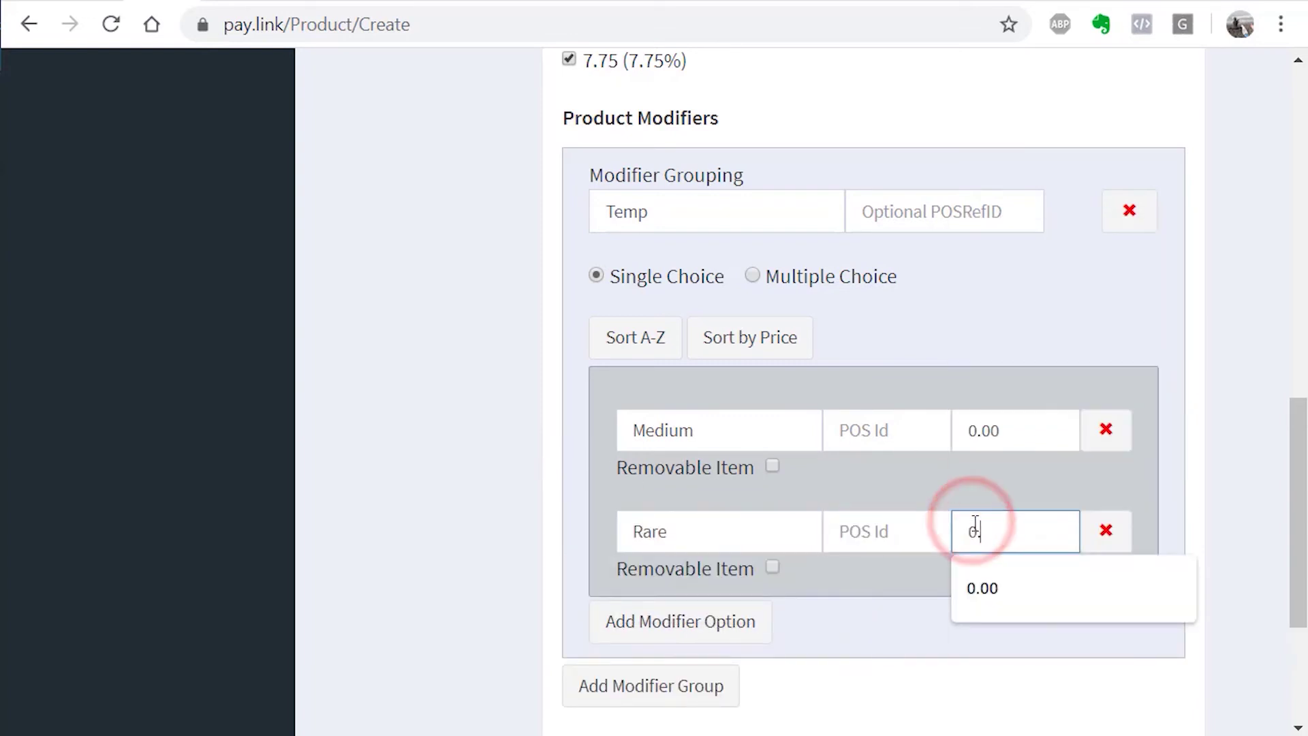
pyautogui.click(750, 640)
pyautogui.write('Medium Rare')
pyautogui.press('Tab')
pyautogui.press('Tab')
# Add Medium Well and Well Done options to Temp, each priced 0.00.
pyautogui.write('0.00')
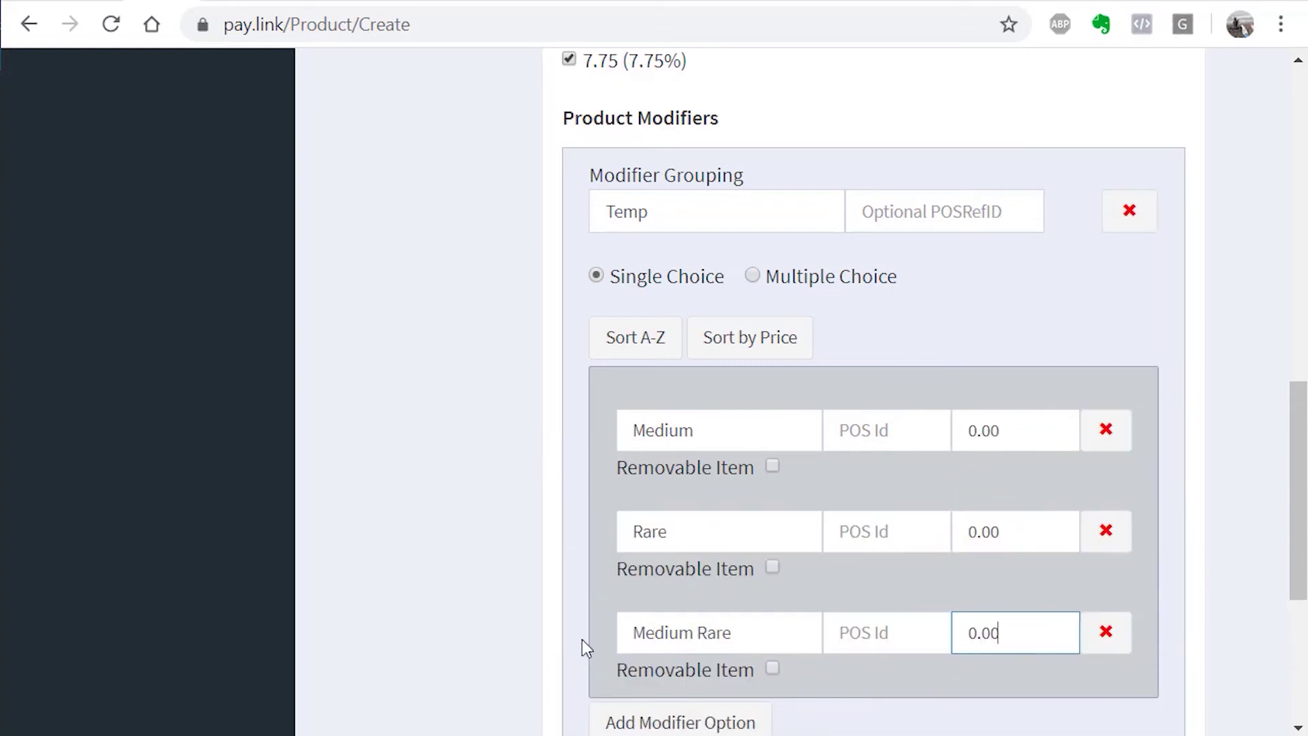
pyautogui.scroll(-4, 600, 620)
pyautogui.click(671, 474)
pyautogui.click(668, 488)
pyautogui.write('Medium Well')
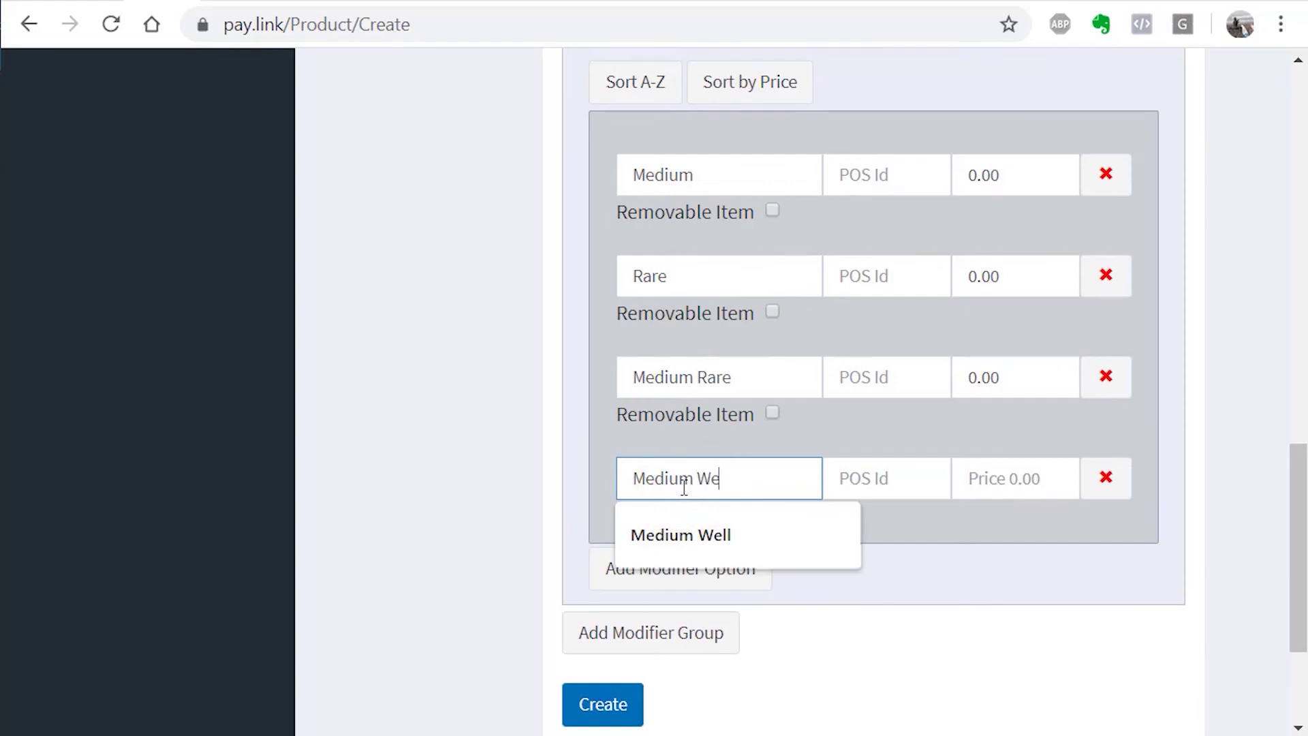
pyautogui.press('Tab')
pyautogui.press('Tab')
pyautogui.write('0.00')
pyautogui.click(702, 572)
pyautogui.click(706, 581)
pyautogui.write('Well Done')
pyautogui.press('Tab')
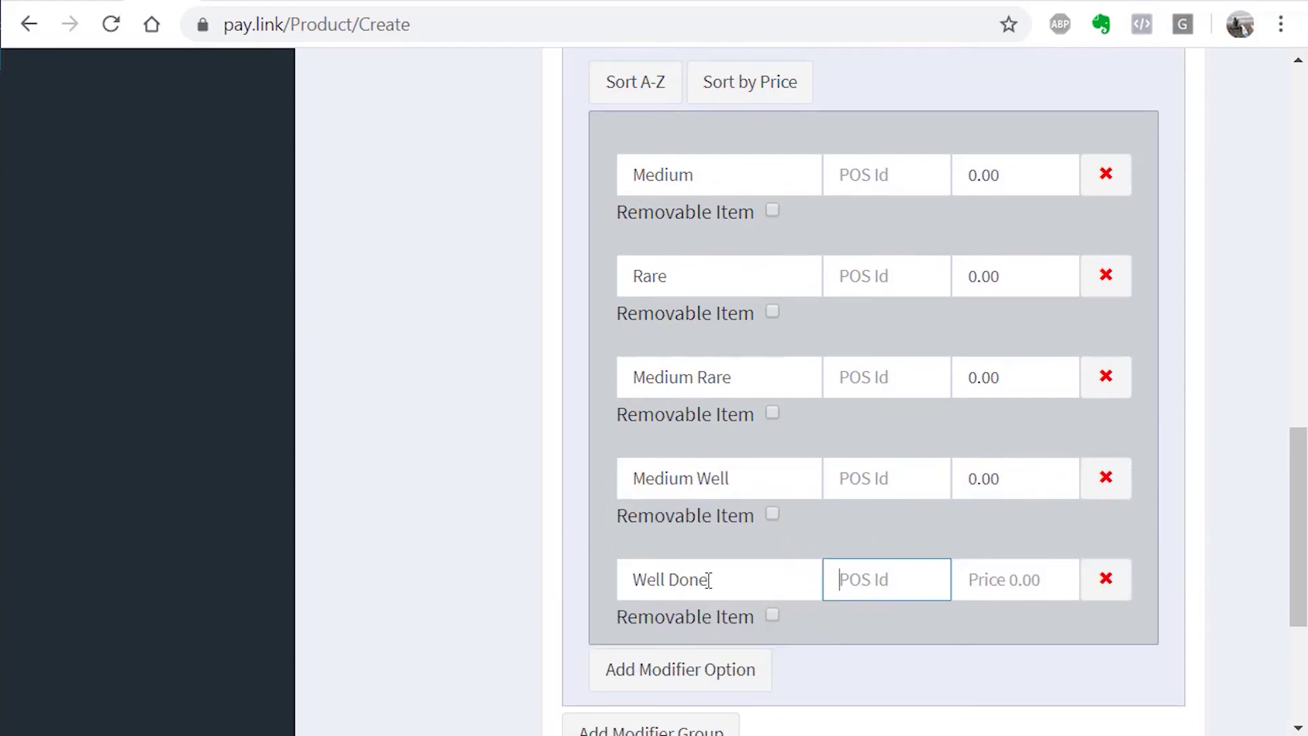
pyautogui.press('Tab')
pyautogui.write('0.00')
pyautogui.scroll(-5, 709, 581)
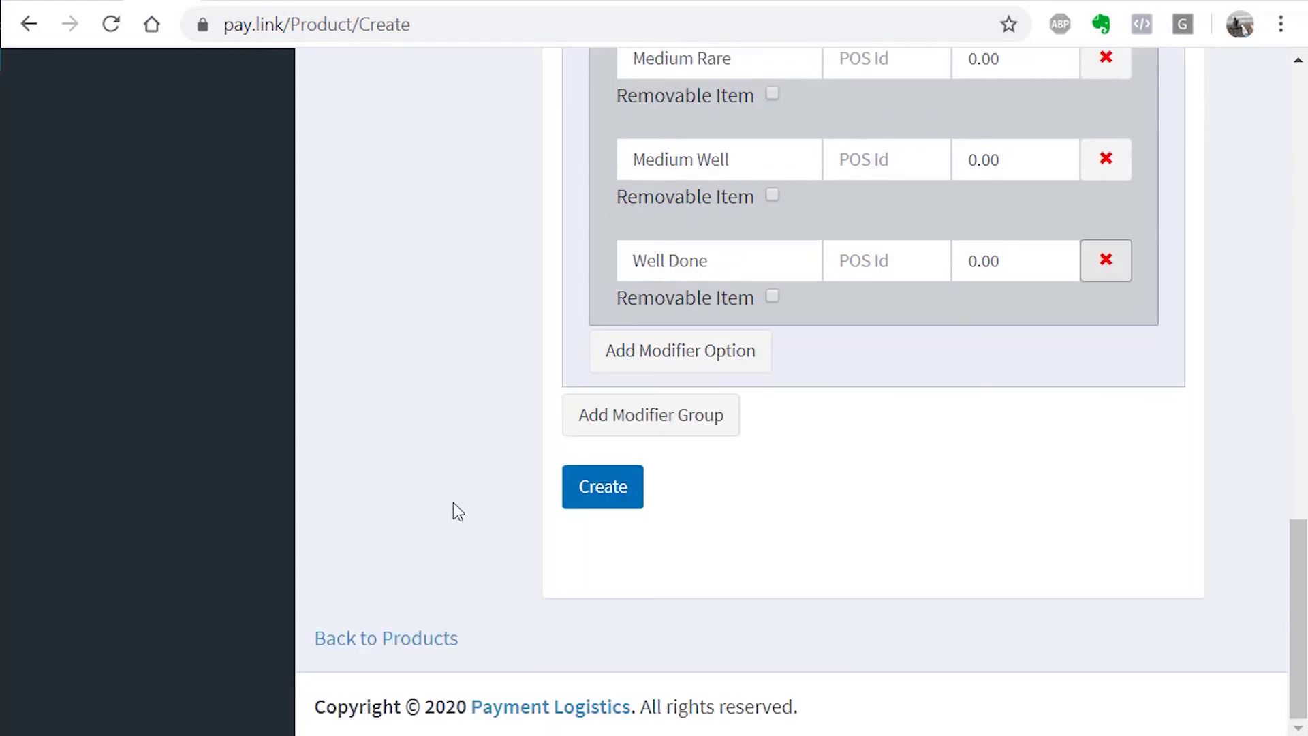
pyautogui.click(632, 421)
# Begin the Sides group with a Fries option priced 0.00.
pyautogui.moveTo(662, 423); pyautogui.dragTo(647, 457)
pyautogui.click(644, 458)
pyautogui.click(409, 416)
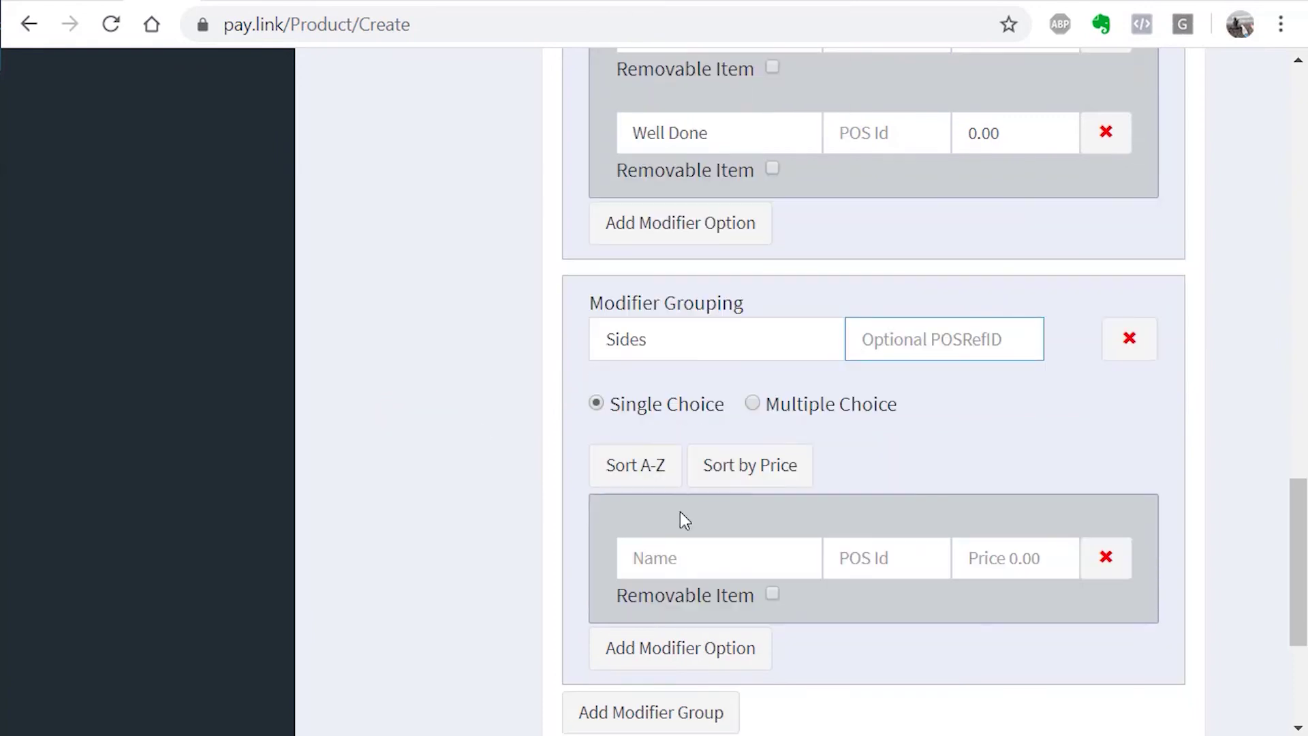
pyautogui.click(659, 545)
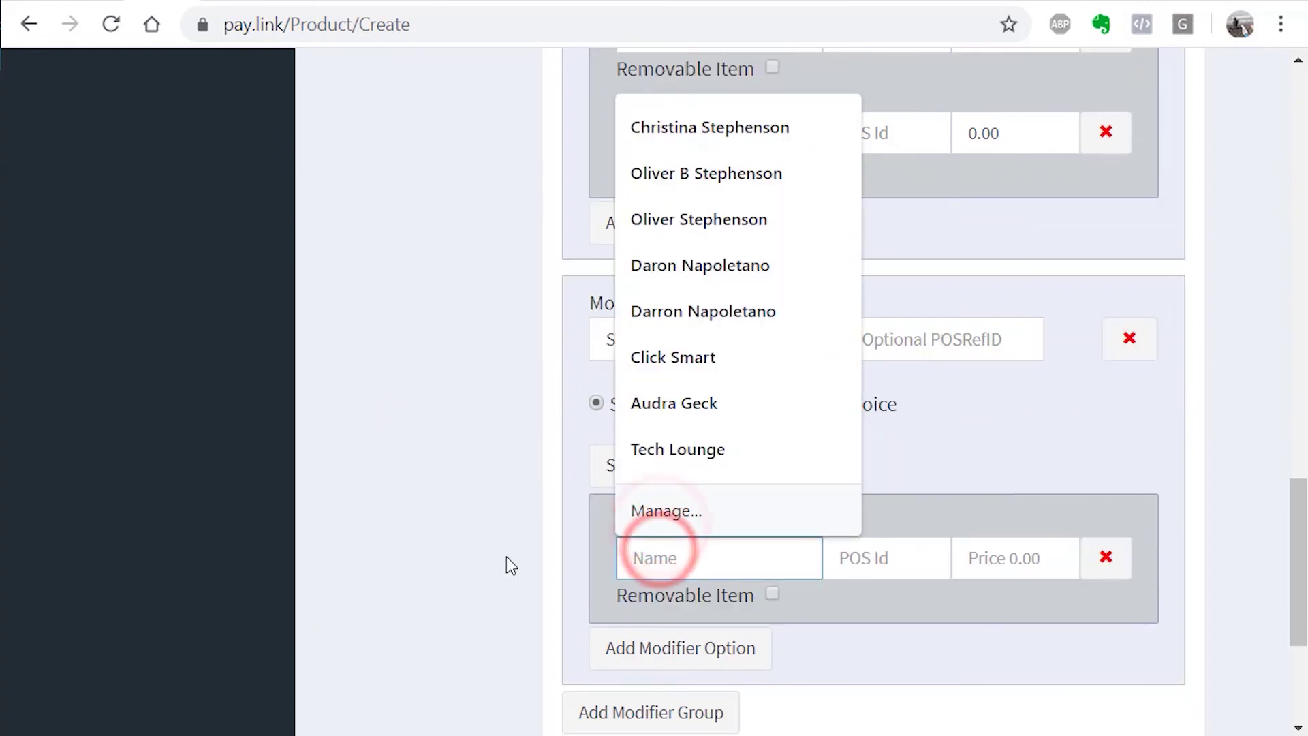
pyautogui.write('Fries')
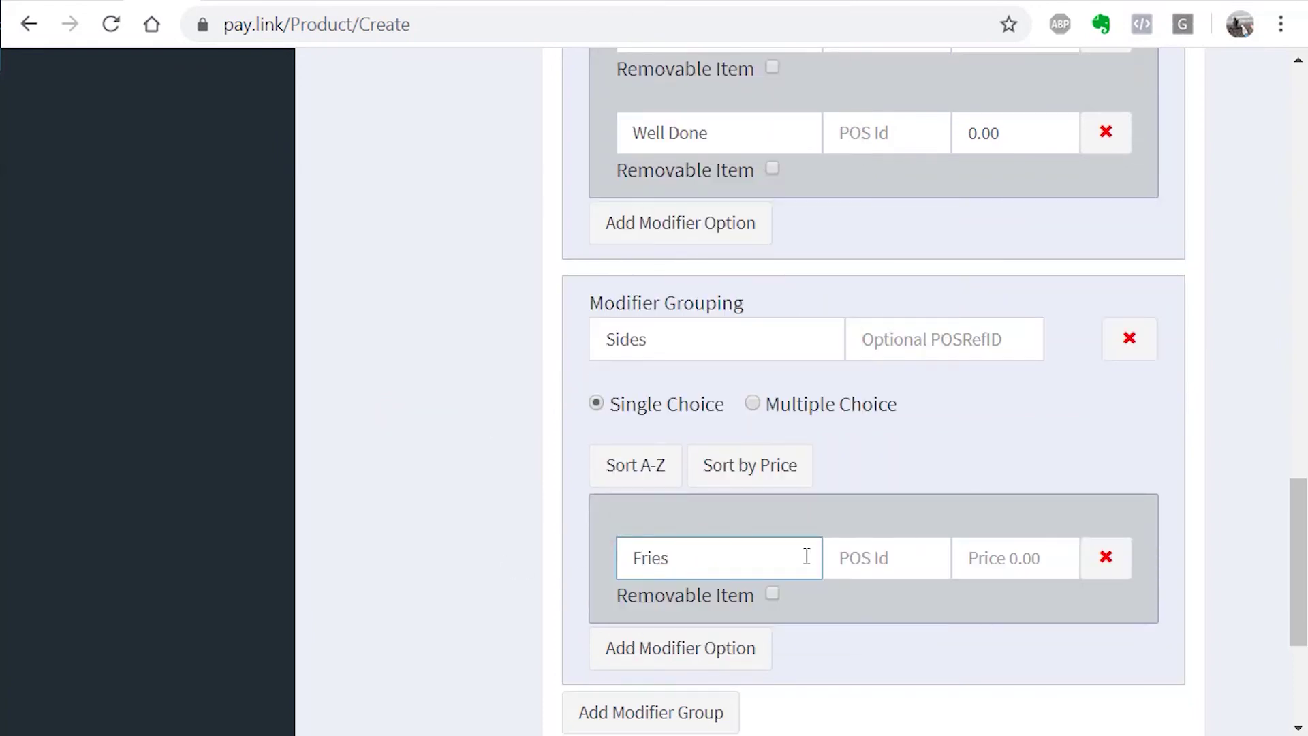
pyautogui.click(975, 552)
pyautogui.write('0.00')
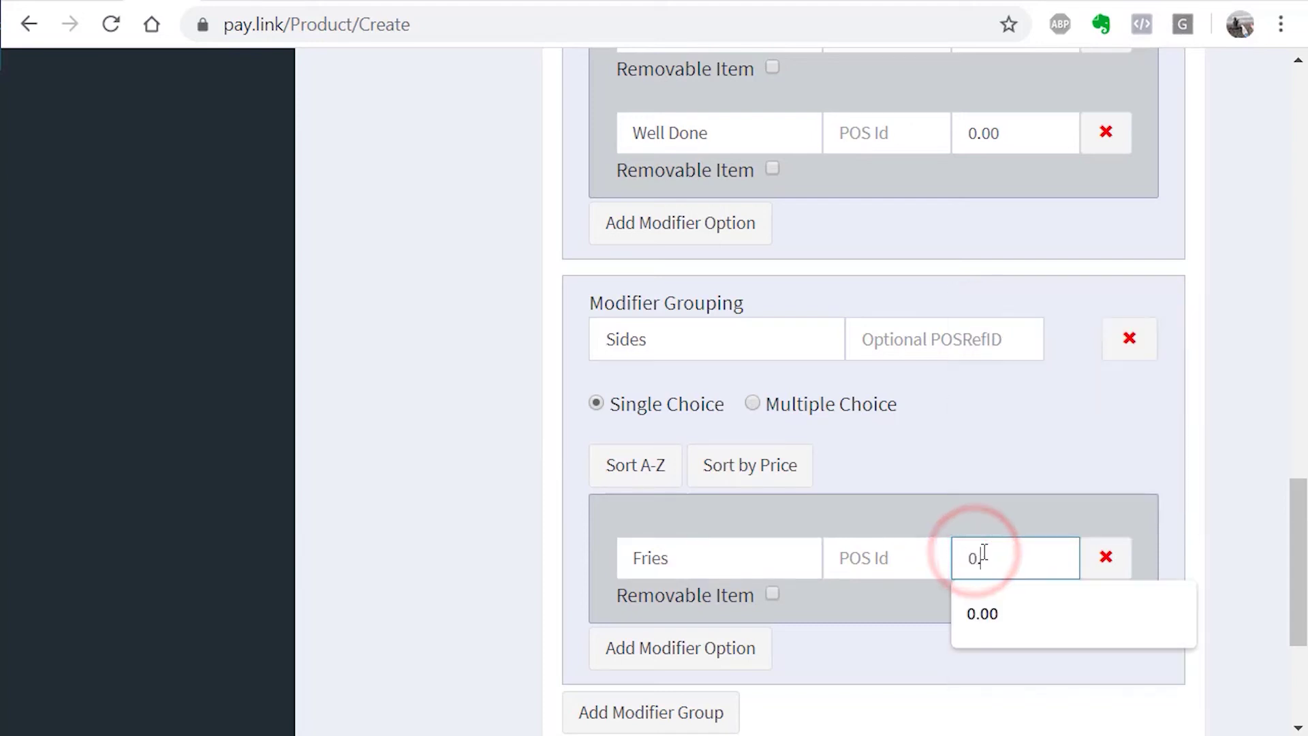
# Add Onion Rings and Side Salad options to Sides, each priced 2.00.
pyautogui.click(751, 646)
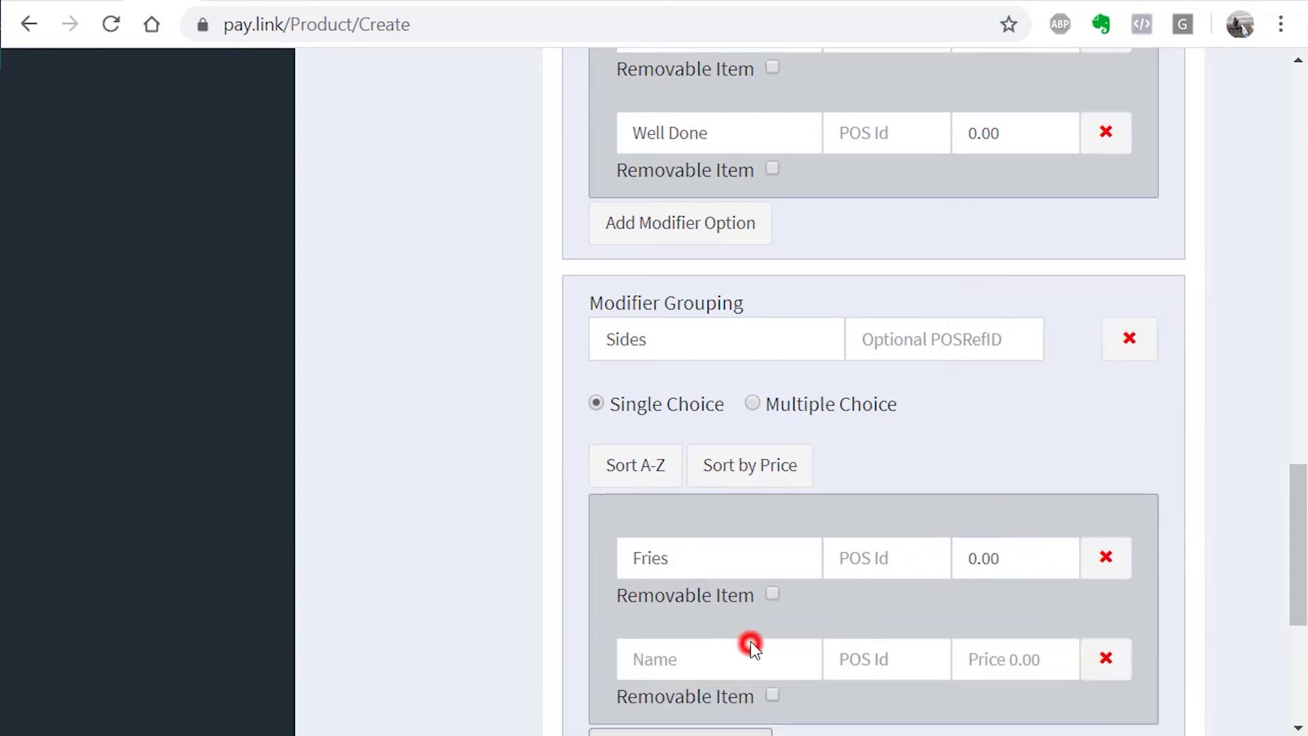
pyautogui.click(751, 647)
pyautogui.write('Onion Rin')
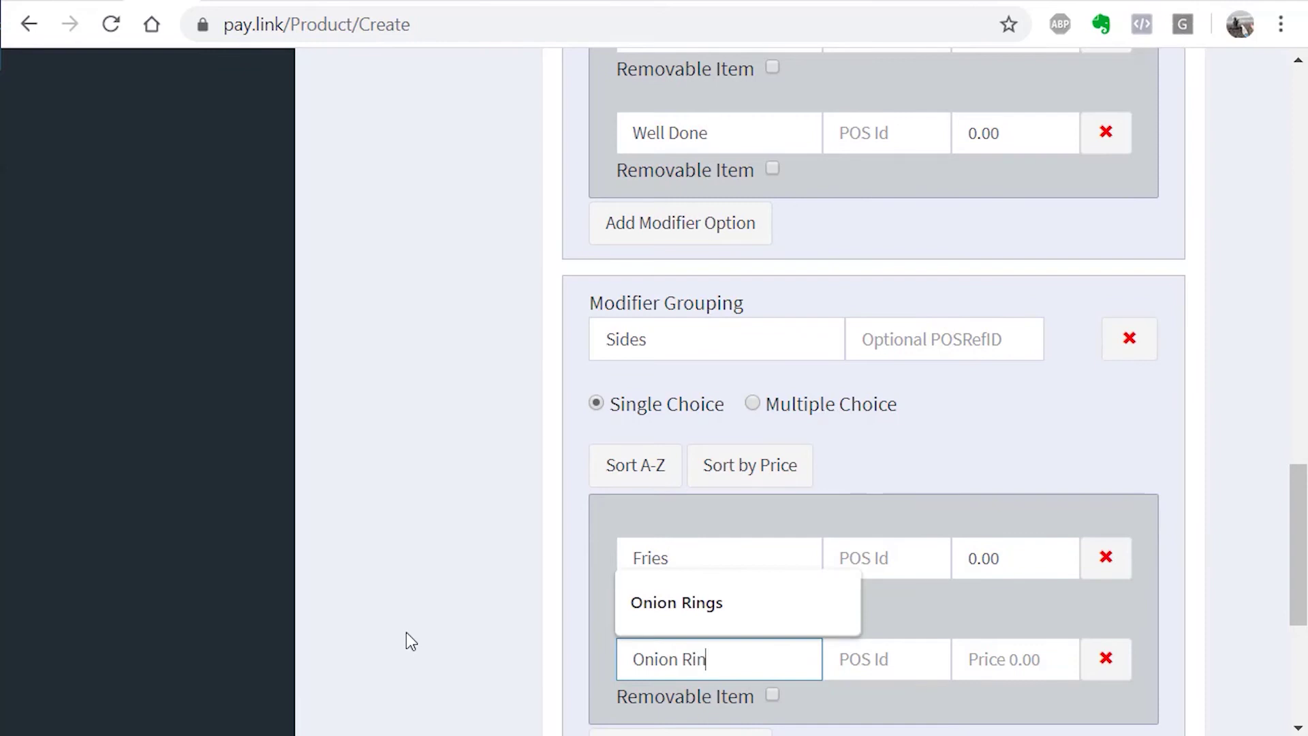
pyautogui.write('gs')
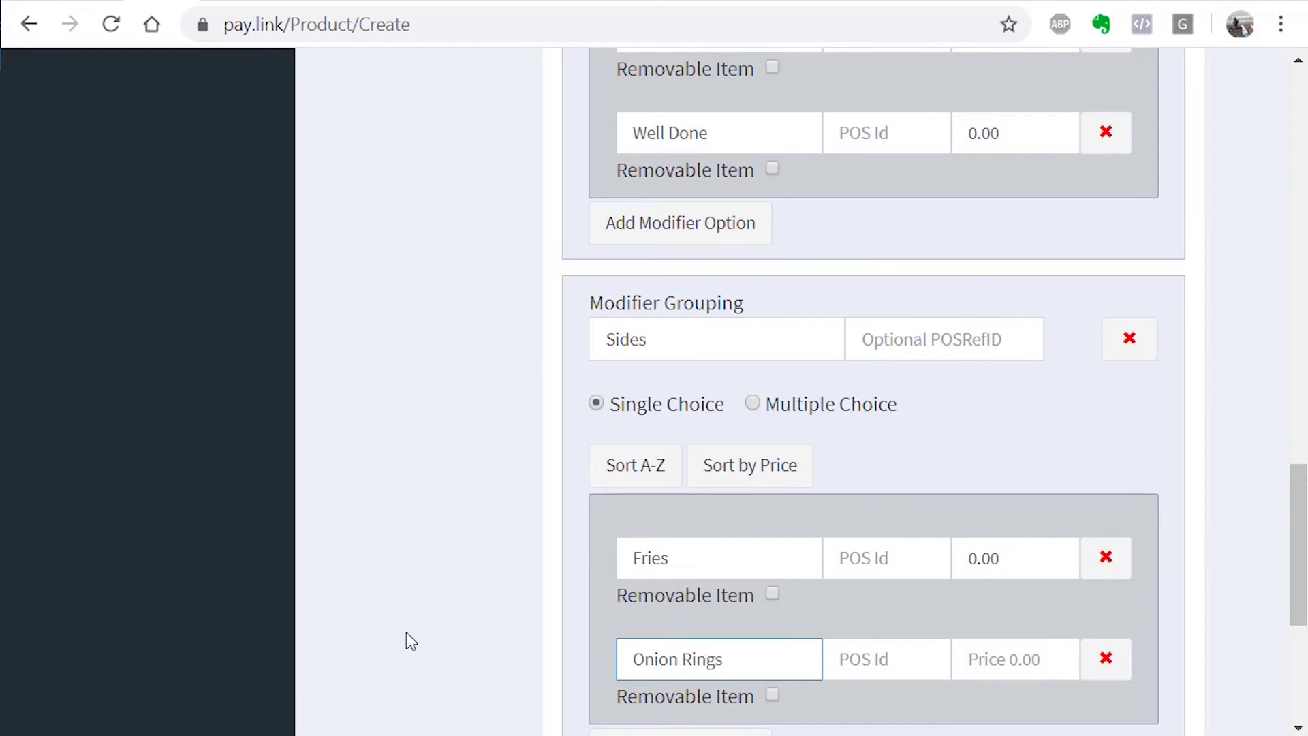
pyautogui.press('Tab')
pyautogui.press('Tab')
pyautogui.write('2.00')
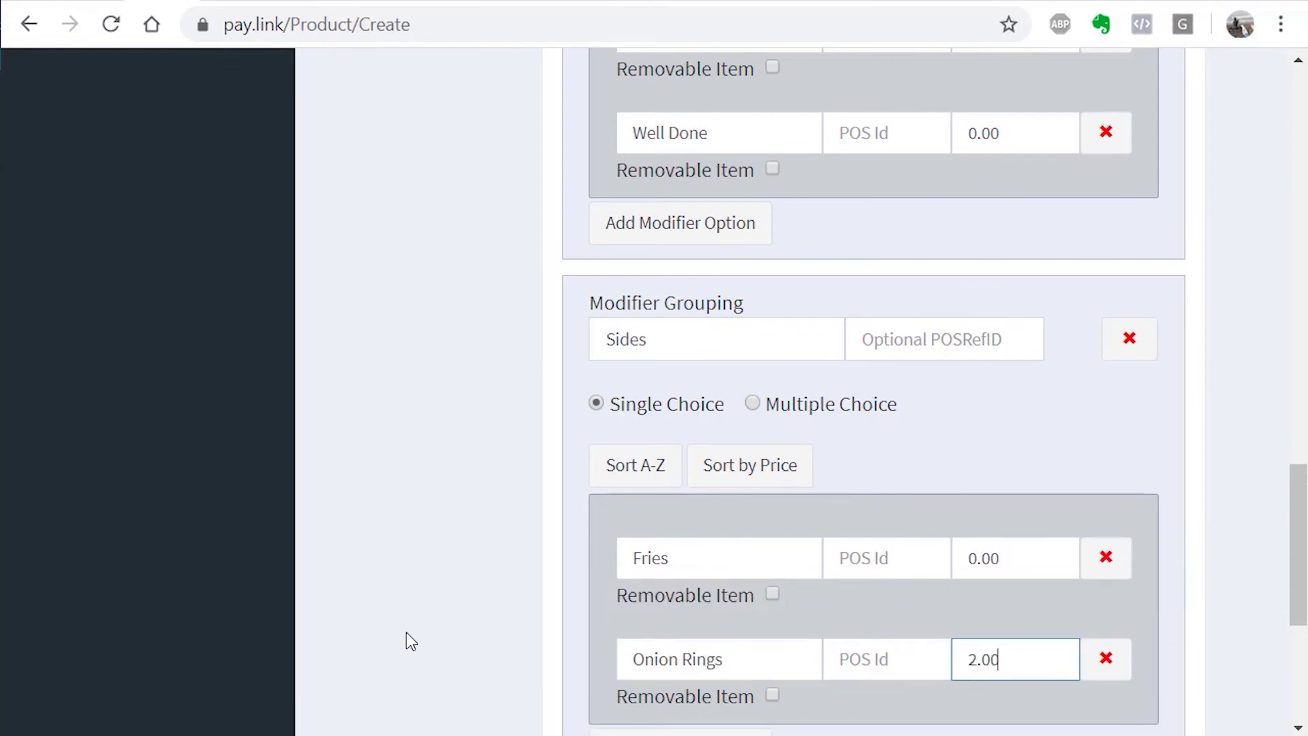
pyautogui.scroll(-3, 497, 604)
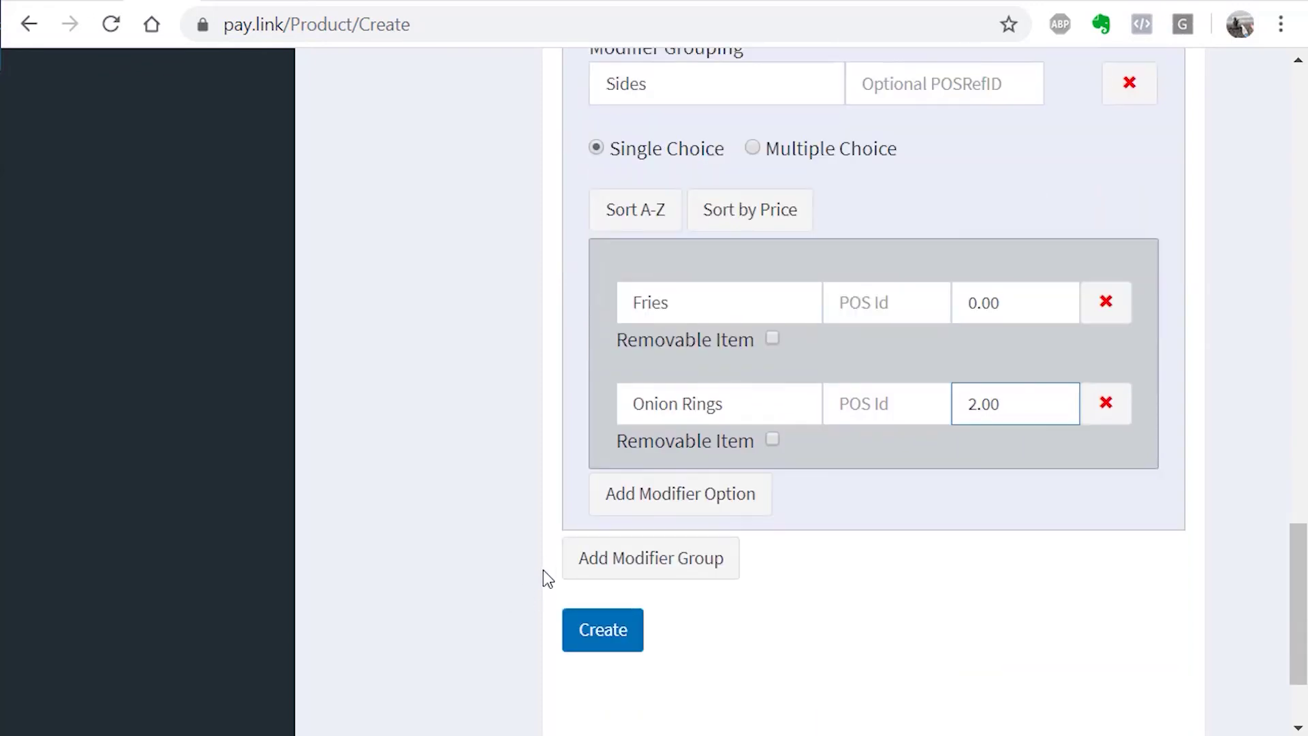
pyautogui.click(648, 512)
pyautogui.click(651, 508)
pyautogui.write('Side')
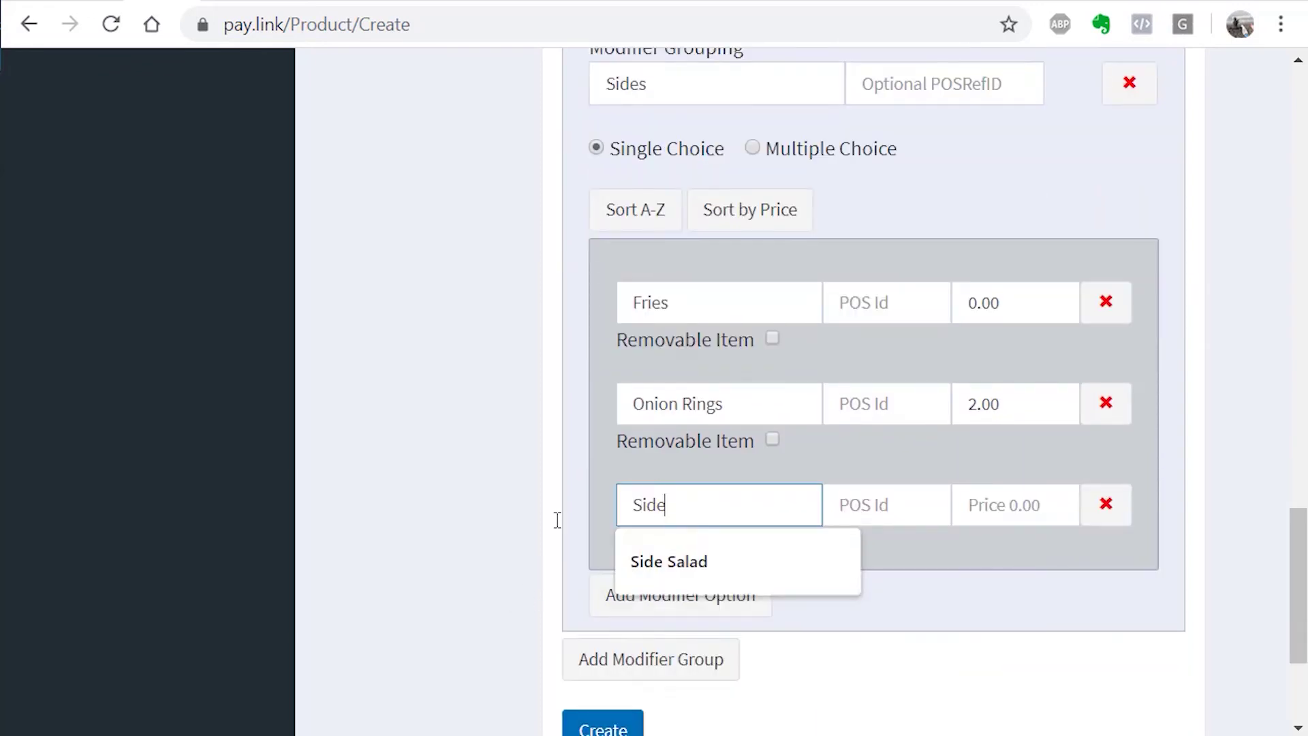
pyautogui.write(' Salad')
pyautogui.press('Tab')
pyautogui.press('Tab')
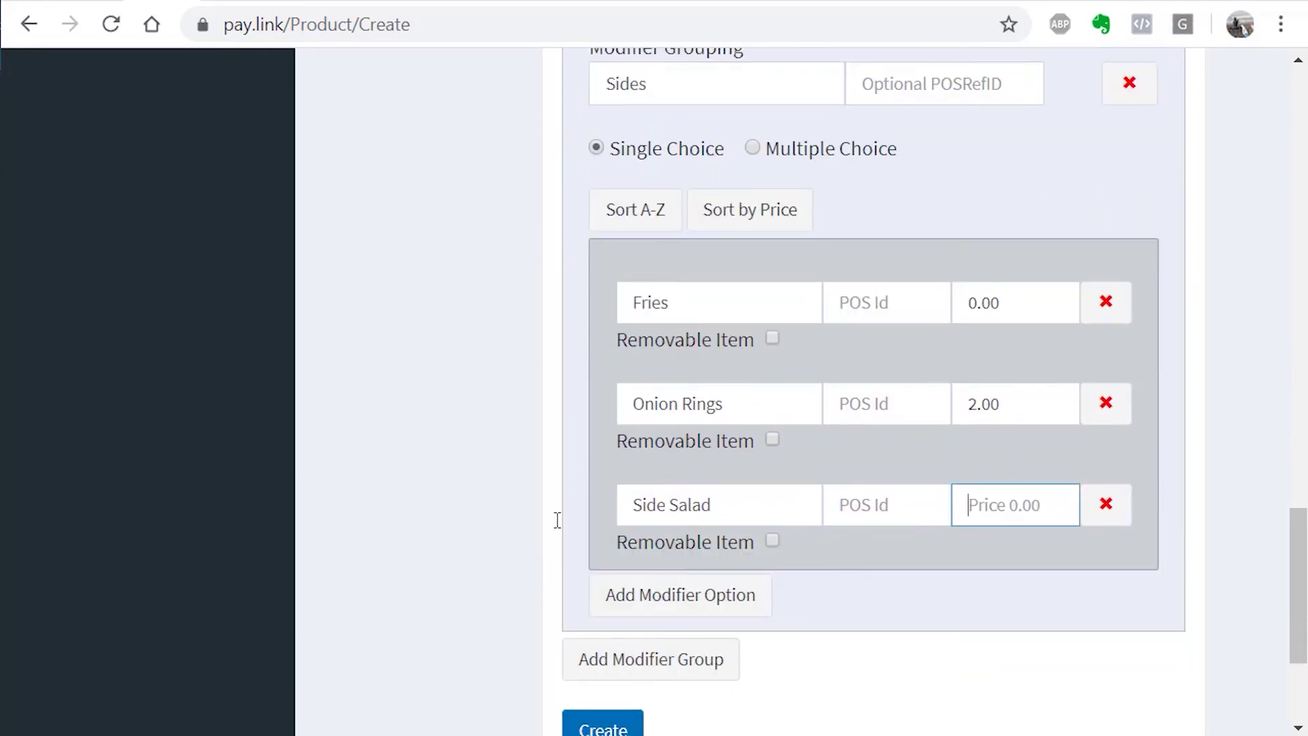
pyautogui.write('2.00')
pyautogui.scroll(-3, 558, 520)
# Add a modifier group named Extras that allows multiple selections.
pyautogui.click(653, 441)
pyautogui.click(730, 458)
pyautogui.write('Extras')
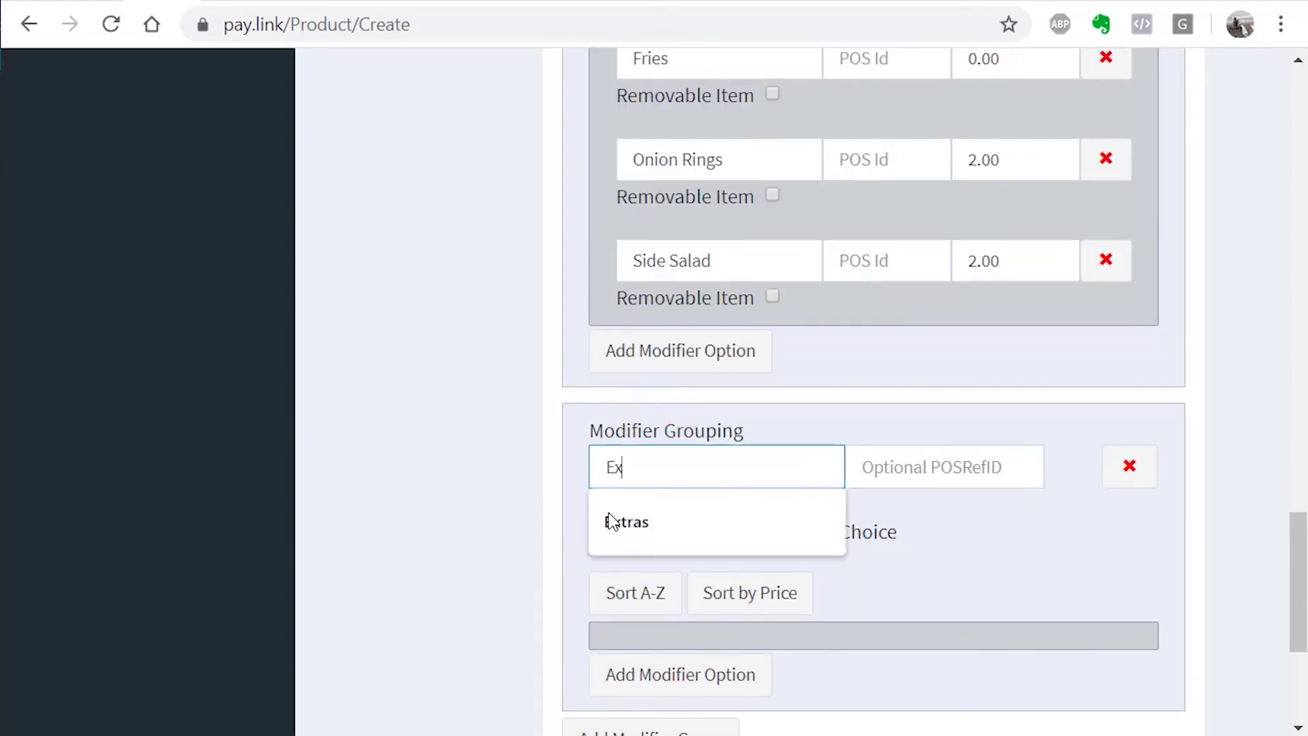
pyautogui.click(753, 533)
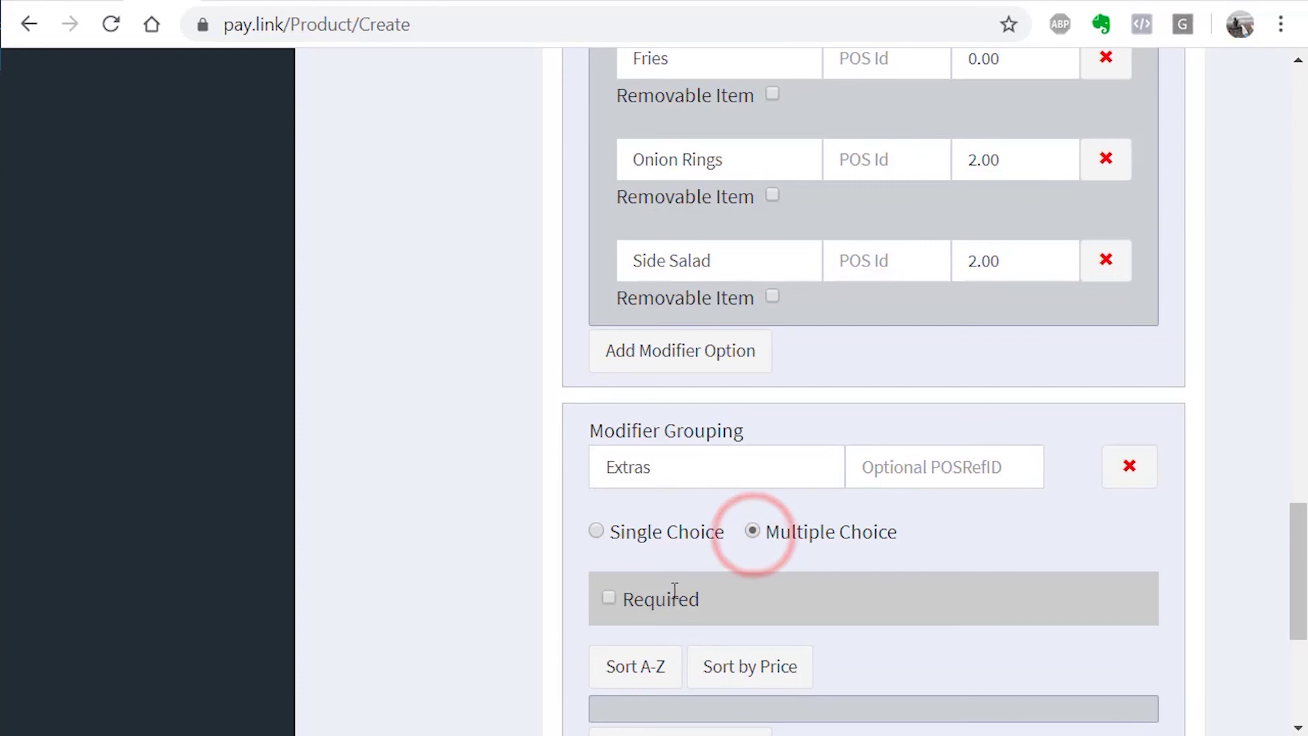
# Add Extras options Pickle and Jalapeno, each priced 0.00.
pyautogui.scroll(-2, 754, 637)
pyautogui.click(746, 622)
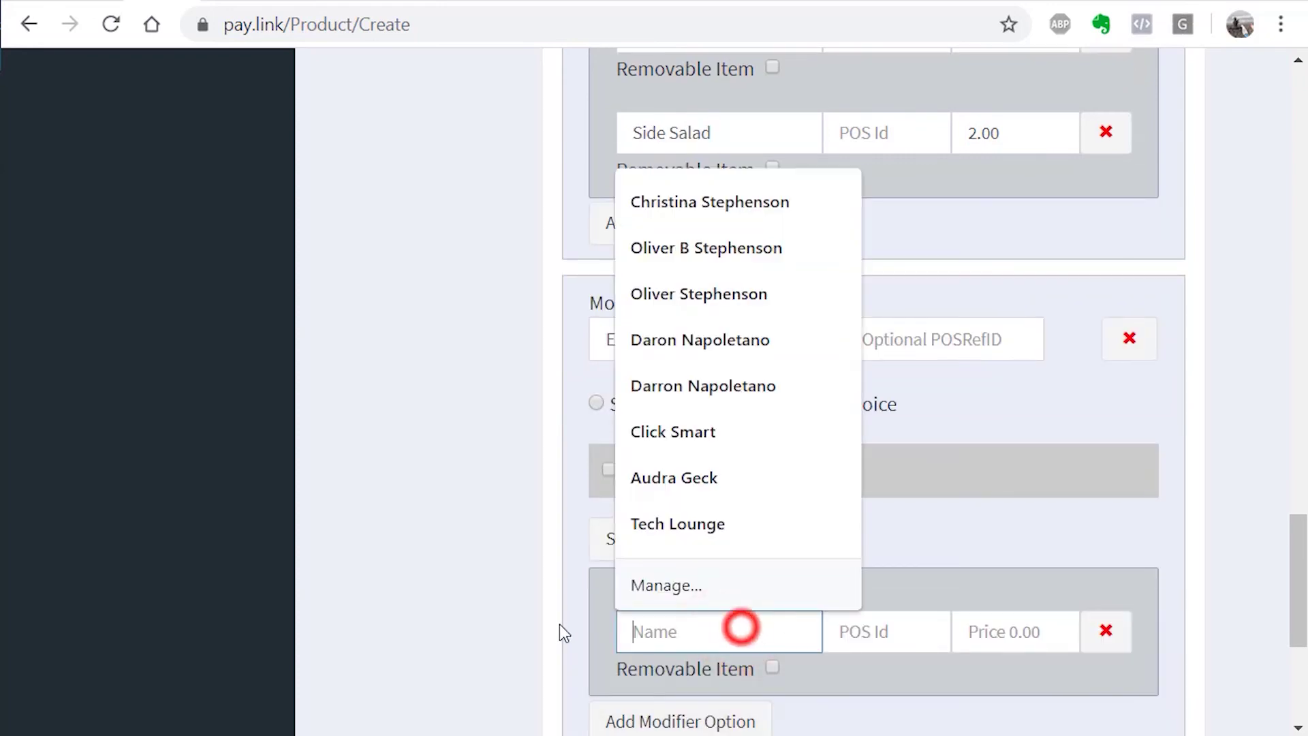
pyautogui.scroll(-4, 565, 624)
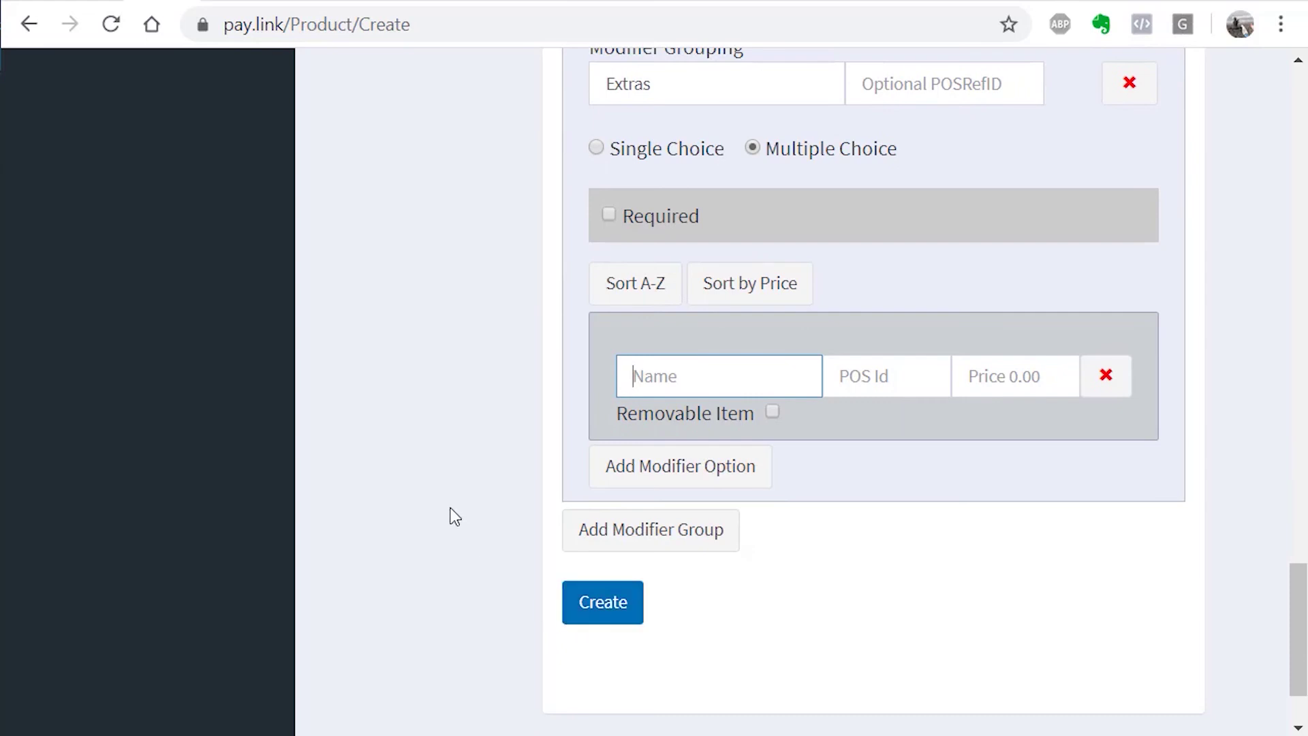
pyautogui.write('Pickle')
pyautogui.press('Tab')
pyautogui.press('Tab')
pyautogui.write('0.00')
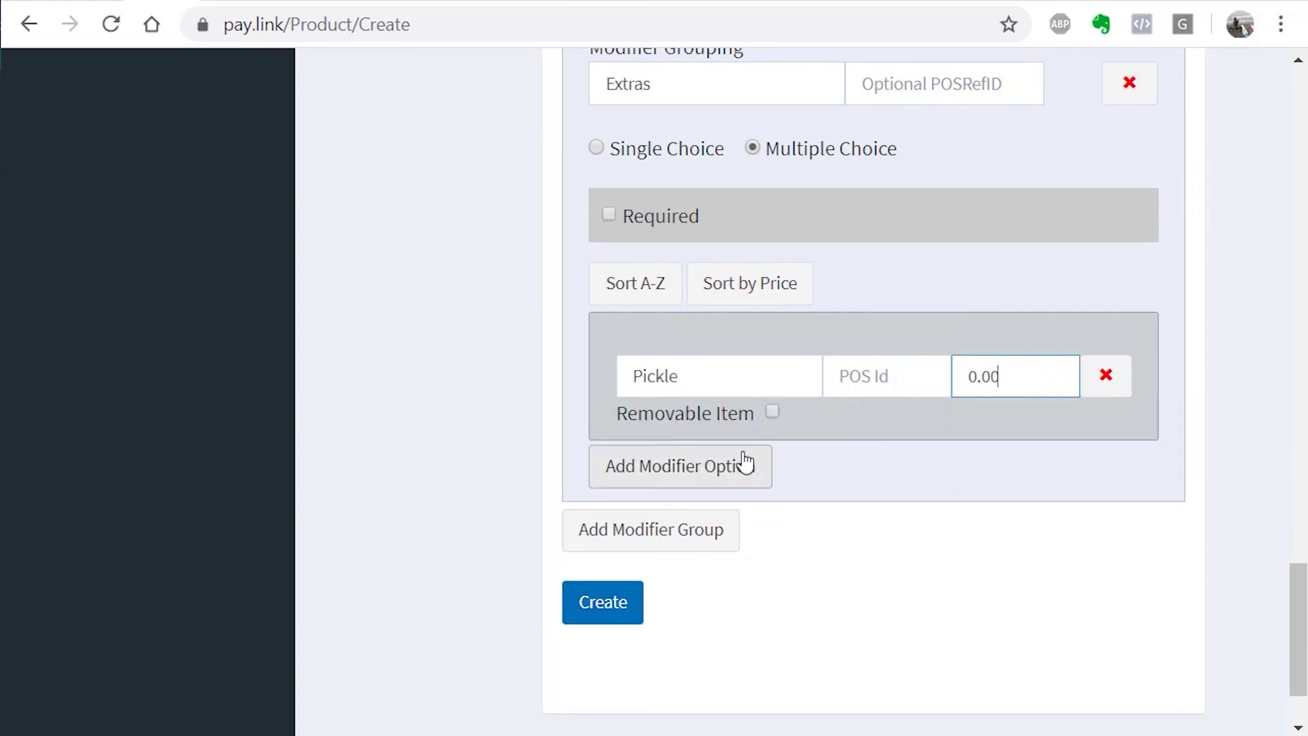
pyautogui.click(745, 461)
pyautogui.click(727, 466)
pyautogui.write('Jalapeno')
pyautogui.press('Tab')
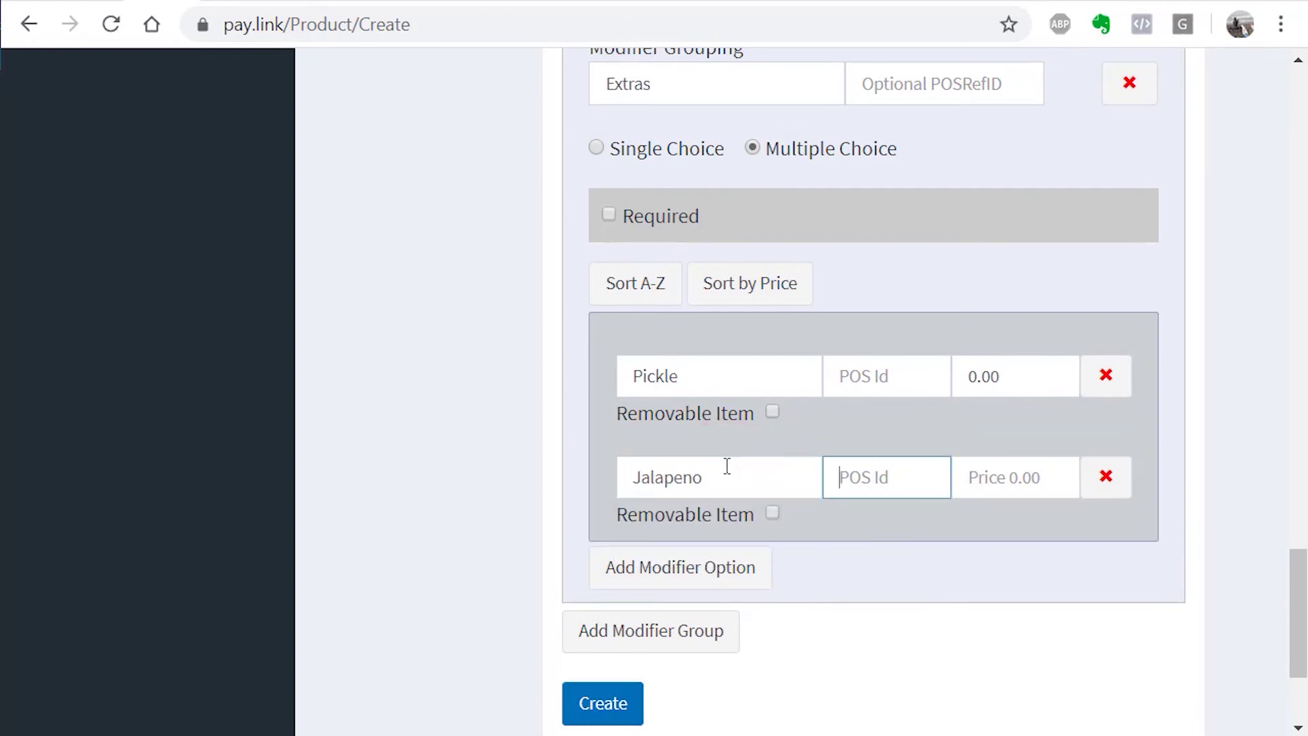
pyautogui.press('Tab')
pyautogui.write('0.00')
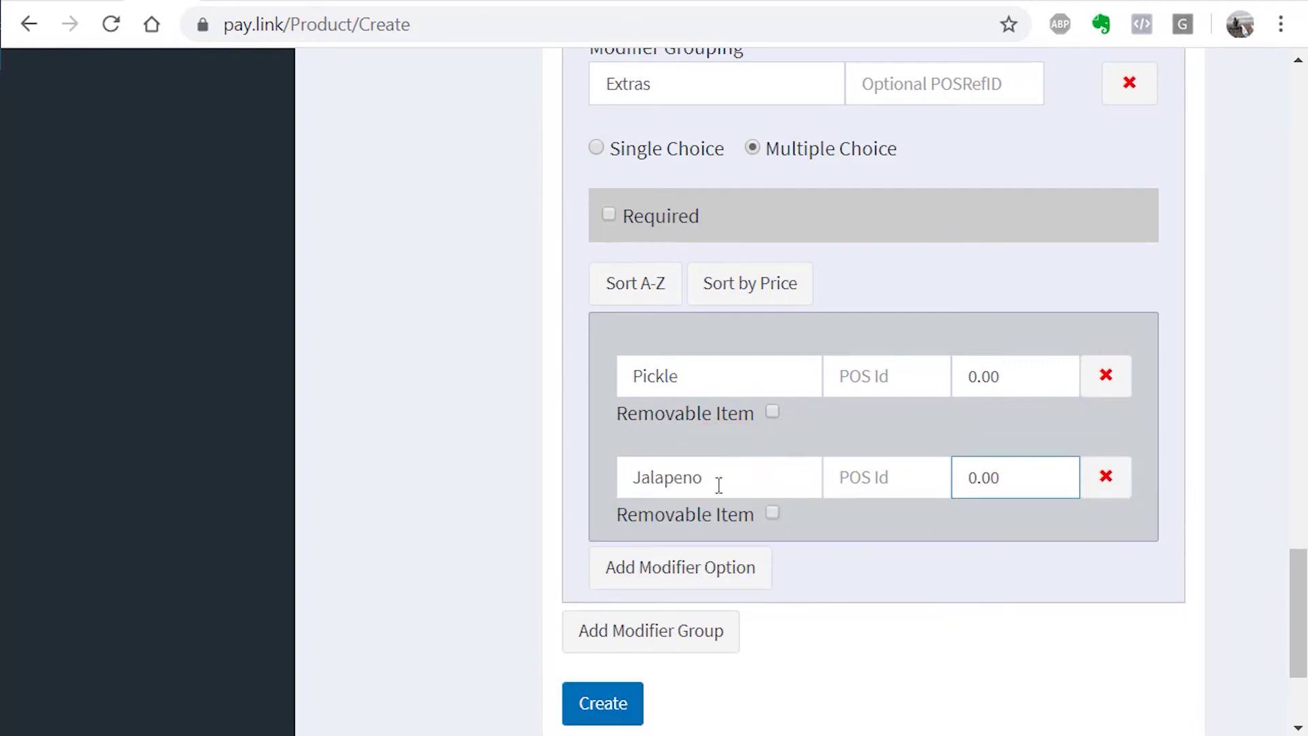
# Add Extras options Avocado at 1.50 and Double Cheese at 1.00.
pyautogui.click(702, 550)
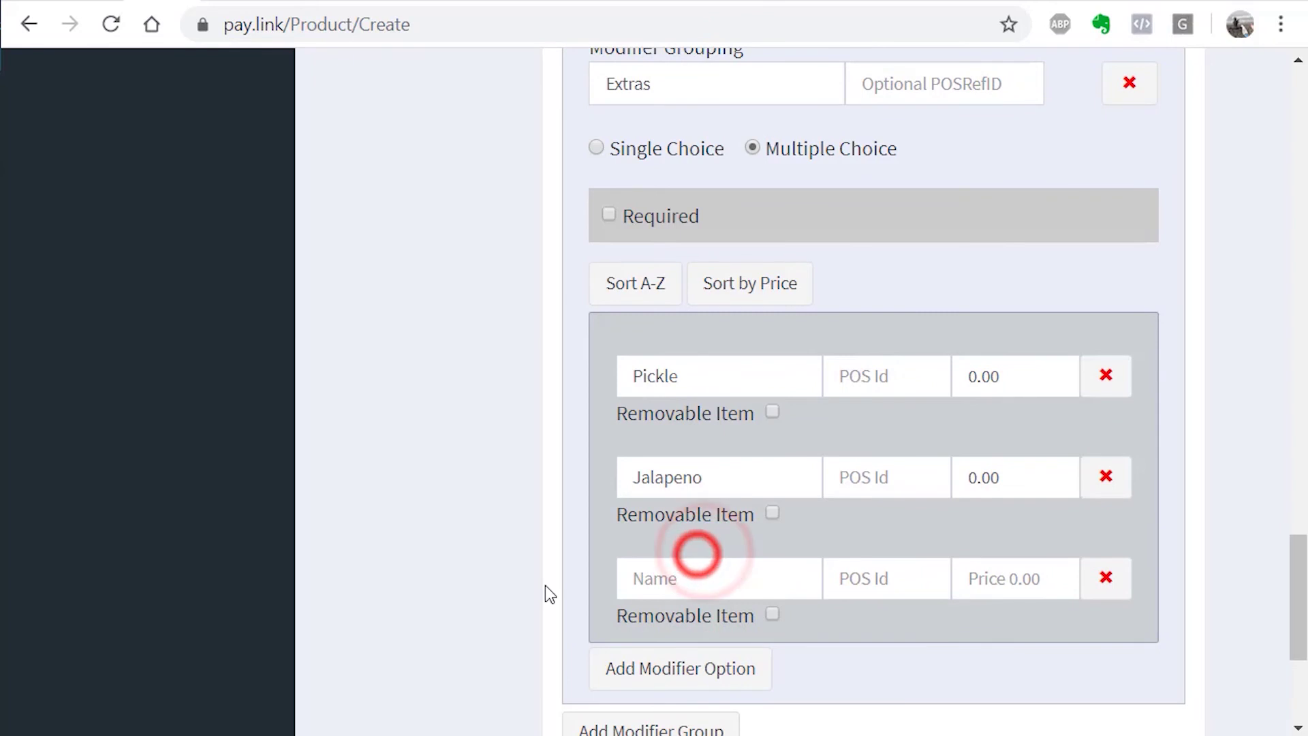
pyautogui.click(667, 586)
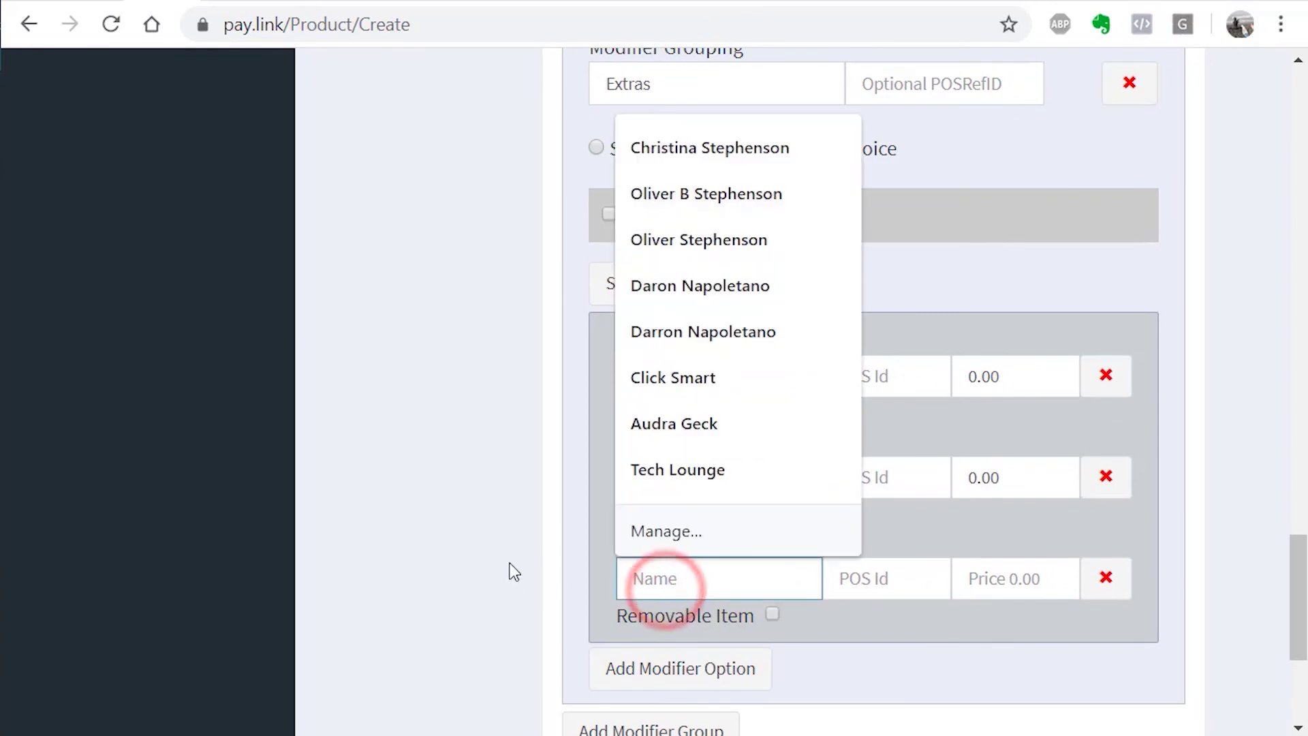
pyautogui.write('Avocado')
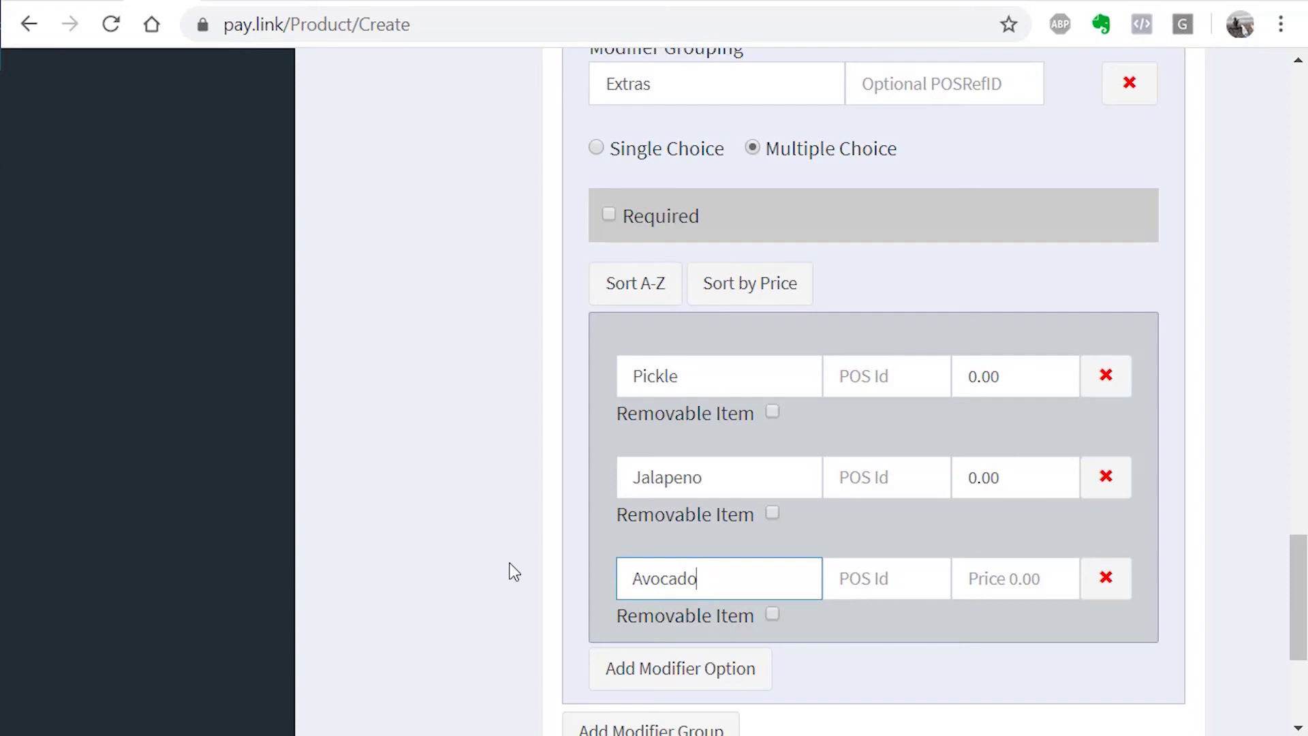
pyautogui.press('Tab')
pyautogui.press('Tab')
pyautogui.write('1.50')
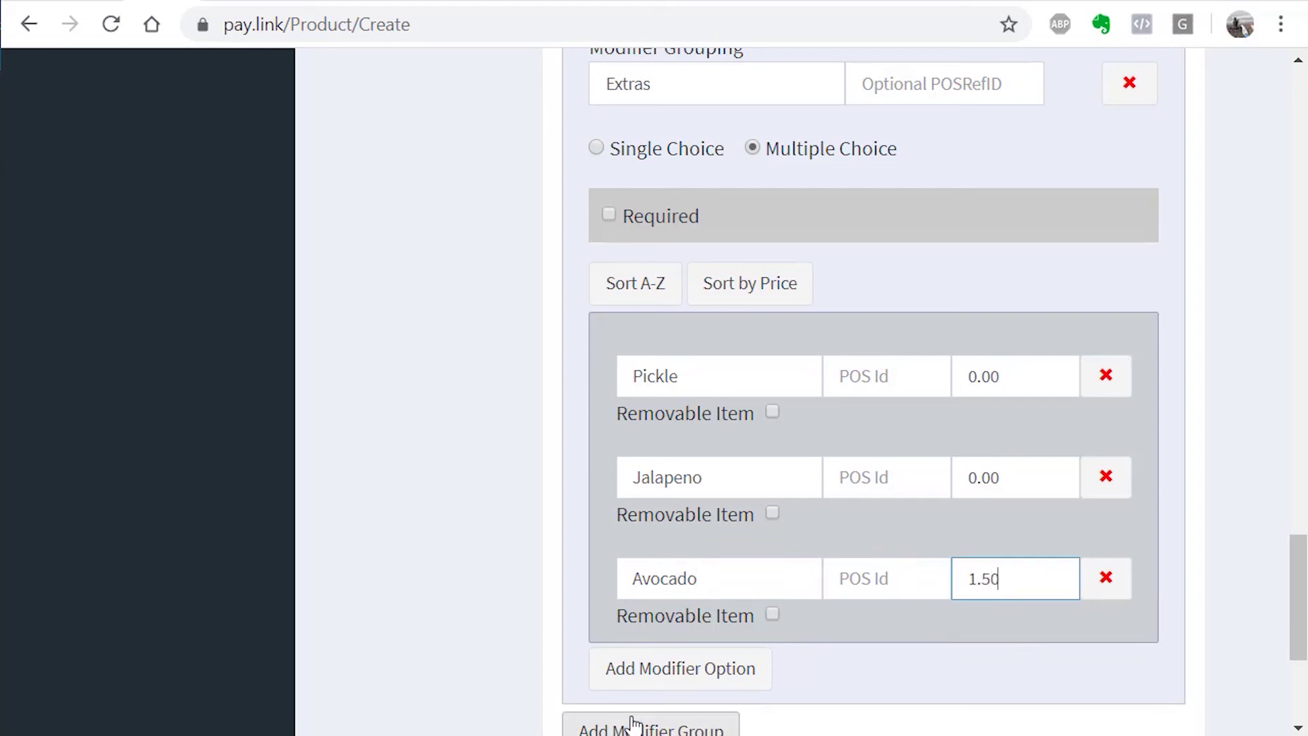
pyautogui.click(657, 673)
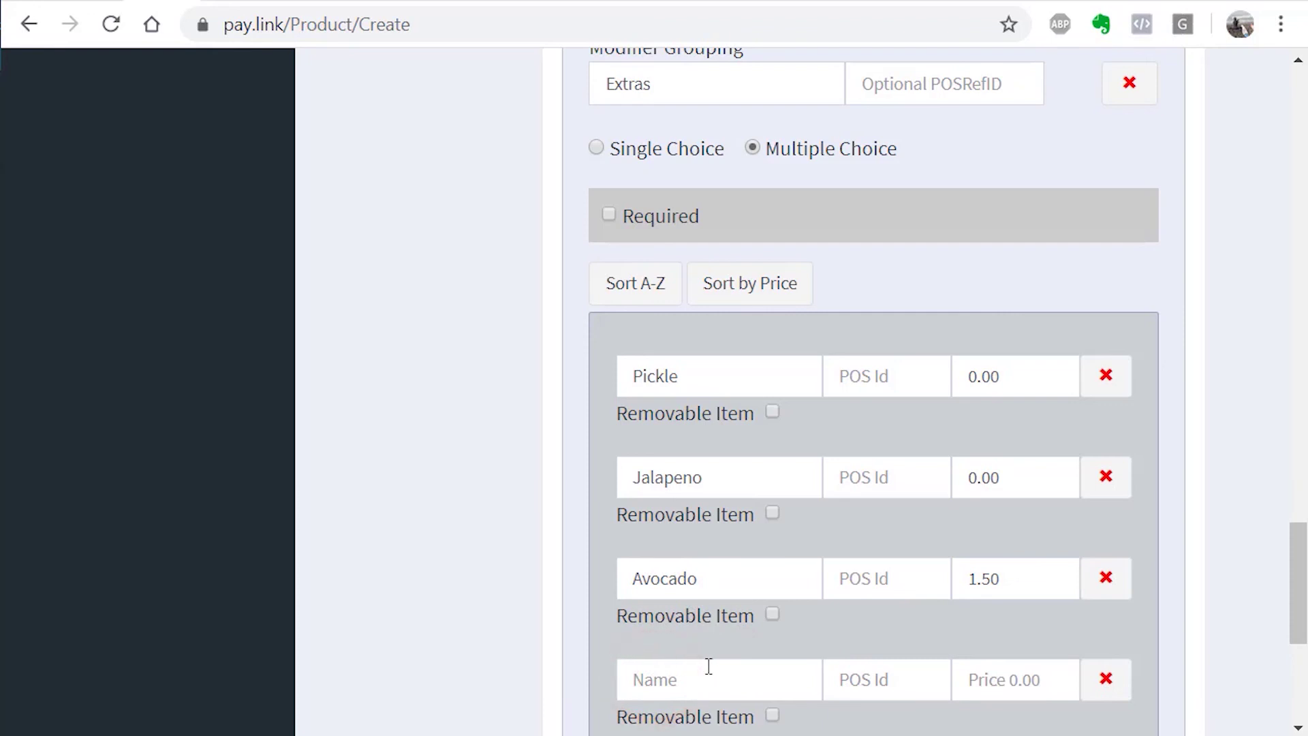
pyautogui.write('Double Cheese')
pyautogui.press('Tab')
pyautogui.press('Tab')
pyautogui.write('0')
pyautogui.press('BackSpace')
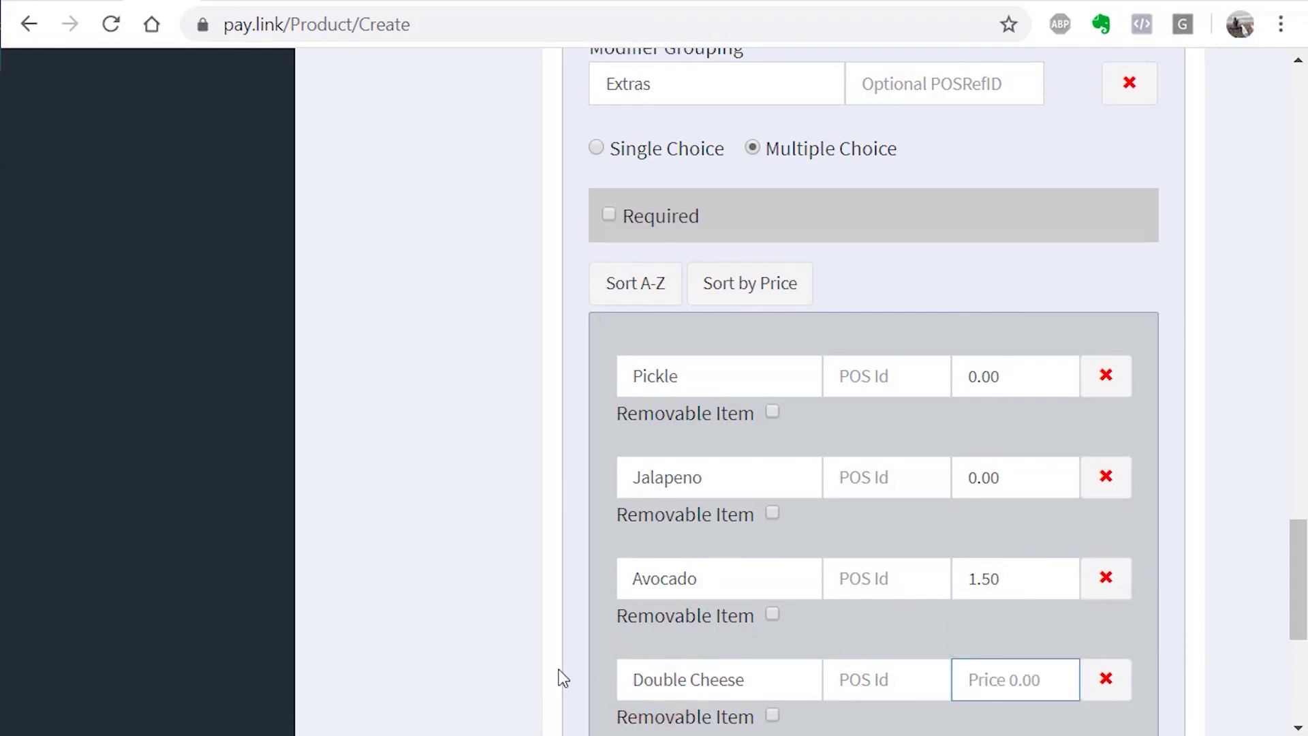
pyautogui.write('1.00')
# Add Bacon at 2.00, Double Bacon at 4.00 and Double Patty at 4.00.
pyautogui.scroll(-3, 671, 652)
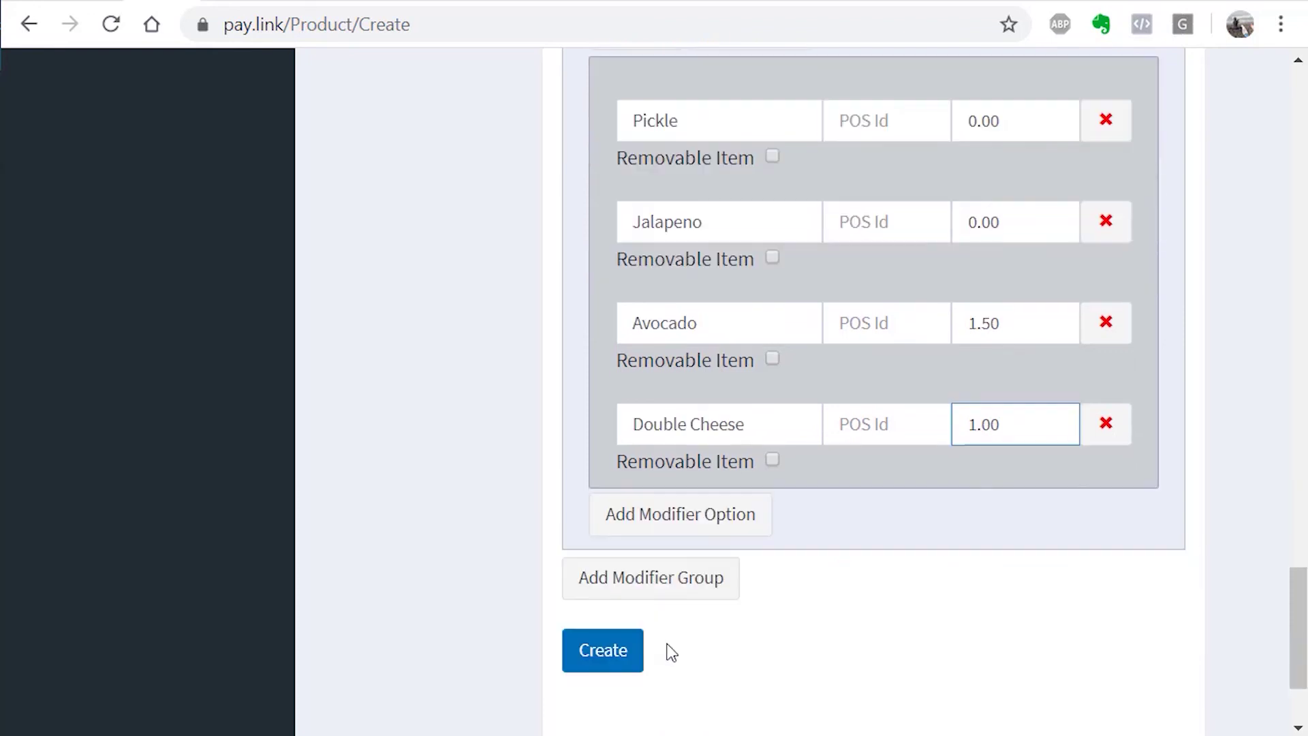
pyautogui.click(691, 535)
pyautogui.write('Bacon')
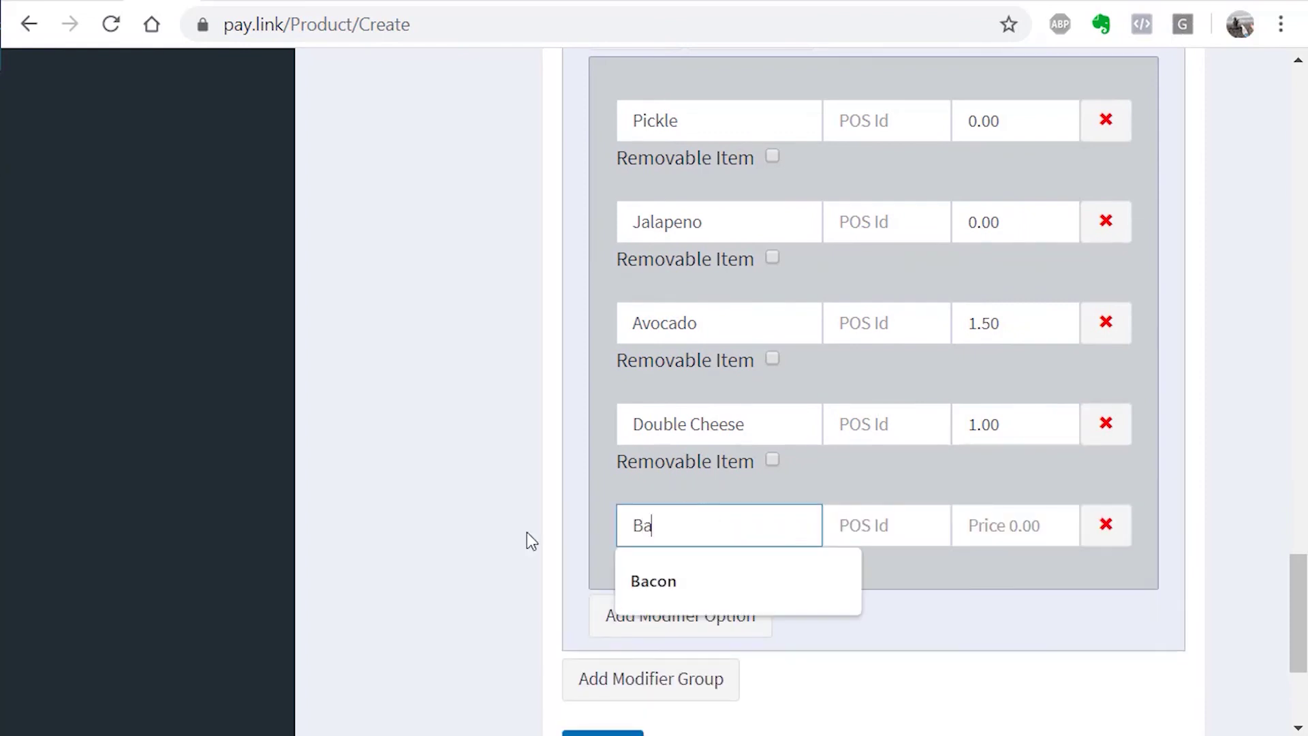
pyautogui.press('Tab')
pyautogui.press('Tab')
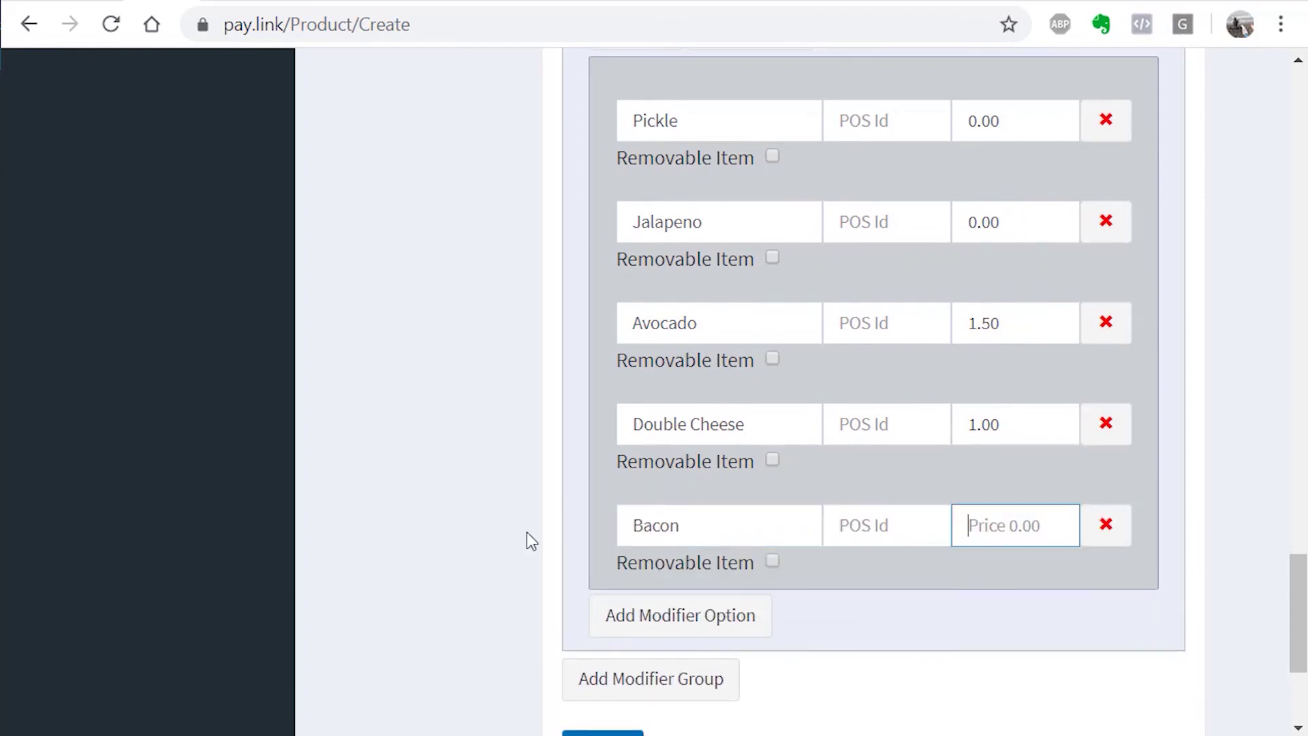
pyautogui.write('2')
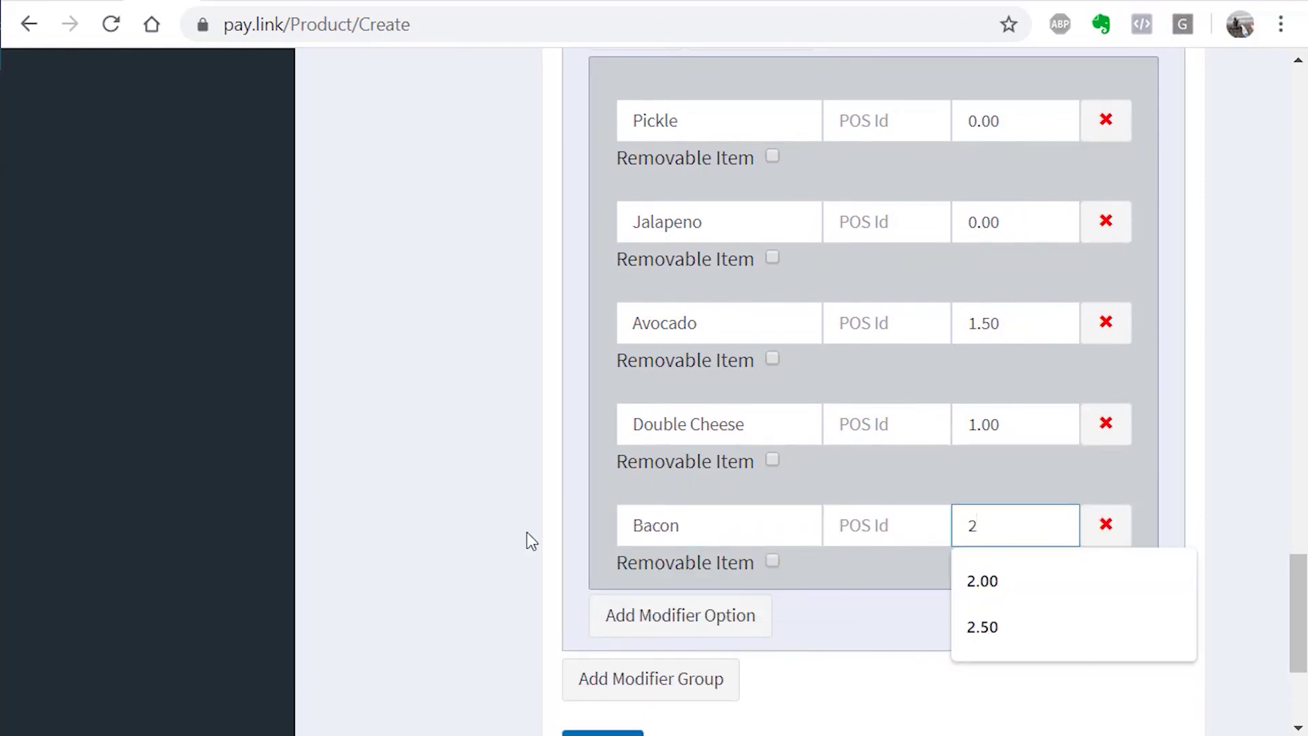
pyautogui.write('.00')
pyautogui.click(666, 613)
pyautogui.write('Double Bacon')
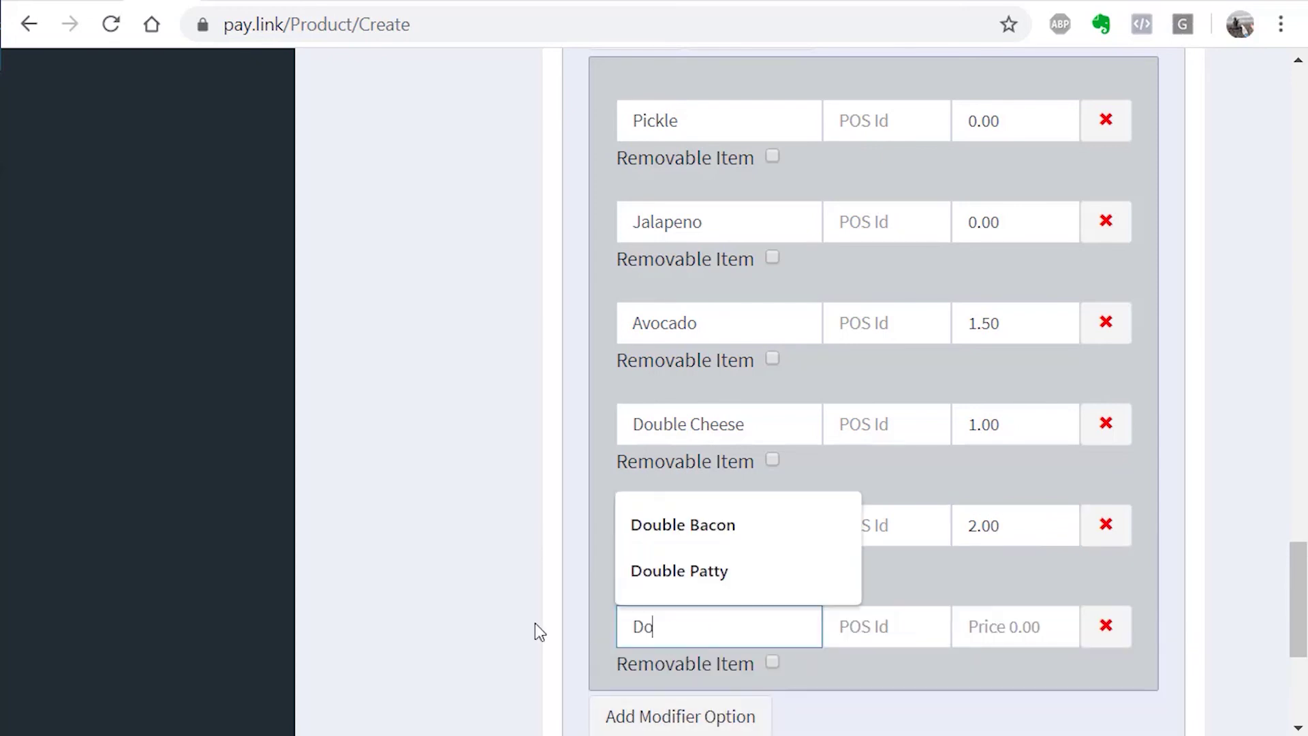
pyautogui.press('Tab')
pyautogui.press('Tab')
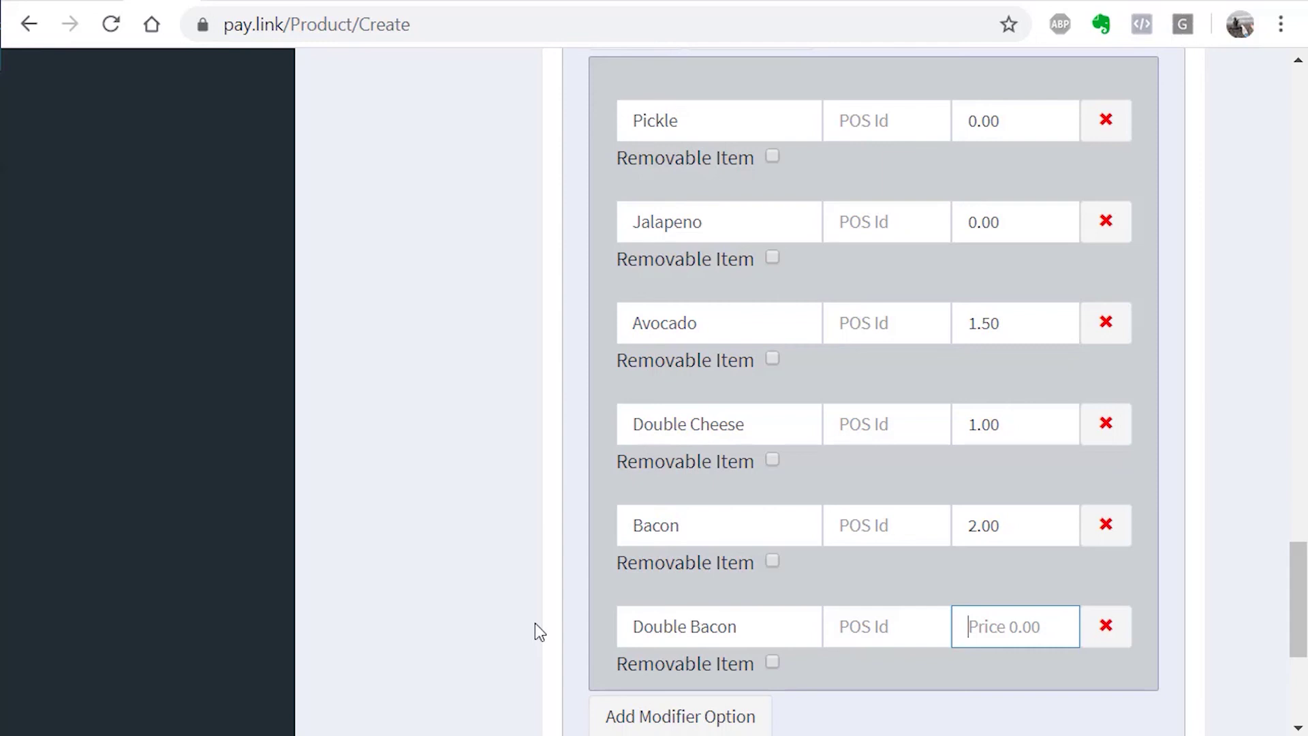
pyautogui.write('4.00')
pyautogui.press('Tab')
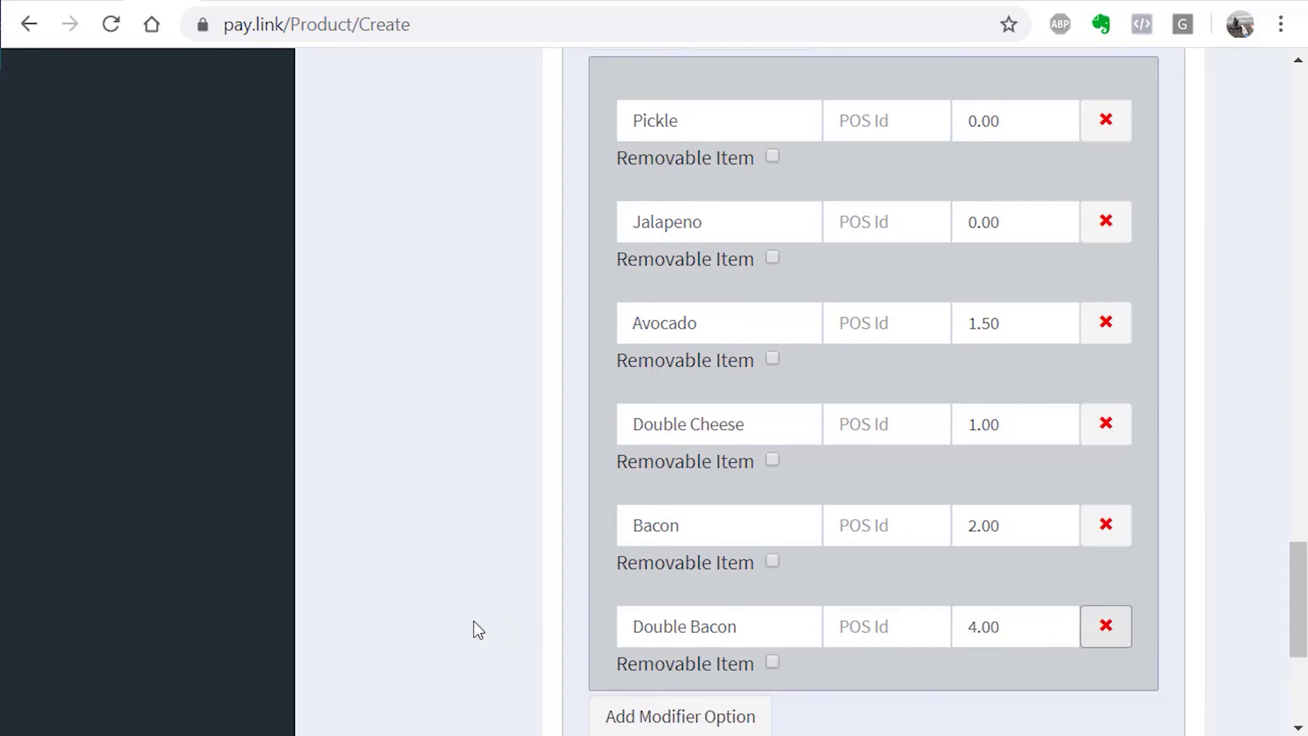
pyautogui.scroll(-2, 399, 520)
pyautogui.click(634, 593)
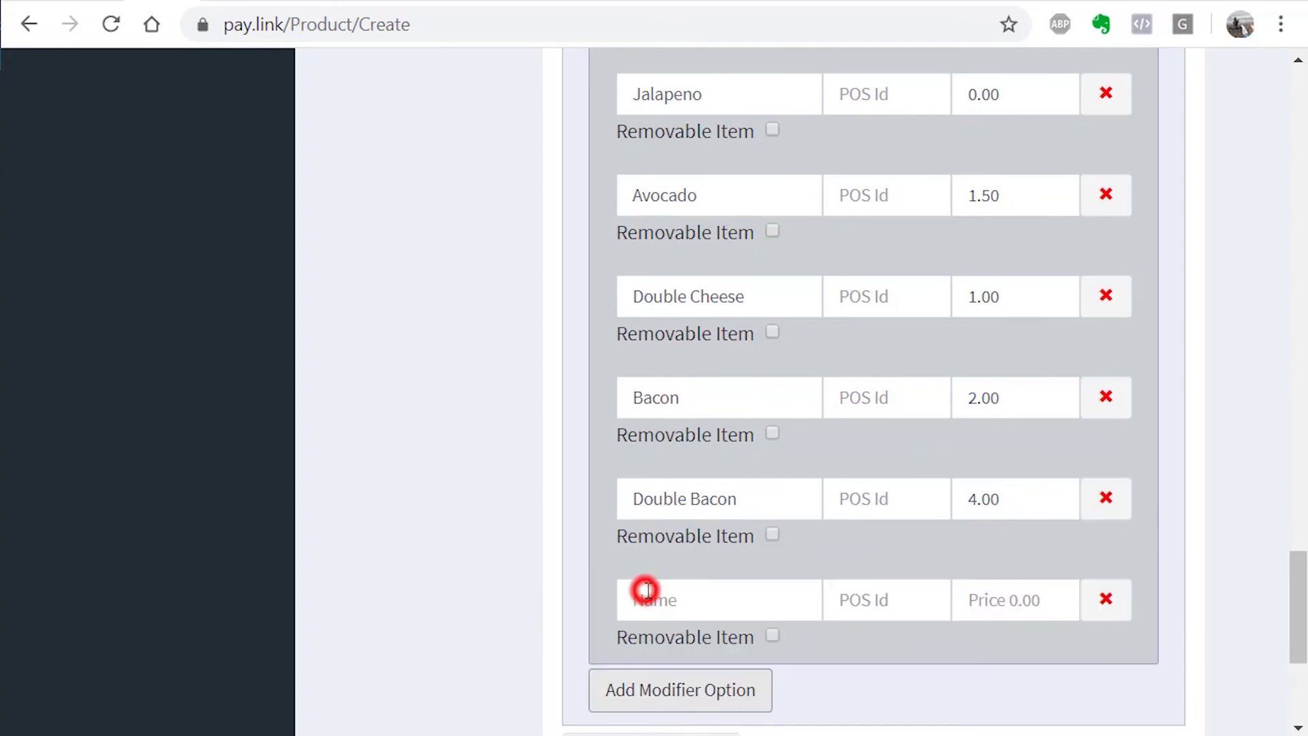
pyautogui.write('Double Patty')
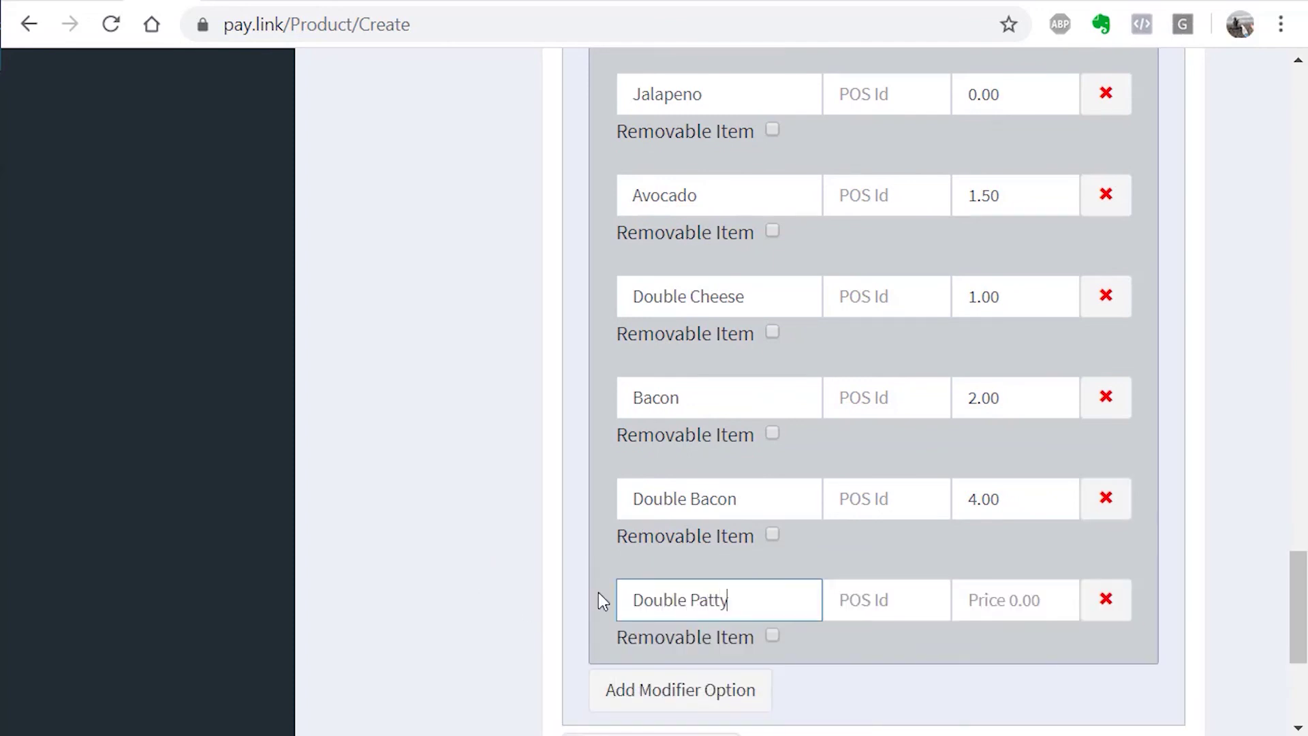
pyautogui.click(976, 606)
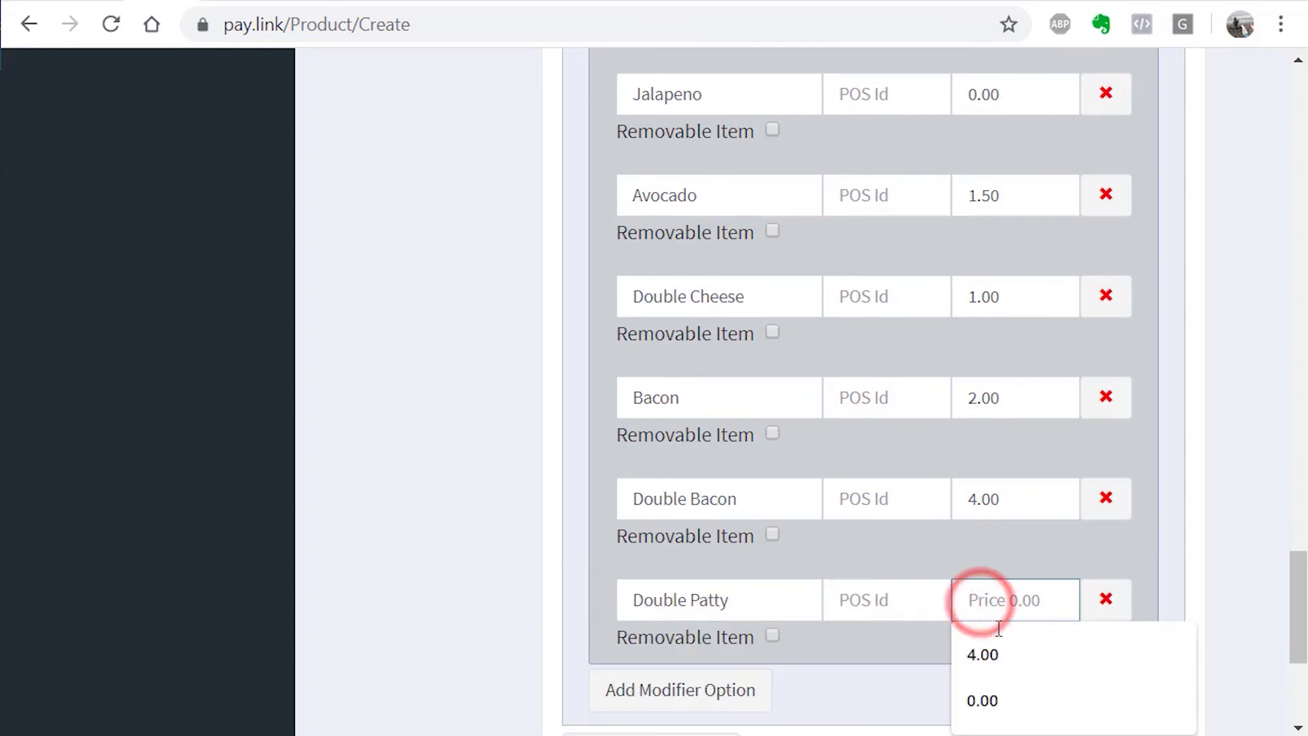
pyautogui.write('4.00')
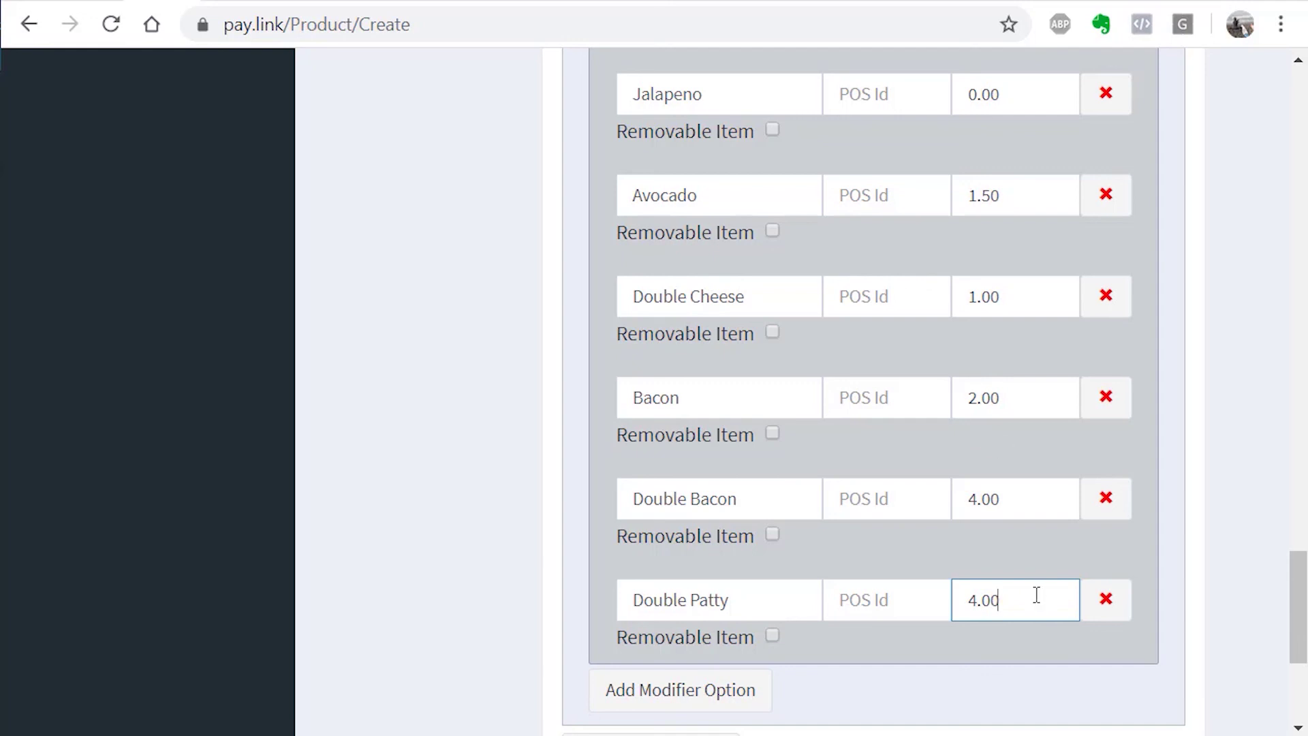
# Add a new modifier group named Remove.
pyautogui.scroll(-5, 920, 607)
pyautogui.scroll(2, 747, 550)
pyautogui.click(682, 545)
pyautogui.click(658, 588)
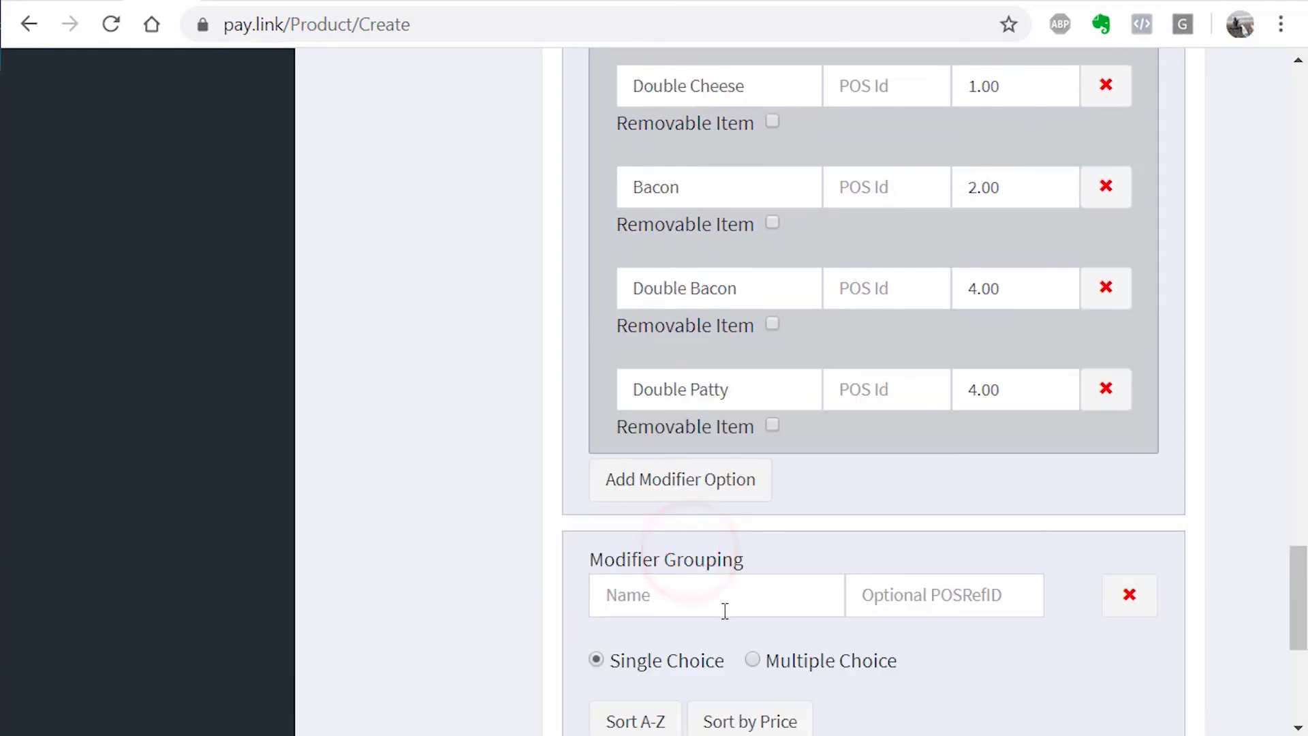
pyautogui.write('Remove')
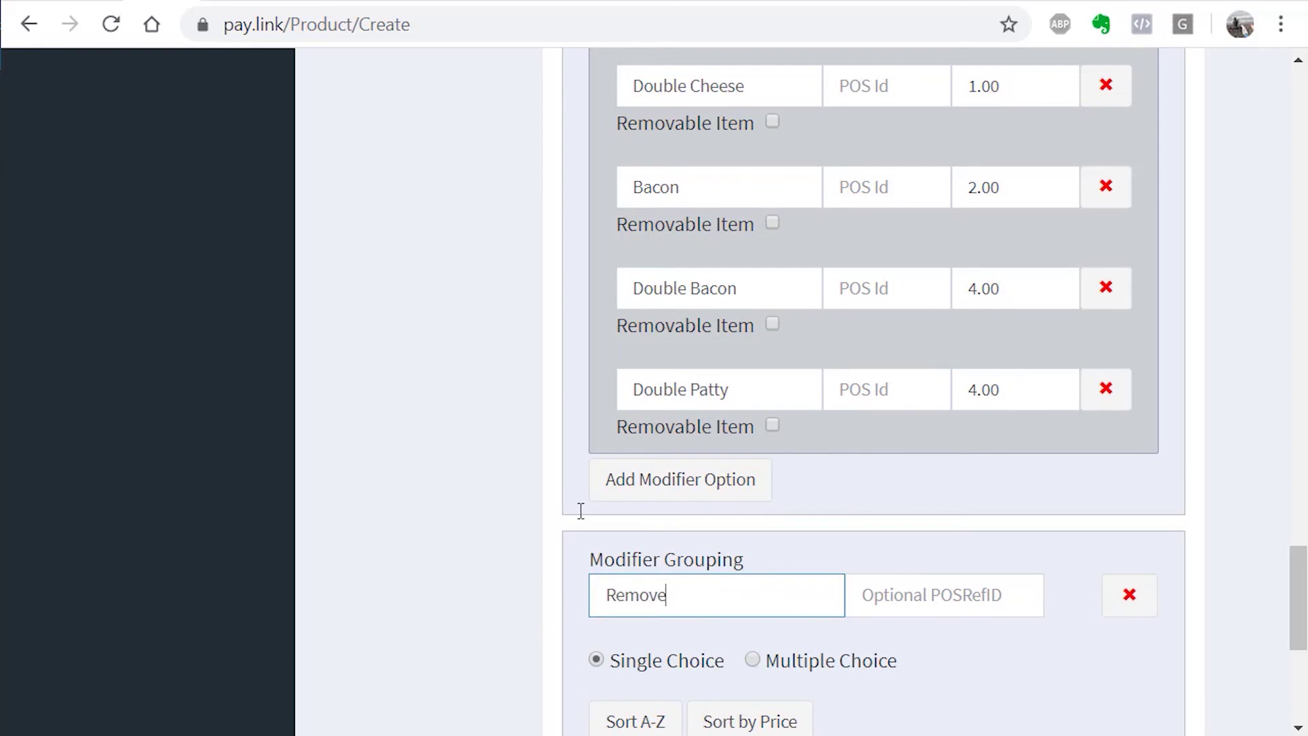
pyautogui.scroll(-5, 551, 524)
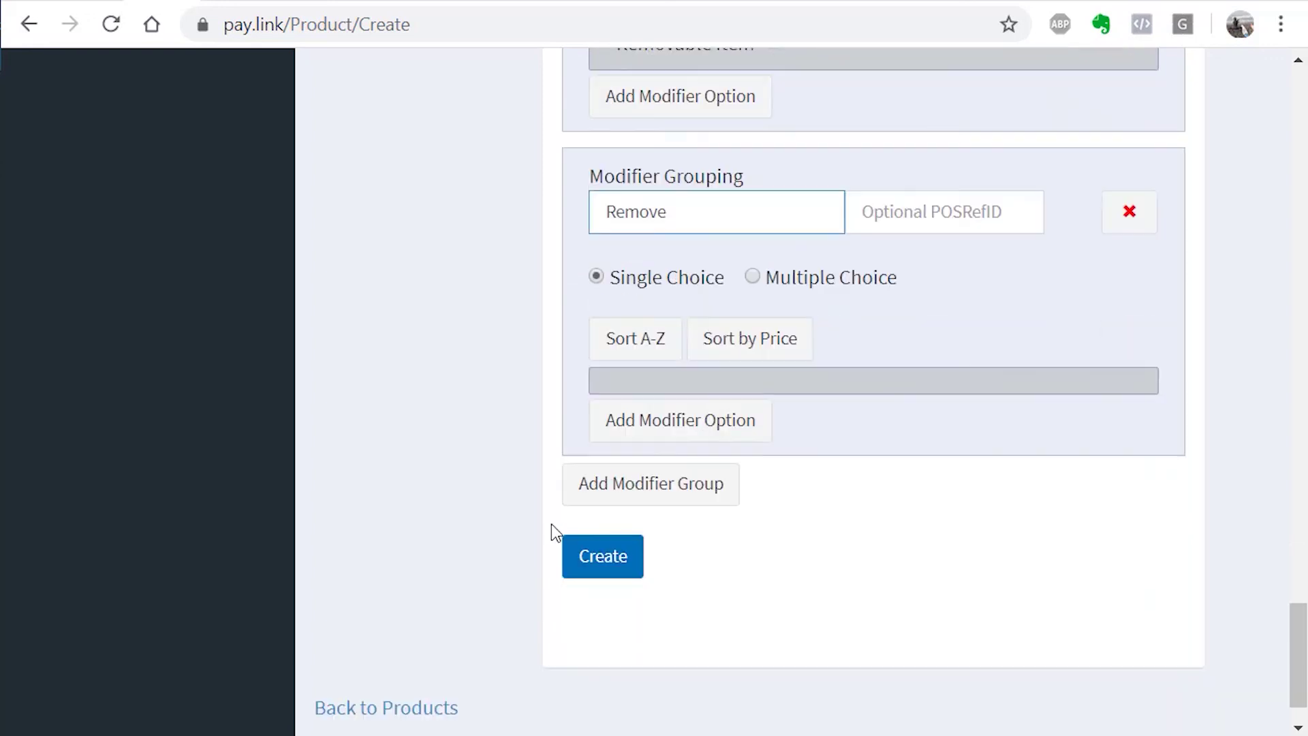
# Add Remove options No Onion and No Lettuce, each priced 0.00.
pyautogui.click(651, 419)
pyautogui.click(654, 426)
pyautogui.write('No ')
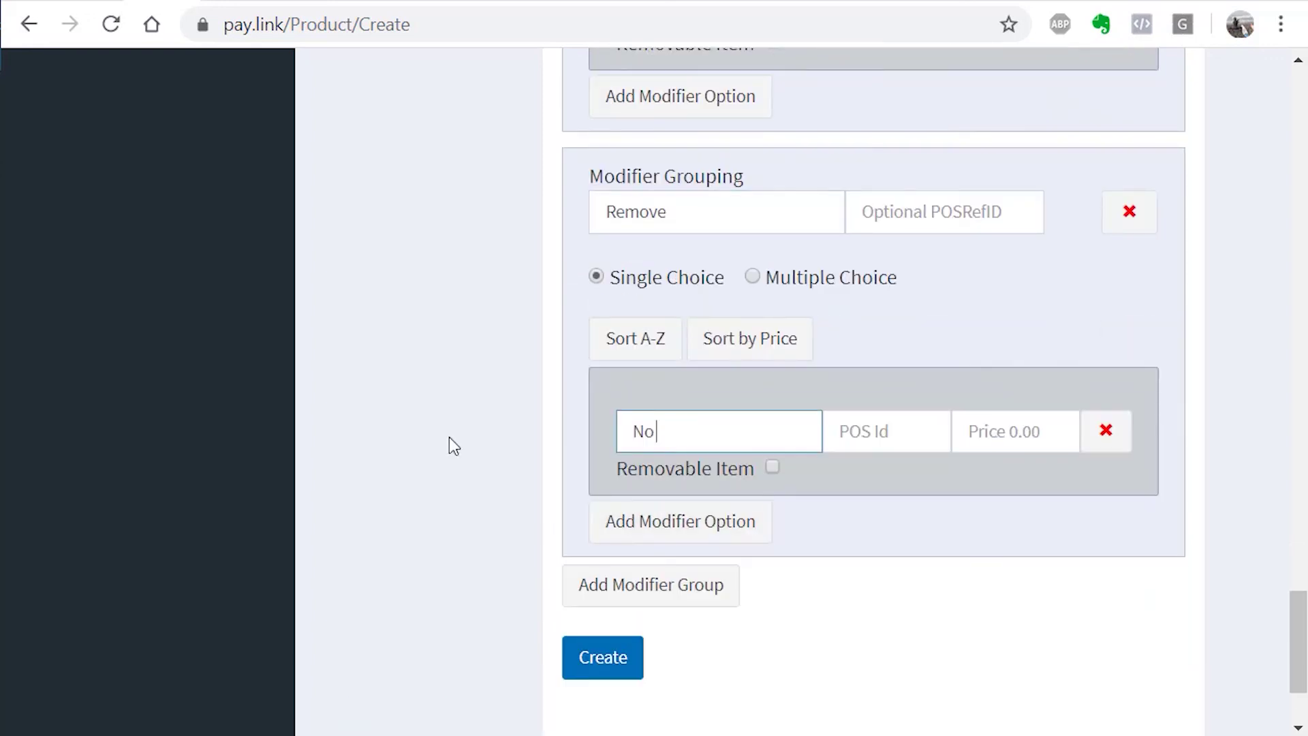
pyautogui.write('Onion')
pyautogui.press('Tab')
pyautogui.press('Tab')
pyautogui.write('0.00')
pyautogui.press('Tab')
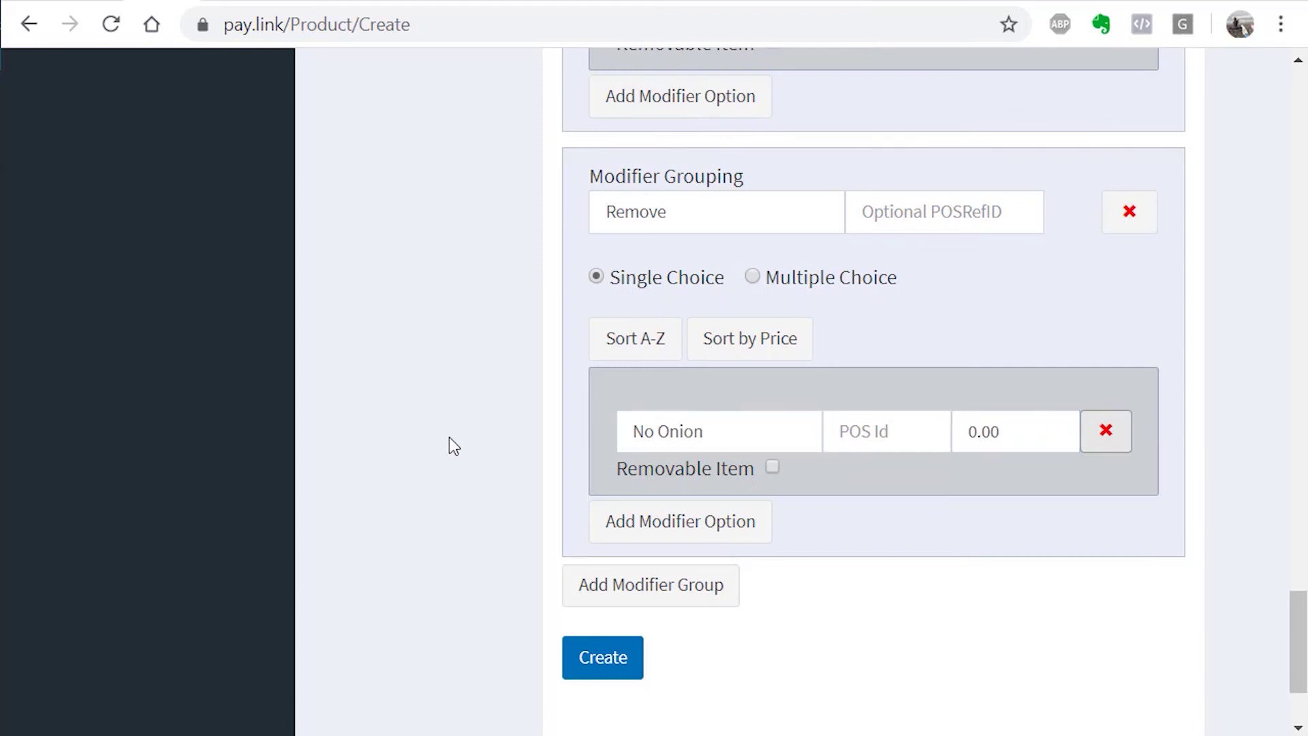
pyautogui.click(689, 520)
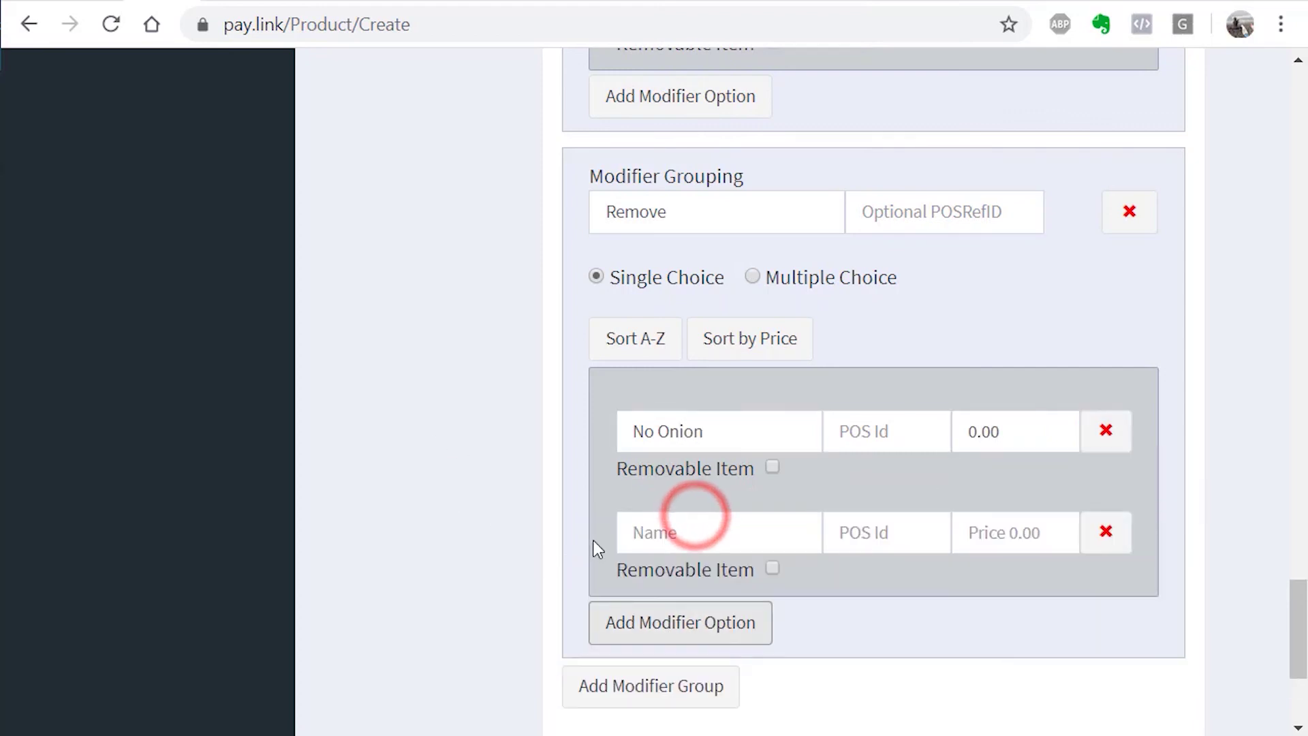
pyautogui.write('No Lettuce')
pyautogui.press('Tab')
# Add No Tomato, No Mayonnaise and No Cheese options, each priced 0.00.
pyautogui.press('Tab')
pyautogui.write('0.00')
pyautogui.click(600, 621)
pyautogui.write('No')
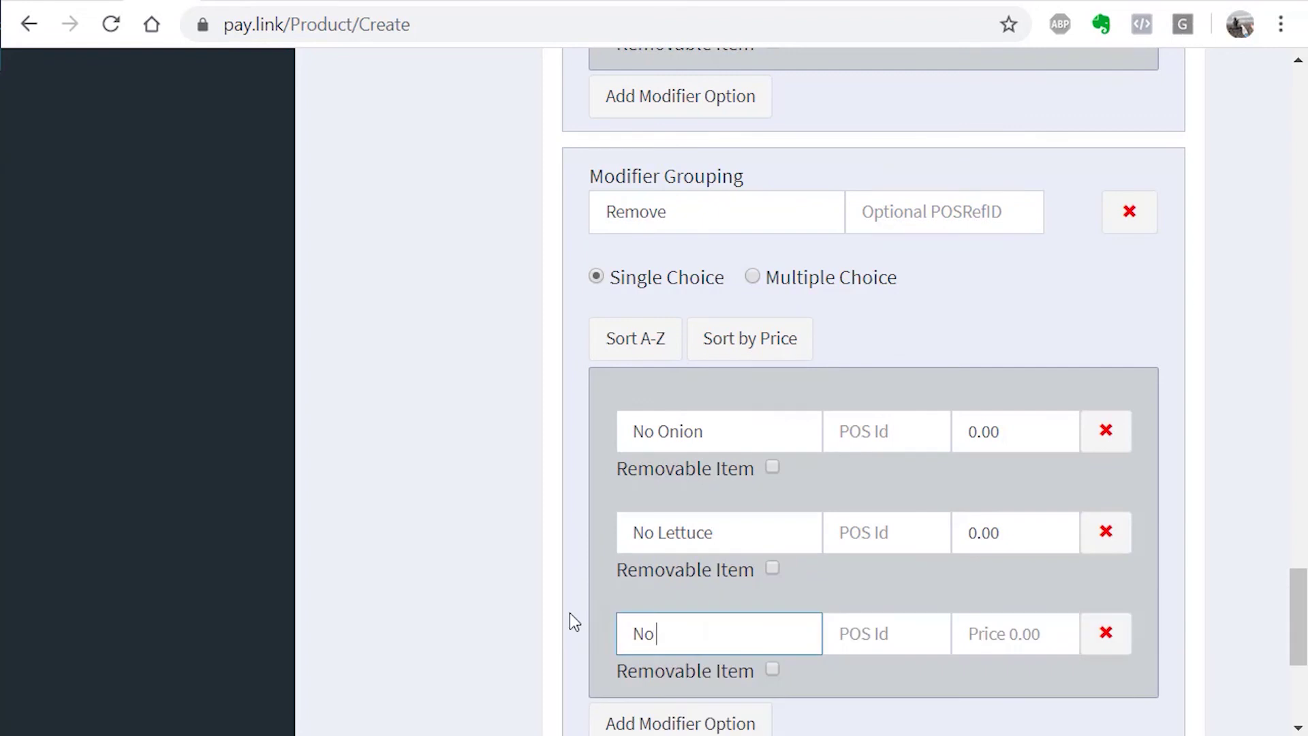
pyautogui.write(' Tomato')
pyautogui.press('Tab')
pyautogui.press('Tab')
pyautogui.write('0.00')
pyautogui.scroll(-4, 570, 612)
pyautogui.click(633, 479)
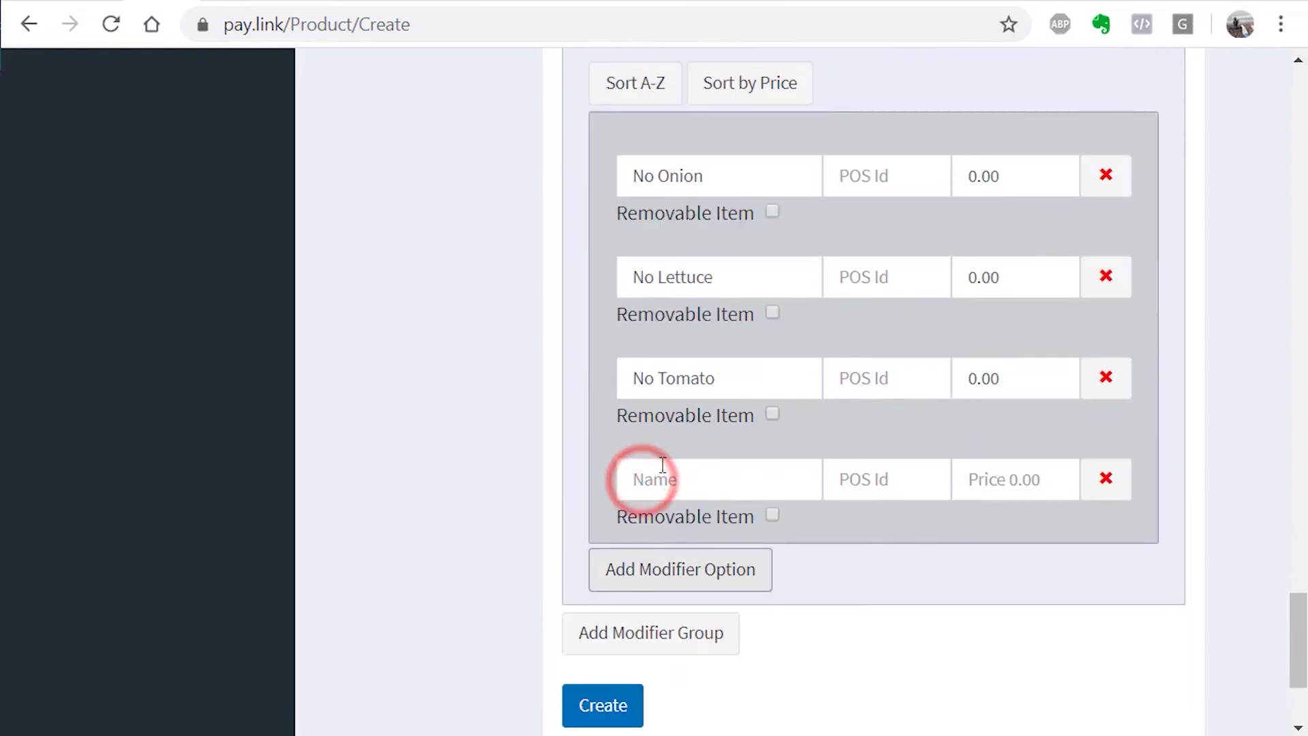
pyautogui.write('No Mayo')
pyautogui.press('Down')
pyautogui.press('Return')
pyautogui.press('Tab')
pyautogui.press('Tab')
pyautogui.write('0.00')
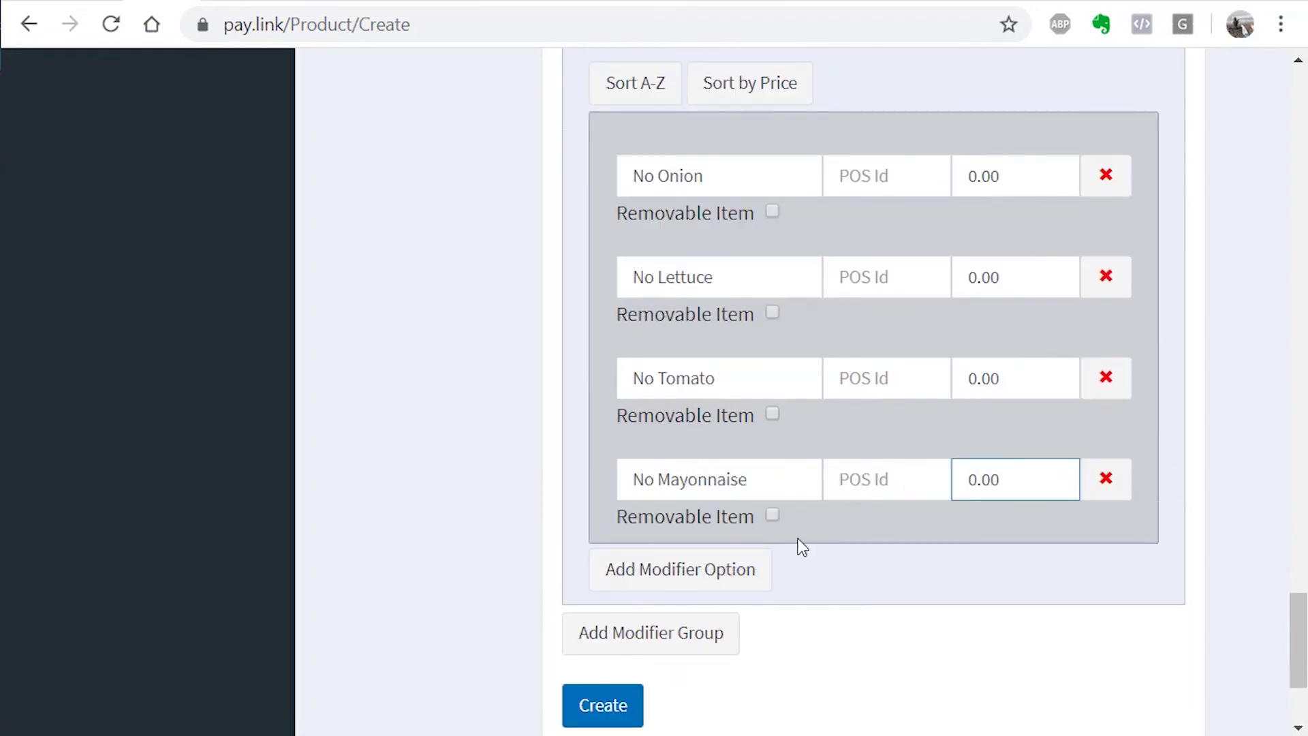
pyautogui.click(755, 564)
pyautogui.write('No Cheese')
pyautogui.press('Tab')
pyautogui.press('Tab')
pyautogui.write('0.00')
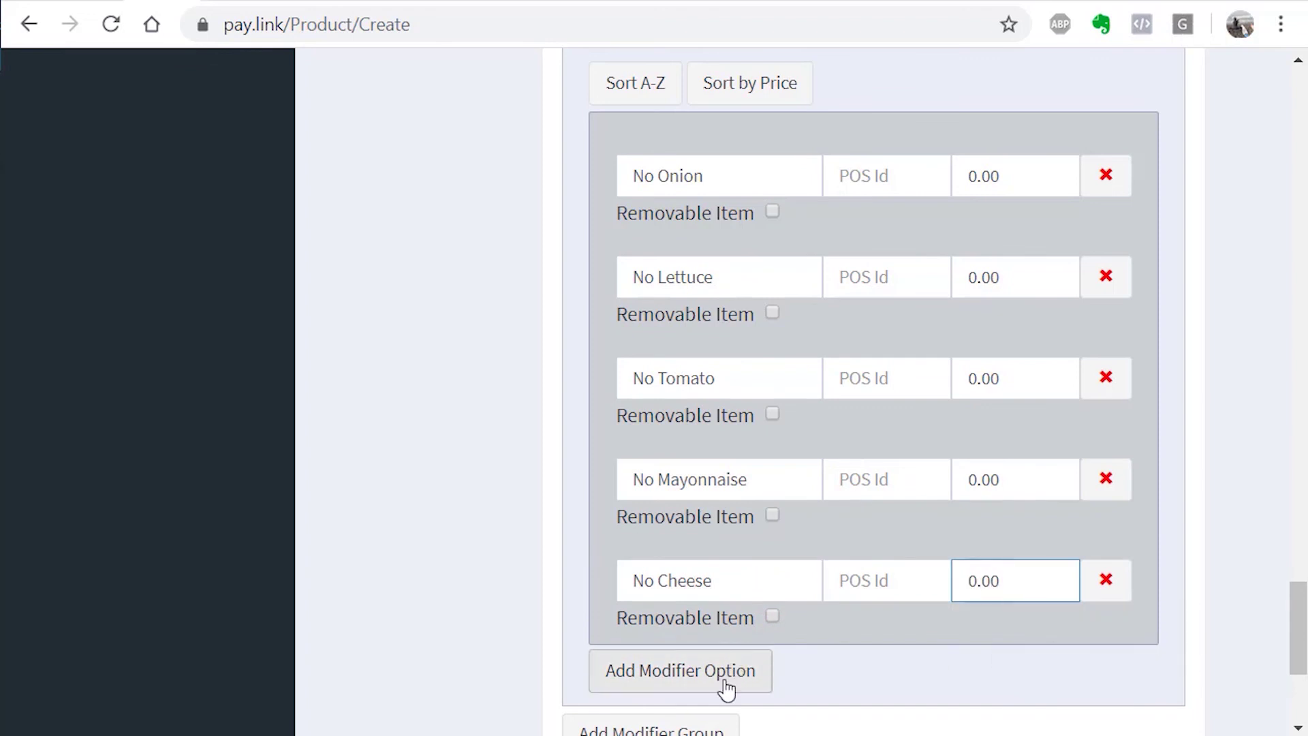
pyautogui.scroll(6, 575, 618)
pyautogui.scroll(15, 575, 618)
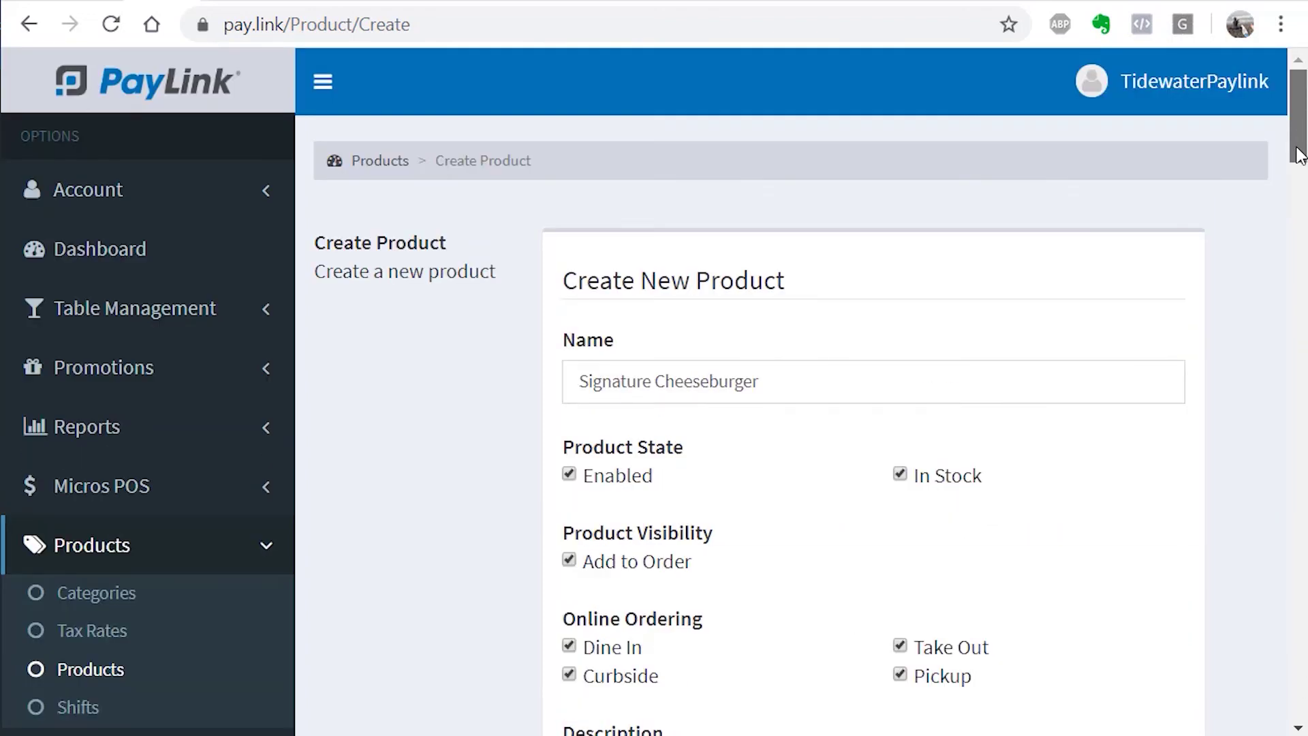
# Create the Signature Cheeseburger product from the bottom of the form.
pyautogui.moveTo(1299, 153); pyautogui.dragTo(1303, 729)
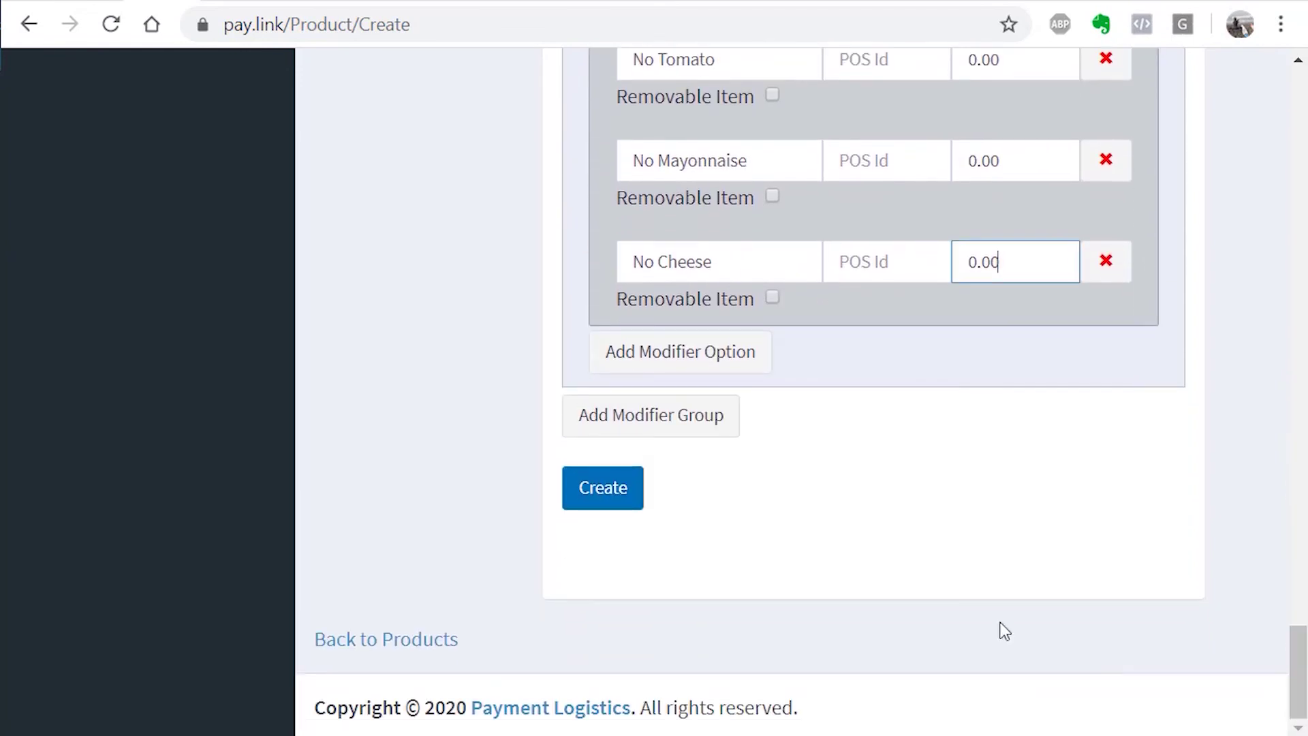
pyautogui.click(628, 508)
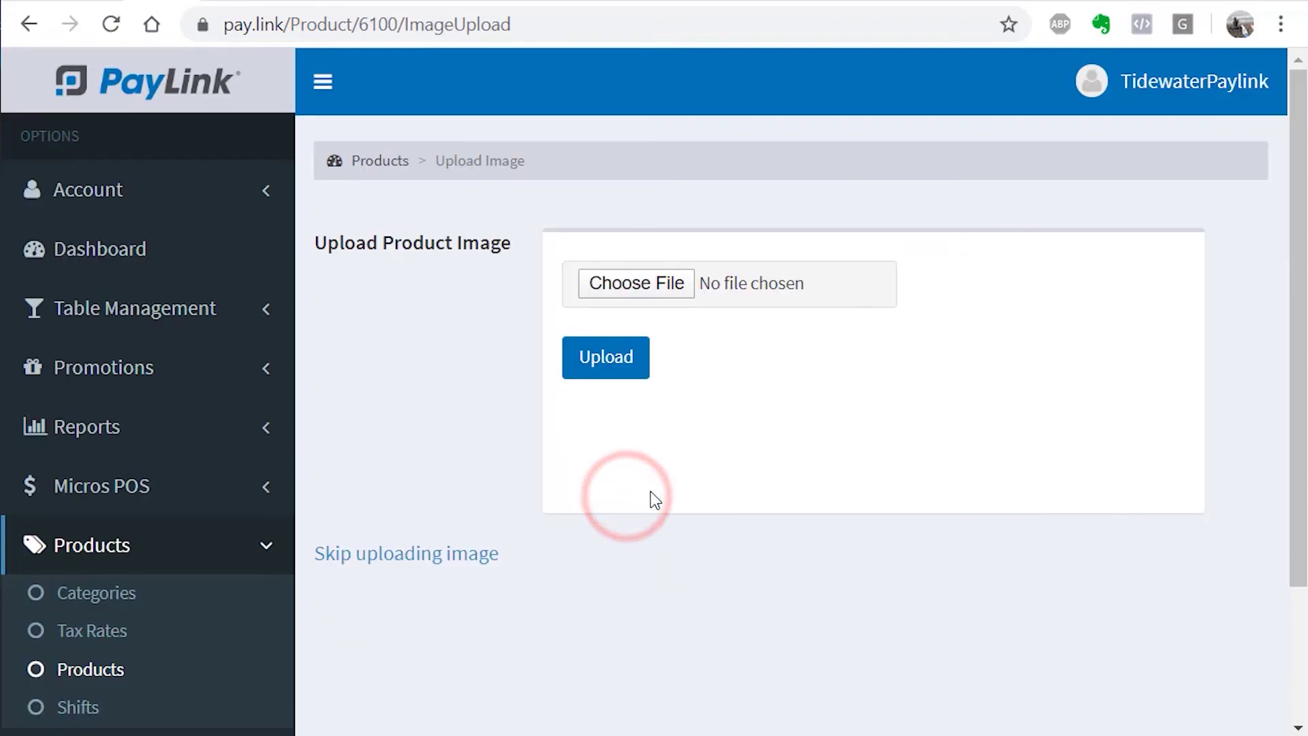
# Upload Signature Cheeseburger.png and crop the image around the burger.
pyautogui.click(654, 284)
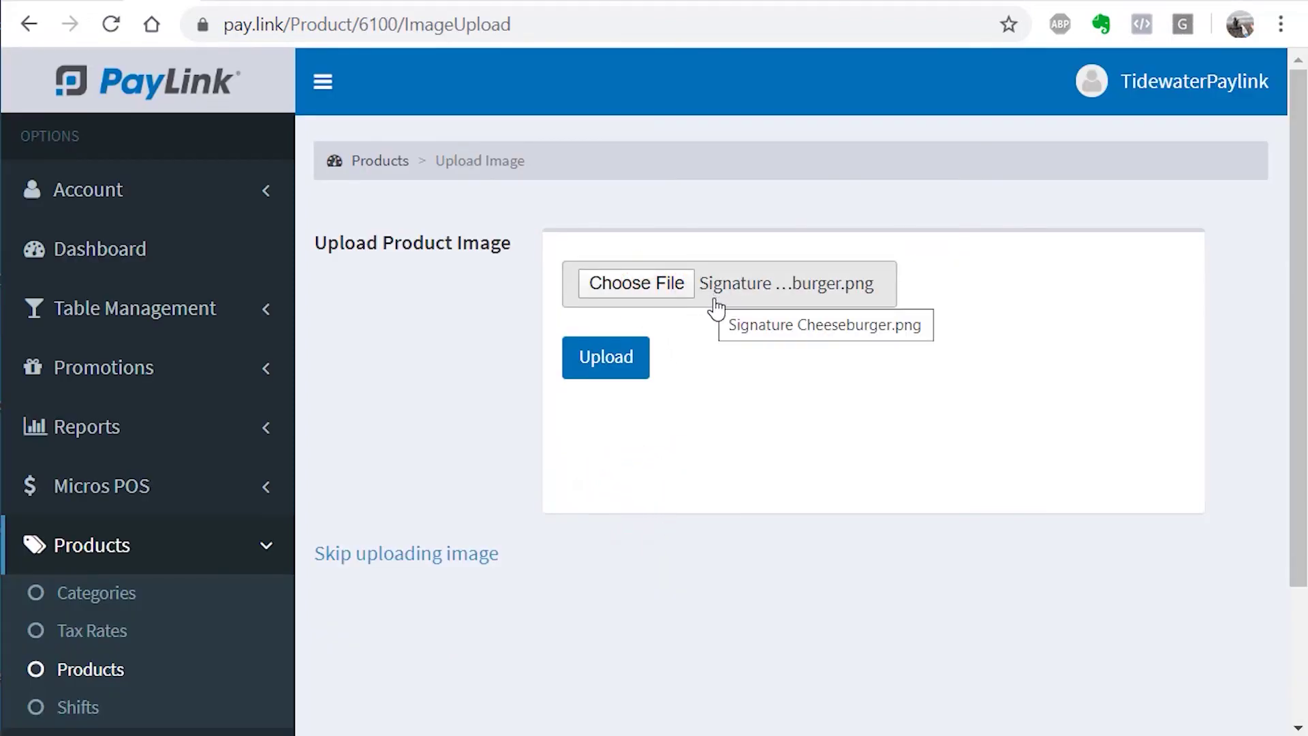
pyautogui.click(615, 363)
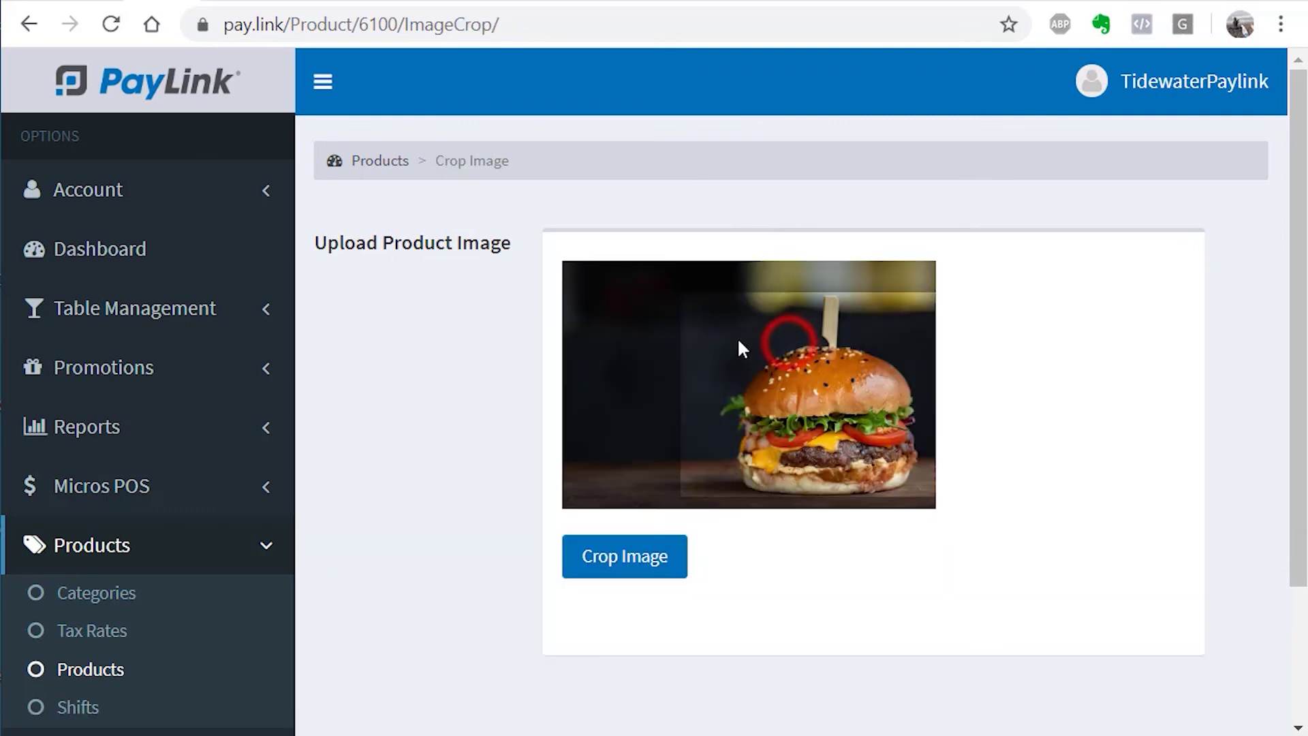
pyautogui.moveTo(741, 319); pyautogui.dragTo(897, 402)
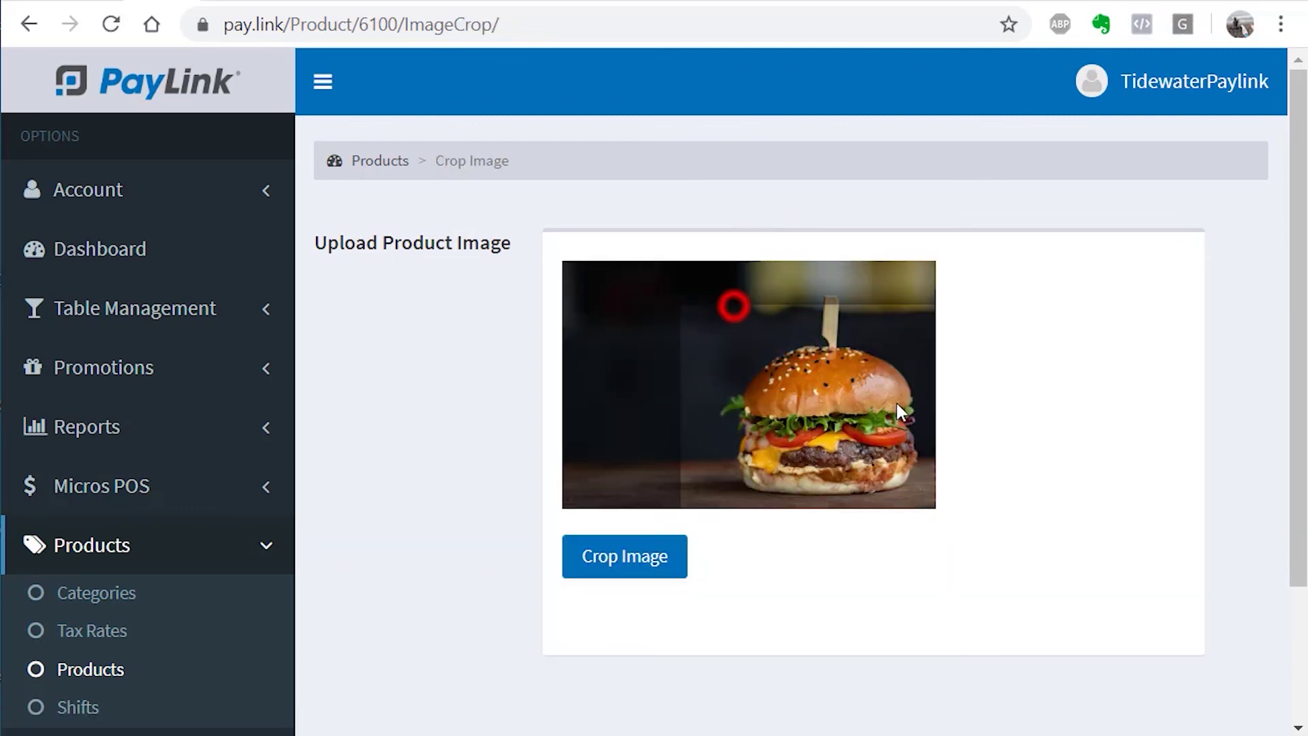
pyautogui.click(652, 569)
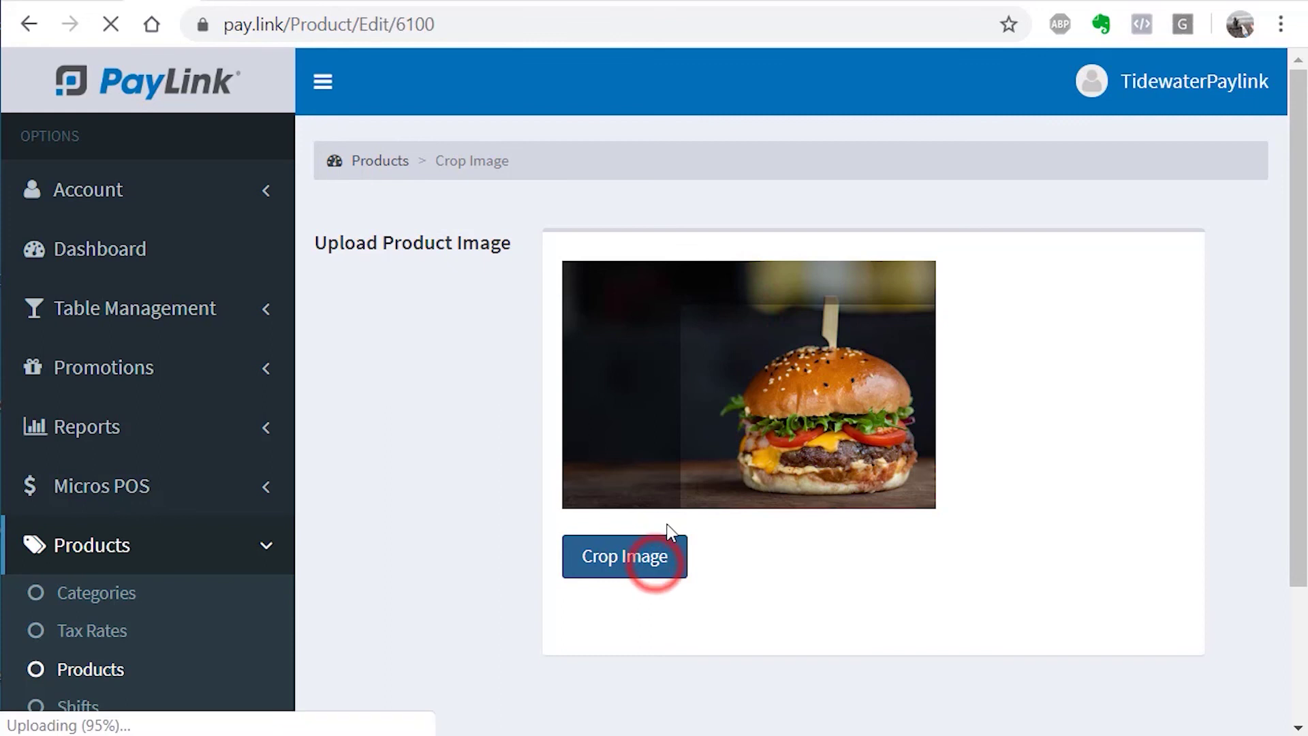